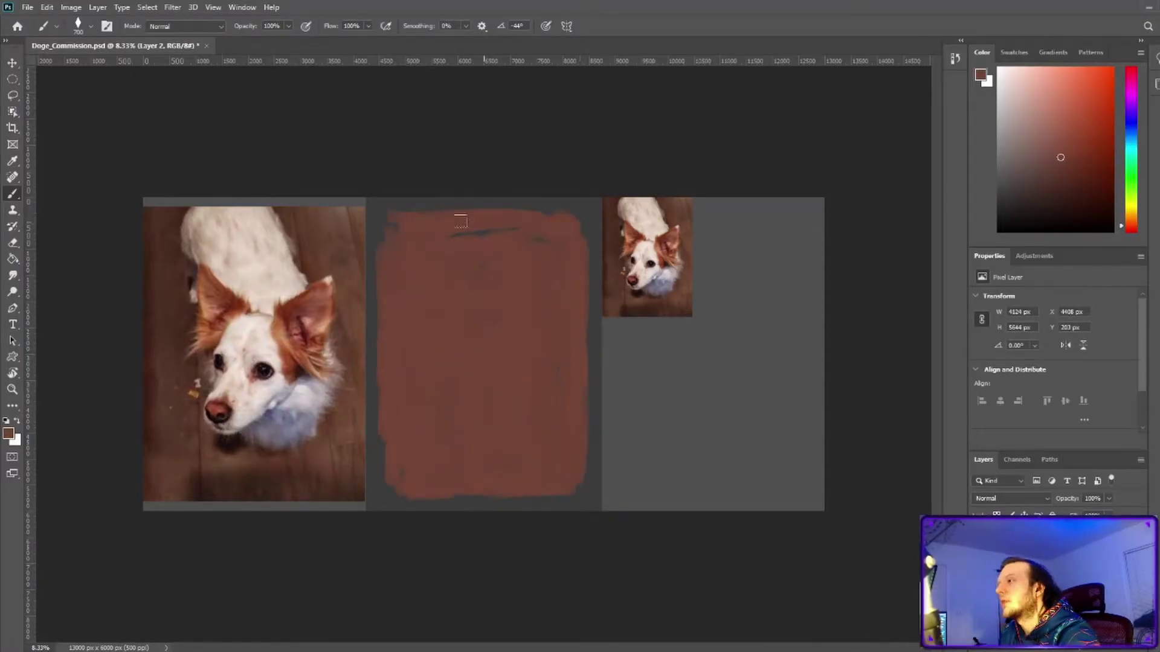
# Smooth the brown background edge and block in the dog's off-white body shape.
pyautogui.moveTo(540, 486)
pyautogui.mouseDown()
pyautogui.moveTo(454, 479)
pyautogui.moveTo(514, 242)
pyautogui.mouseUp()
pyautogui.keyDown('alt'); pyautogui.click(324, 492); pyautogui.keyUp('alt')
pyautogui.moveTo(435, 230); pyautogui.dragTo(531, 375)
pyautogui.keyDown('alt'); pyautogui.click(303, 433); pyautogui.keyUp('alt')
pyautogui.moveTo(471, 447)
pyautogui.mouseDown()
pyautogui.moveTo(546, 315)
pyautogui.moveTo(447, 242)
pyautogui.moveTo(532, 302)
pyautogui.mouseUp()
pyautogui.keyDown('alt'); pyautogui.click(574, 423); pyautogui.keyUp('alt')
pyautogui.moveTo(450, 454)
pyautogui.mouseDown()
pyautogui.moveTo(504, 436)
pyautogui.moveTo(532, 327)
pyautogui.moveTo(514, 398)
pyautogui.mouseUp()
# Paint brown ear patches on both sides and extend the white fur upward.
pyautogui.moveTo(495, 326); pyautogui.dragTo(526, 344)
pyautogui.keyDown('alt'); pyautogui.click(290, 342); pyautogui.keyUp('alt')
pyautogui.moveTo(459, 314); pyautogui.dragTo(426, 329)
pyautogui.keyDown('alt'); pyautogui.click(260, 254); pyautogui.keyUp('alt')
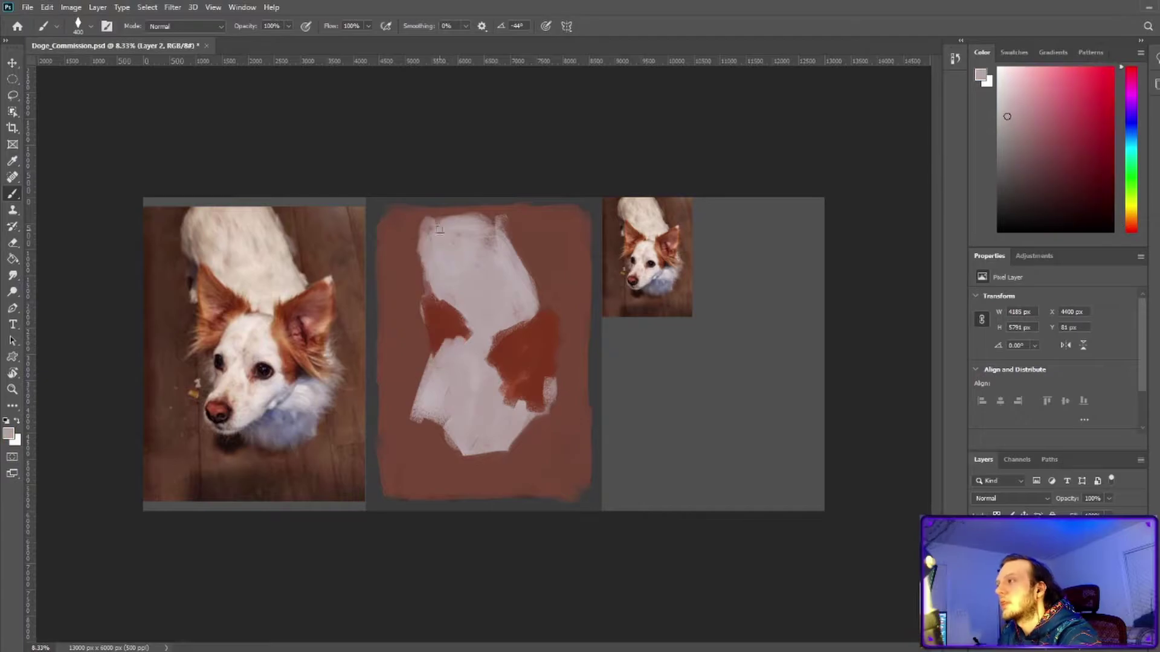
pyautogui.moveTo(423, 266); pyautogui.dragTo(514, 217)
pyautogui.keyDown('alt'); pyautogui.click(254, 242); pyautogui.keyUp('alt')
pyautogui.moveTo(422, 369)
pyautogui.mouseDown()
pyautogui.moveTo(447, 302)
pyautogui.moveTo(498, 375)
pyautogui.mouseUp()
# Paint the dog's two dark eyes and reshape the chin outline.
pyautogui.keyDown('alt'); pyautogui.click(265, 374); pyautogui.keyUp('alt')
pyautogui.click(474, 392)
pyautogui.click(429, 381)
pyautogui.keyDown('alt'); pyautogui.click(574, 423); pyautogui.keyUp('alt')
pyautogui.moveTo(423, 423); pyautogui.dragTo(447, 441)
# Add light and orange-brown strokes along both ear edges.
pyautogui.keyDown('alt'); pyautogui.click(462, 274); pyautogui.keyUp('alt')
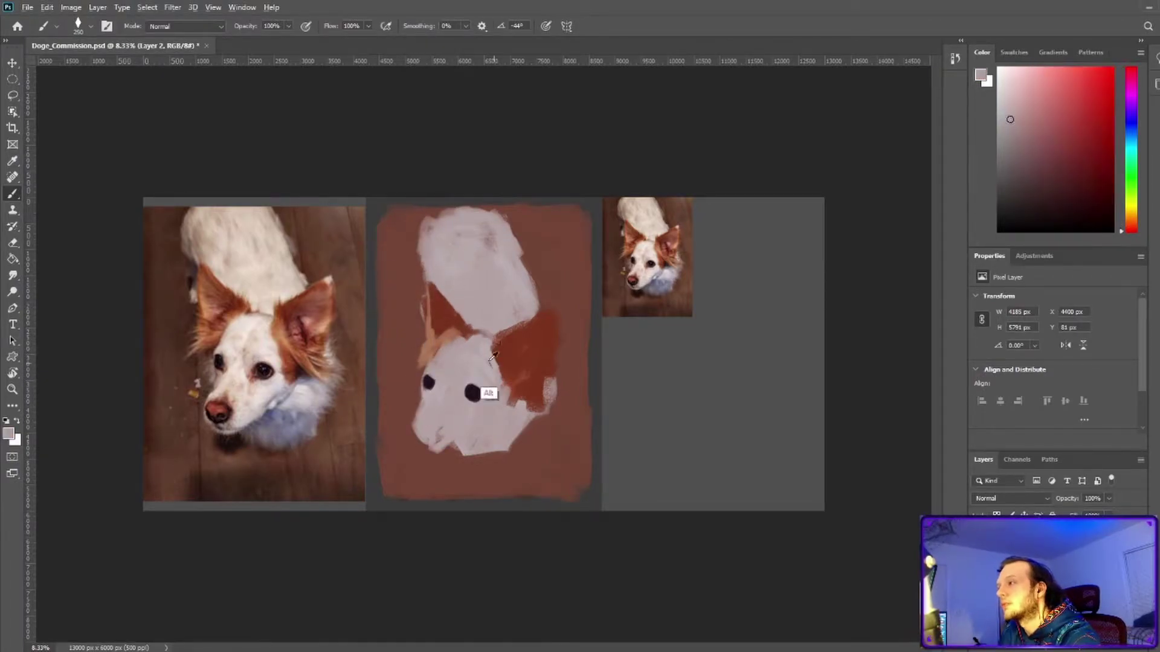
pyautogui.keyDown('alt'); pyautogui.click(447, 302); pyautogui.keyUp('alt')
pyautogui.moveTo(430, 290); pyautogui.dragTo(438, 338)
pyautogui.keyDown('alt'); pyautogui.click(471, 407); pyautogui.keyUp('alt')
pyautogui.keyDown('alt'); pyautogui.click(525, 338); pyautogui.keyUp('alt')
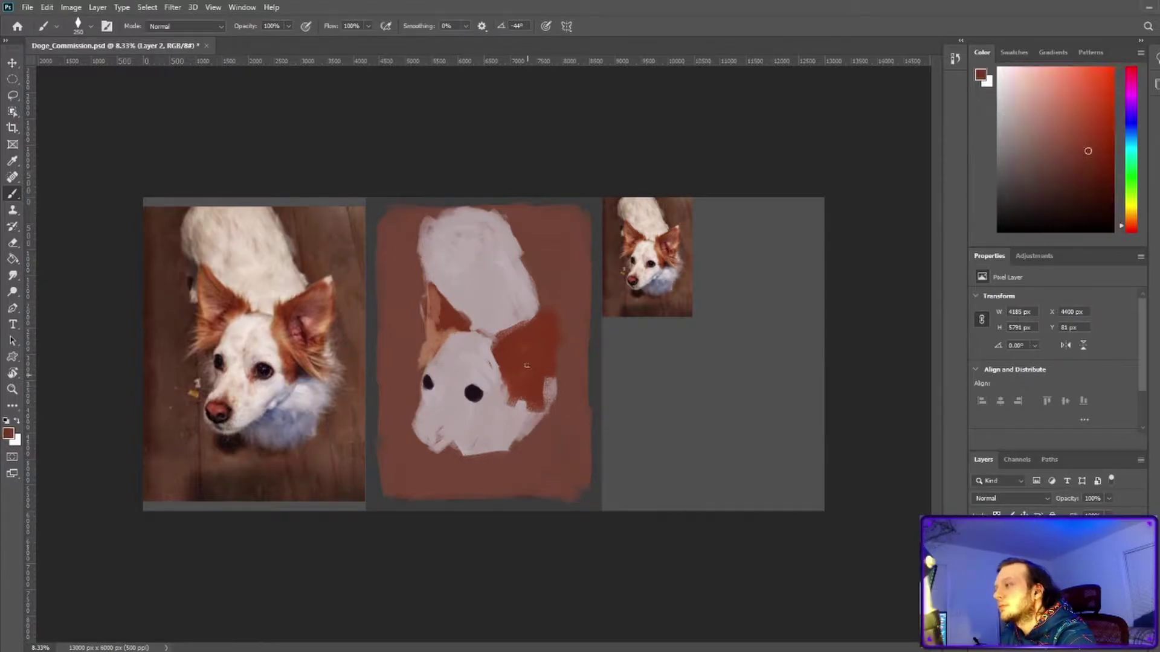
pyautogui.keyDown('alt'); pyautogui.click(490, 242); pyautogui.keyUp('alt')
pyautogui.moveTo(510, 323)
pyautogui.mouseDown()
pyautogui.moveTo(537, 308)
pyautogui.moveTo(547, 377)
pyautogui.mouseUp()
# Paint orange-brown and bluish-grey shading under the muzzle, plus the black nose.
pyautogui.keyDown('alt'); pyautogui.click(508, 323); pyautogui.keyUp('alt')
pyautogui.keyDown('alt'); pyautogui.click(658, 284); pyautogui.keyUp('alt')
pyautogui.moveTo(459, 450)
pyautogui.mouseDown()
pyautogui.moveTo(504, 432)
pyautogui.moveTo(525, 406)
pyautogui.mouseUp()
pyautogui.keyDown('alt'); pyautogui.click(515, 398); pyautogui.keyUp('alt')
pyautogui.moveTo(421, 423); pyautogui.dragTo(432, 432)
# Reshape the eyes and dark ear patch, then add white highlights across the face and muzzle.
pyautogui.moveTo(423, 386)
pyautogui.mouseDown()
pyautogui.moveTo(425, 410)
pyautogui.moveTo(474, 402)
pyautogui.moveTo(499, 417)
pyautogui.mouseUp()
pyautogui.keyDown('alt'); pyautogui.click(517, 425); pyautogui.keyUp('alt')
pyautogui.keyDown('alt'); pyautogui.click(459, 362); pyautogui.keyUp('alt')
pyautogui.moveTo(444, 338)
pyautogui.mouseDown()
pyautogui.moveTo(462, 387)
pyautogui.moveTo(435, 411)
pyautogui.mouseUp()
# Sample near-black, dark red-brown and off-white tones around the nose and muzzle.
pyautogui.keyDown('alt'); pyautogui.click(422, 427); pyautogui.keyUp('alt')
pyautogui.keyDown('alt'); pyautogui.click(408, 438); pyautogui.keyUp('alt')
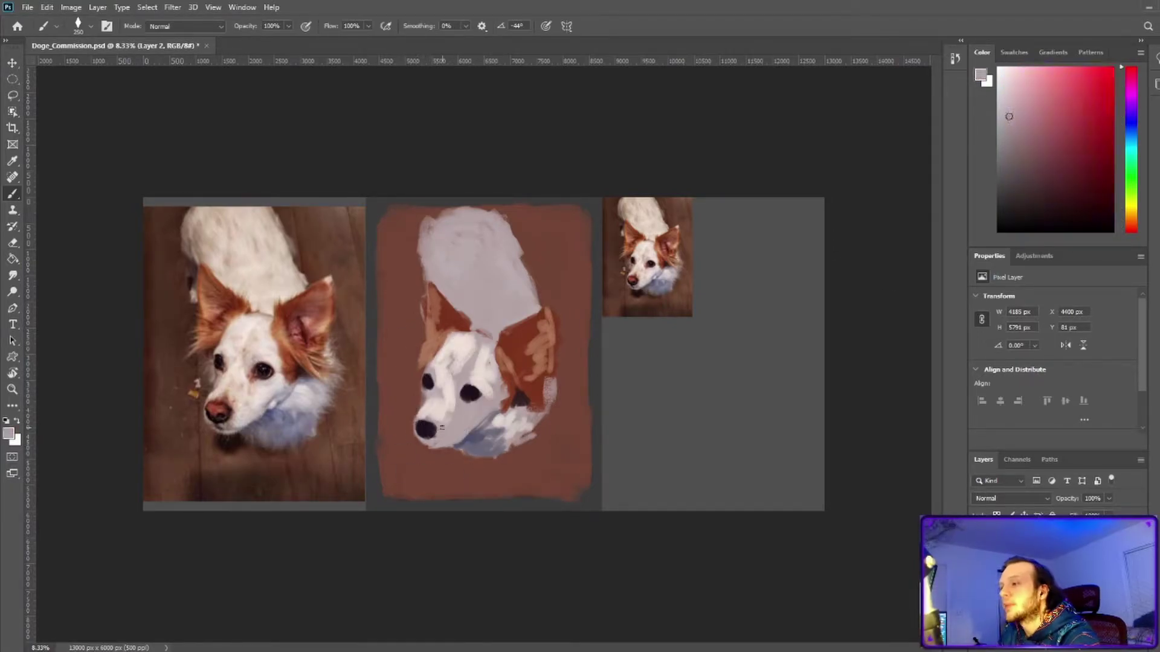
pyautogui.keyDown('alt'); pyautogui.click(420, 428); pyautogui.keyUp('alt')
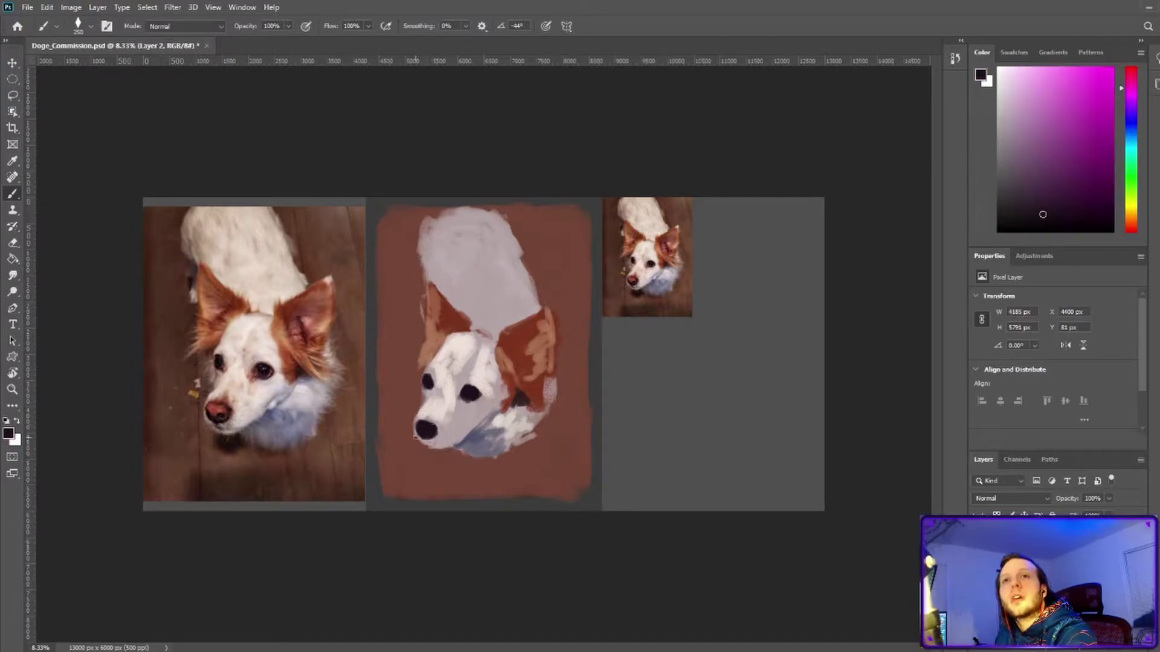
pyautogui.keyDown('alt'); pyautogui.click(435, 377); pyautogui.keyUp('alt')
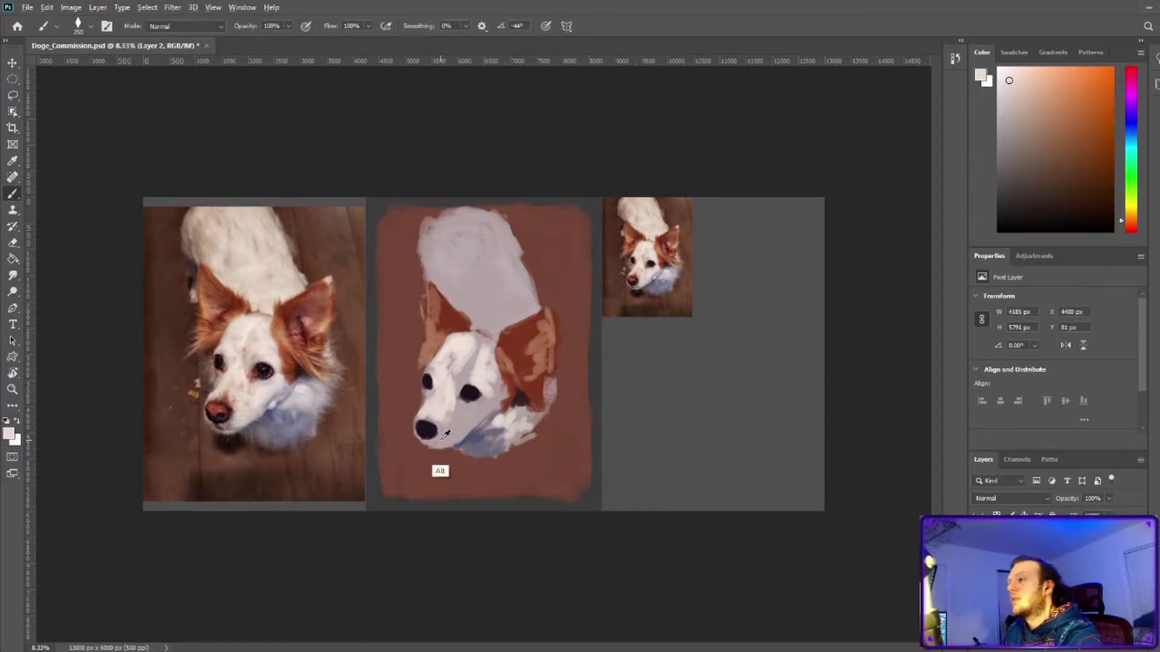
pyautogui.keyDown('alt'); pyautogui.click(445, 434); pyautogui.keyUp('alt')
pyautogui.keyDown('alt'); pyautogui.click(471, 393); pyautogui.keyUp('alt')
pyautogui.keyDown('alt'); pyautogui.click(445, 423); pyautogui.keyUp('alt')
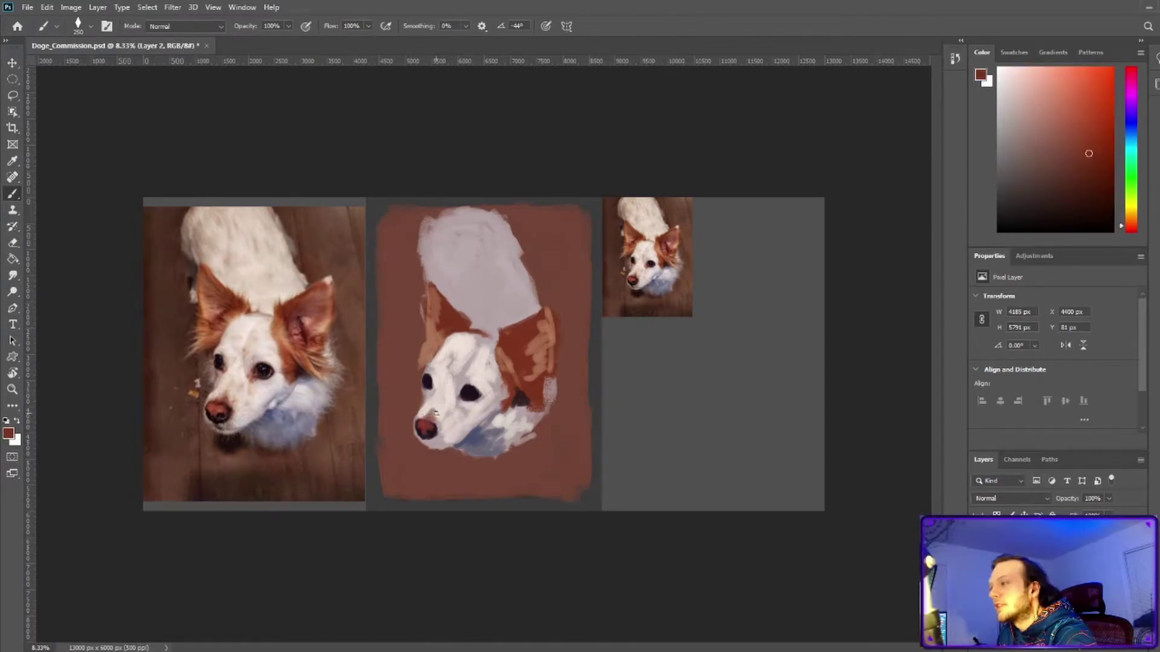
# Paint a white fur stroke on the head and pick up reddish-brown and blue-purple tones.
pyautogui.keyDown('alt'); pyautogui.click(455, 356); pyautogui.keyUp('alt')
pyautogui.keyDown('alt'); pyautogui.click(478, 336); pyautogui.keyUp('alt')
pyautogui.moveTo(453, 287)
pyautogui.mouseDown()
pyautogui.moveTo(480, 305)
pyautogui.moveTo(459, 260)
pyautogui.moveTo(423, 266)
pyautogui.mouseUp()
pyautogui.keyDown('alt'); pyautogui.click(428, 314); pyautogui.keyUp('alt')
pyautogui.keyDown('alt'); pyautogui.click(454, 329); pyautogui.keyUp('alt')
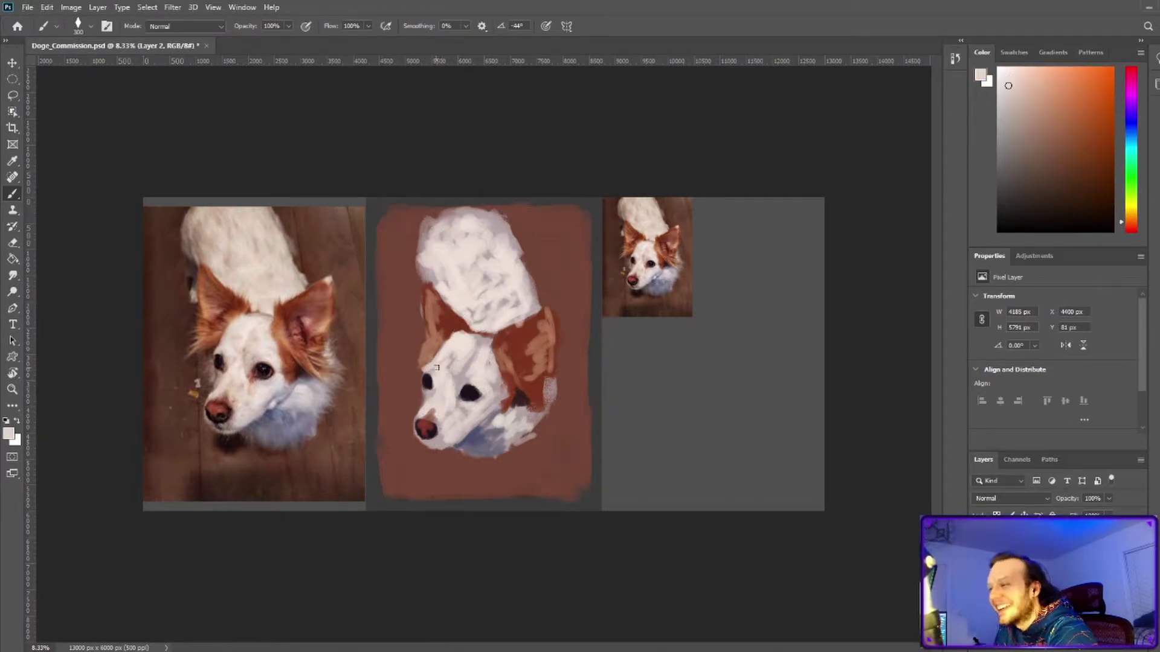
pyautogui.keyDown('alt'); pyautogui.click(477, 444); pyautogui.keyUp('alt')
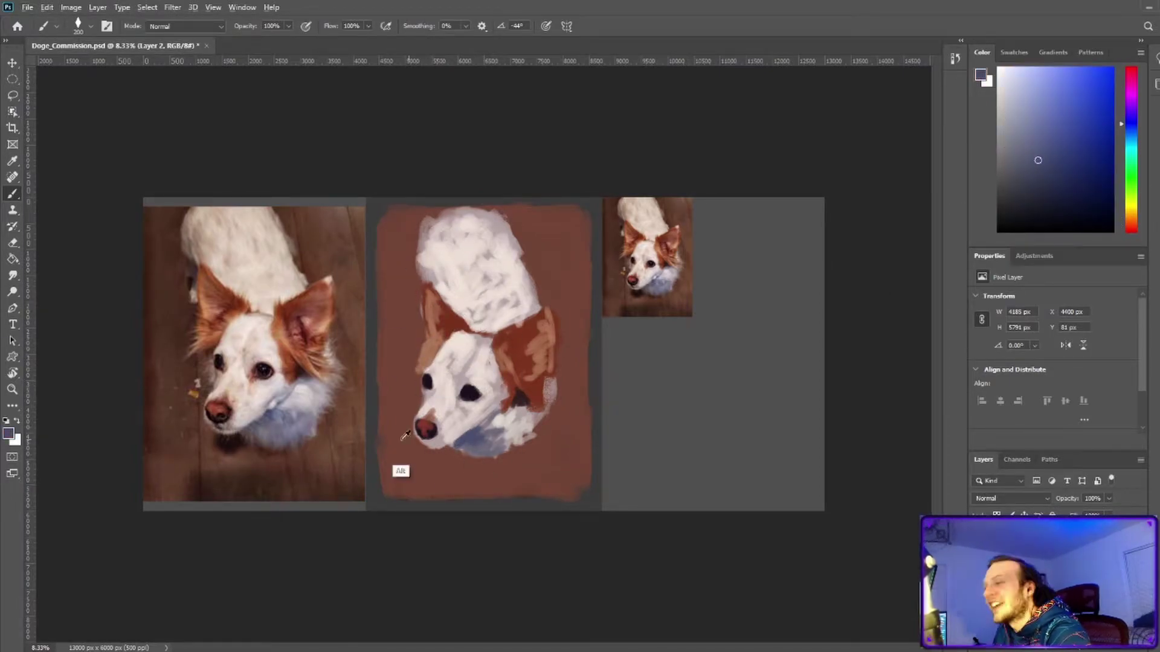
pyautogui.keyDown('alt'); pyautogui.click(497, 362); pyautogui.keyUp('alt')
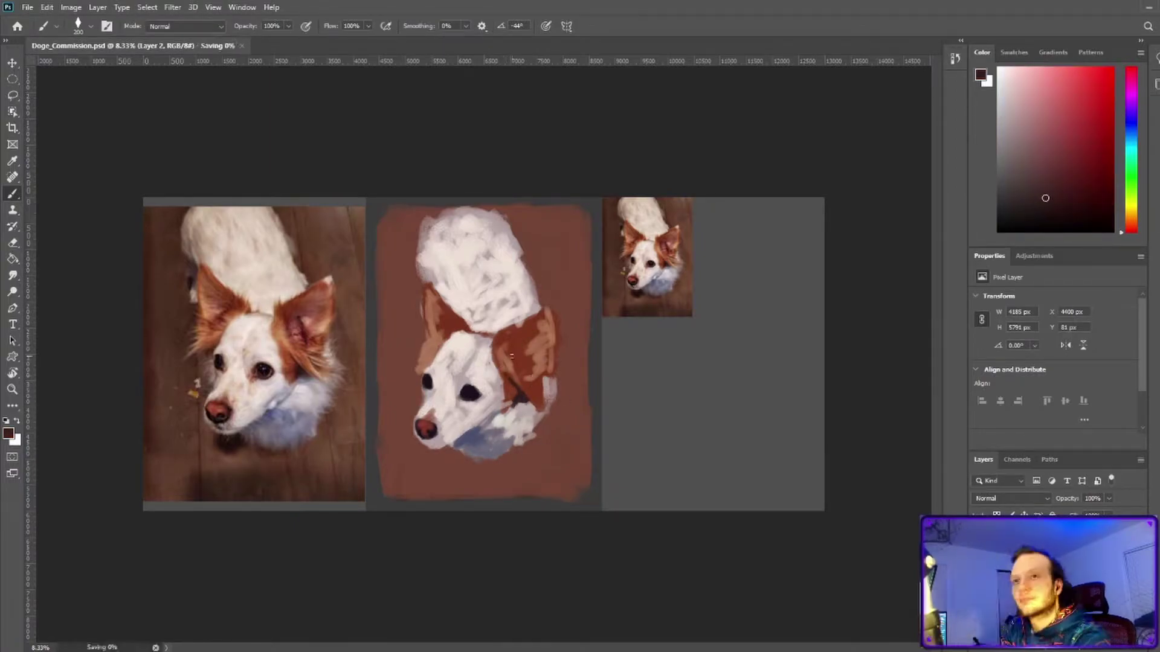
# Add light peach strokes across the dog's right ear.
pyautogui.keyDown('alt'); pyautogui.click(430, 248); pyautogui.keyUp('alt')
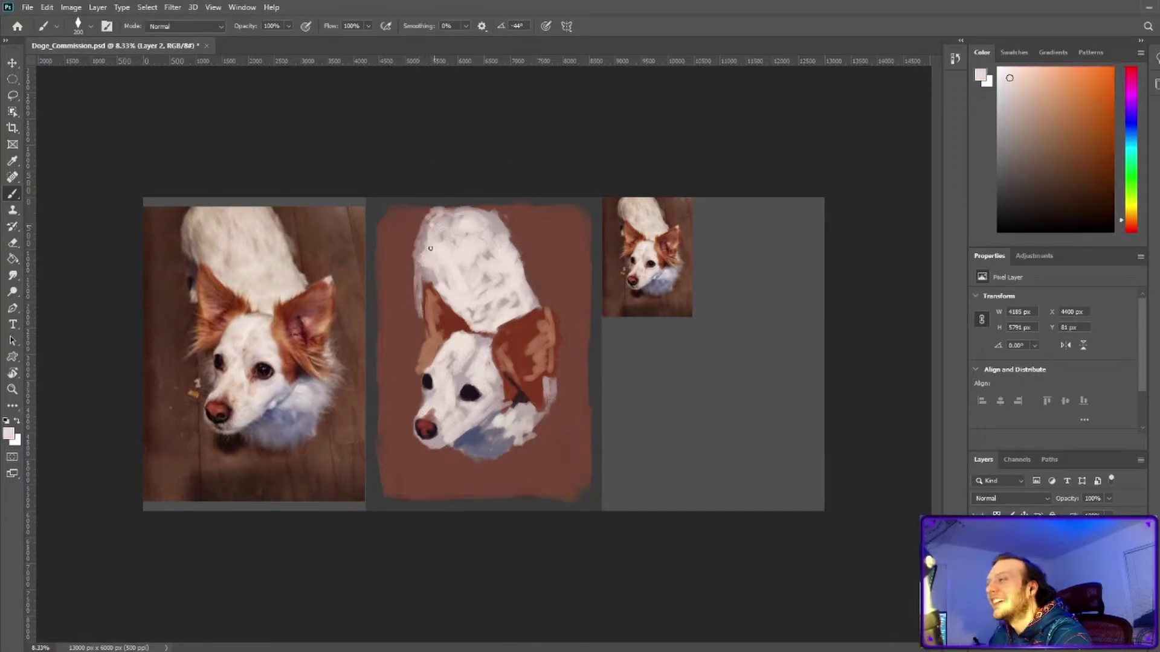
pyautogui.keyDown('alt'); pyautogui.click(471, 331); pyautogui.keyUp('alt')
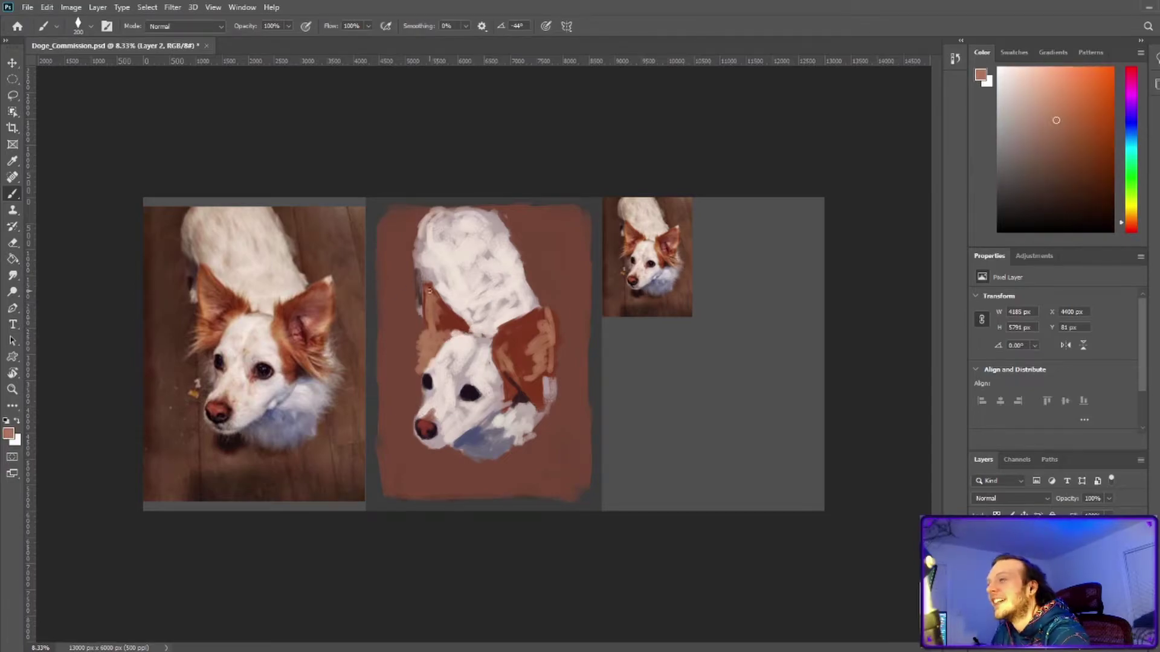
pyautogui.keyDown('alt'); pyautogui.click(533, 260); pyautogui.keyUp('alt')
pyautogui.moveTo(531, 323); pyautogui.dragTo(544, 356)
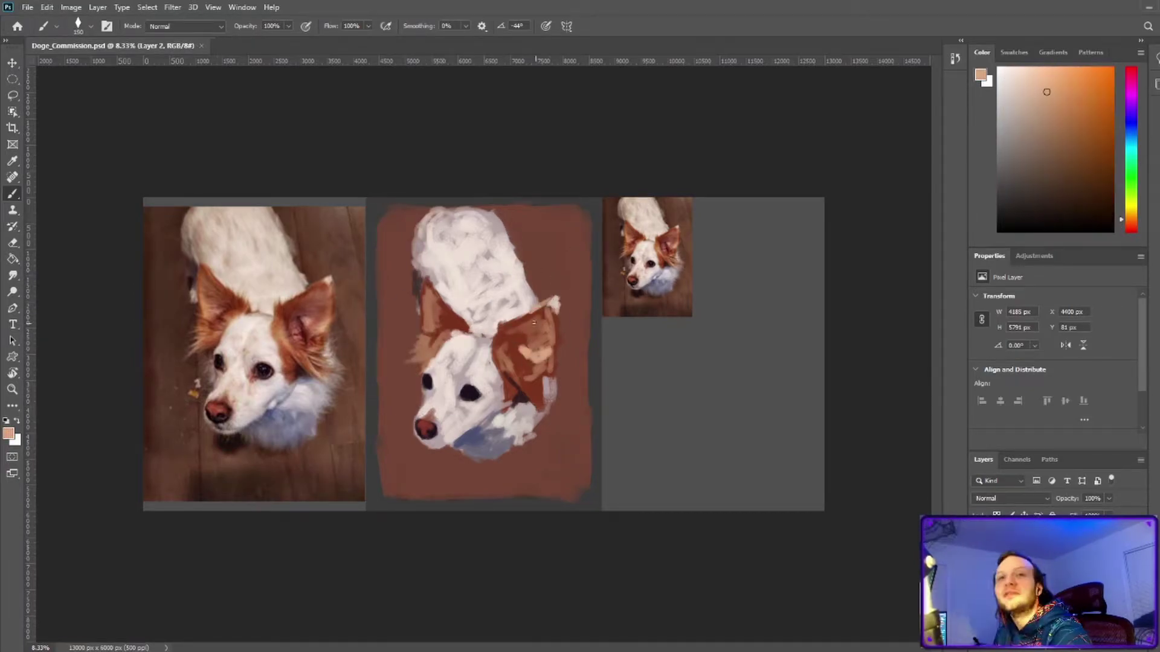
pyautogui.keyDown('alt'); pyautogui.click(536, 411); pyautogui.keyUp('alt')
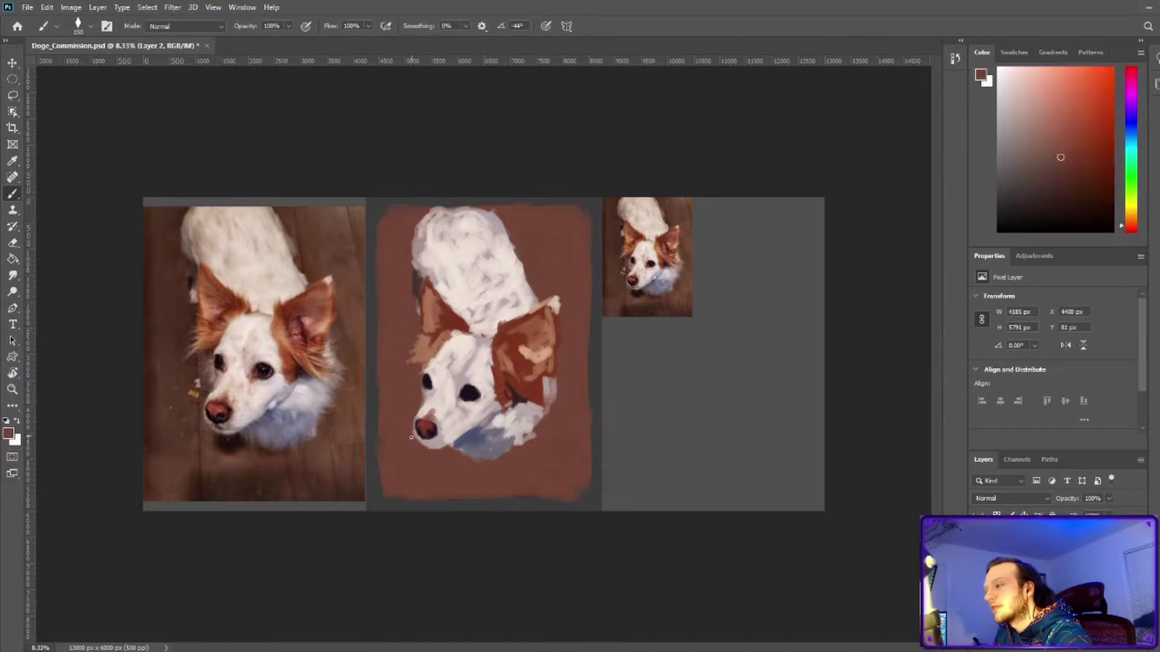
pyautogui.keyDown('alt'); pyautogui.click(551, 320); pyautogui.keyUp('alt')
pyautogui.keyDown('alt'); pyautogui.click(516, 356); pyautogui.keyUp('alt')
pyautogui.moveTo(507, 370); pyautogui.dragTo(540, 405)
# Add dark red strokes to the left ear and the lower right ear.
pyautogui.keyDown('alt'); pyautogui.click(435, 320); pyautogui.keyUp('alt')
pyautogui.moveTo(423, 365); pyautogui.dragTo(440, 336)
pyautogui.keyDown('alt'); pyautogui.click(529, 288); pyautogui.keyUp('alt')
pyautogui.moveTo(546, 385); pyautogui.dragTo(541, 423)
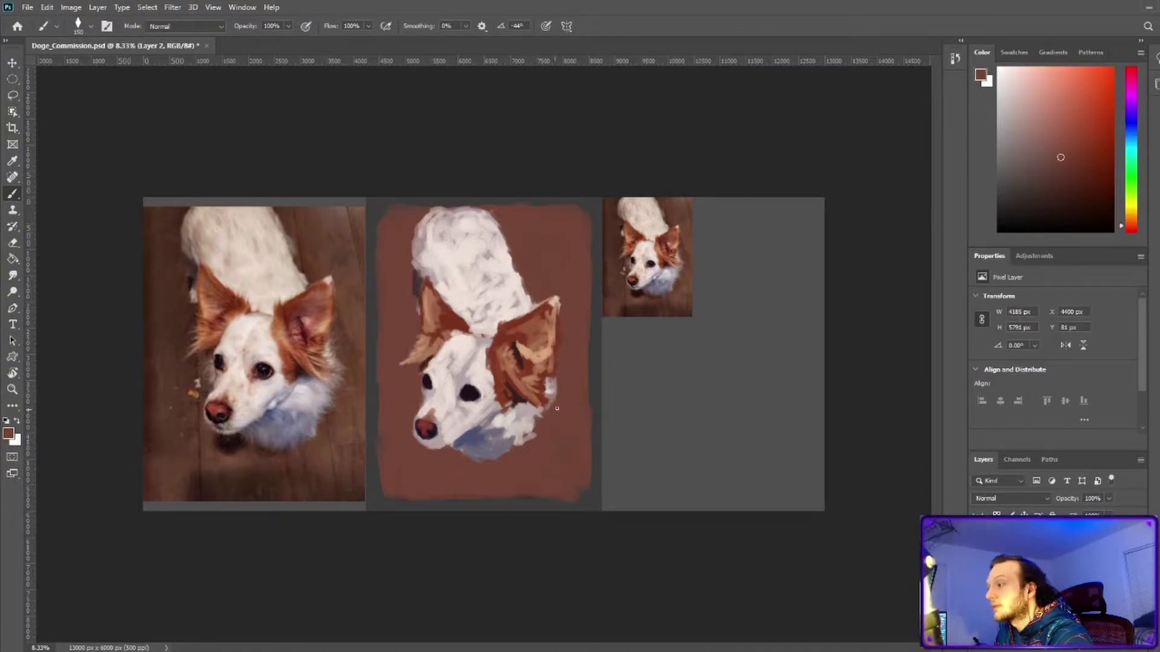
pyautogui.keyDown('alt'); pyautogui.click(509, 349); pyautogui.keyUp('alt')
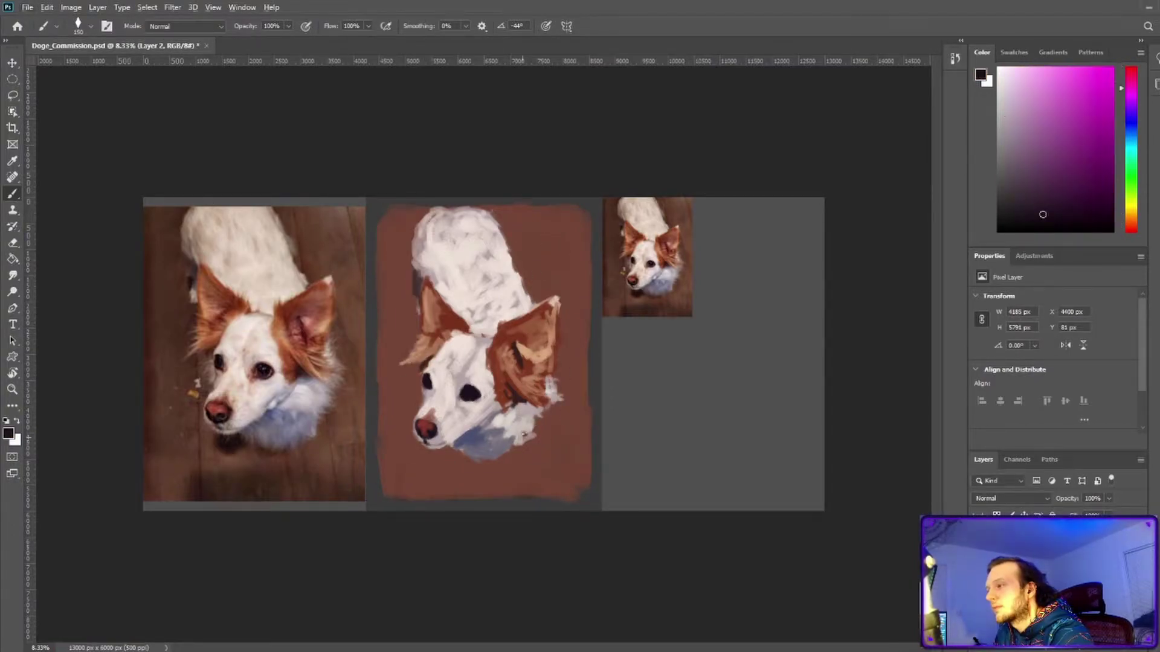
pyautogui.keyDown('alt'); pyautogui.click(506, 357); pyautogui.keyUp('alt')
pyautogui.keyDown('alt'); pyautogui.click(410, 354); pyautogui.keyUp('alt')
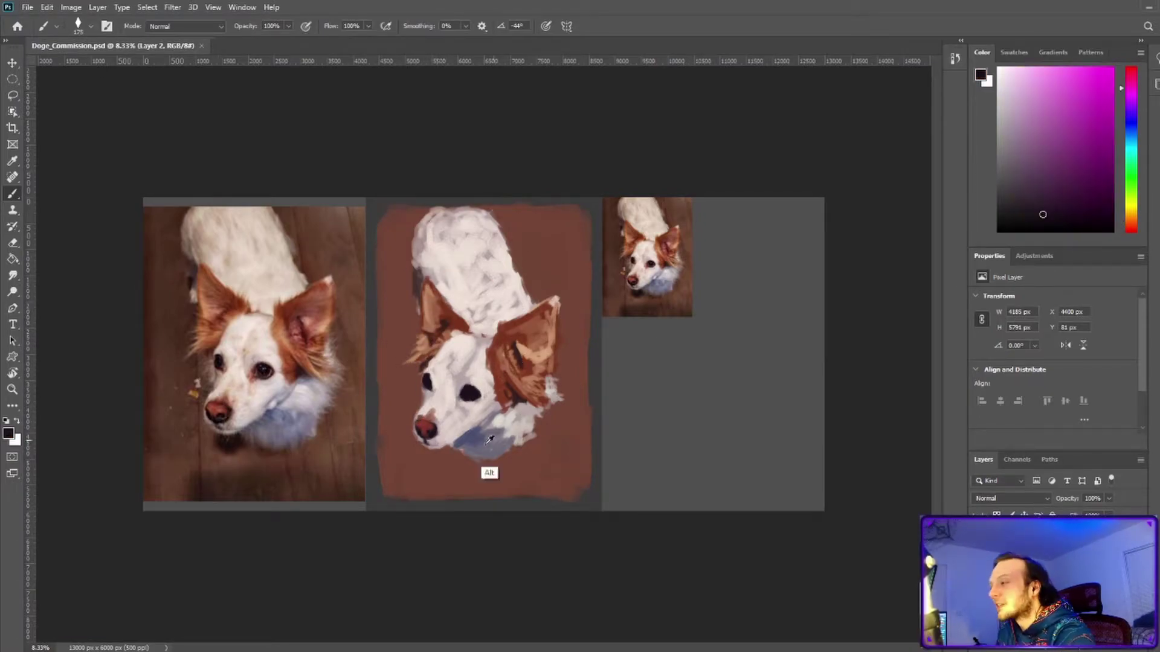
# Extend the dark reddish-brown background along the painting's left edge.
pyautogui.keyDown('alt'); pyautogui.click(450, 440); pyautogui.keyUp('alt')
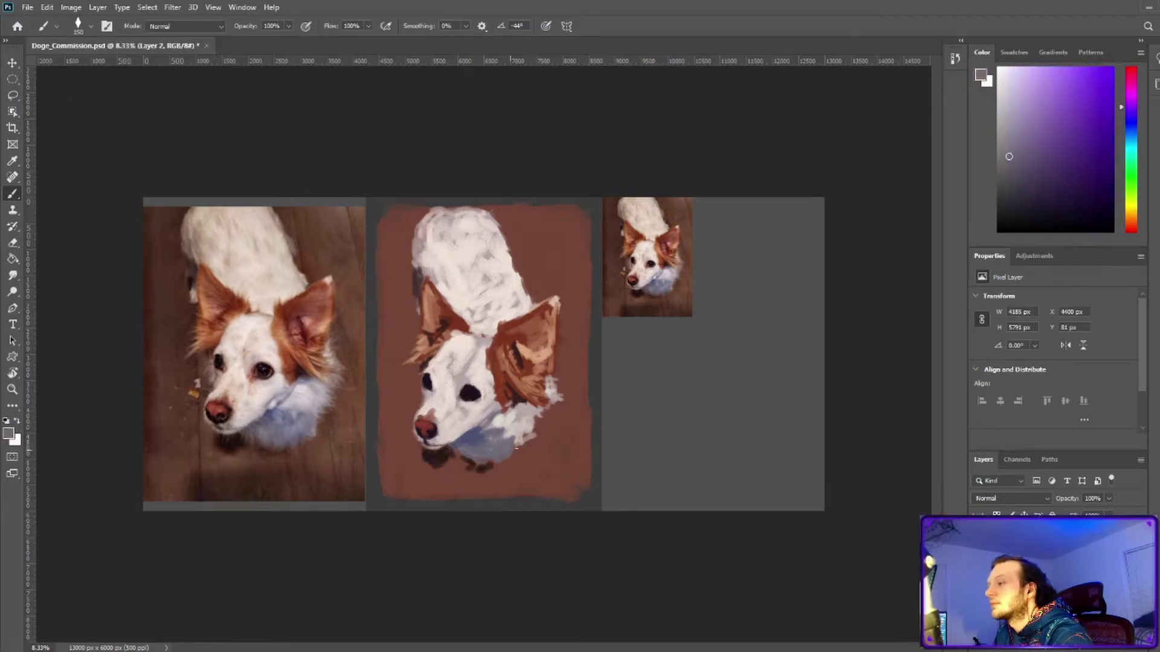
pyautogui.keyDown('alt'); pyautogui.click(497, 224); pyautogui.keyUp('alt')
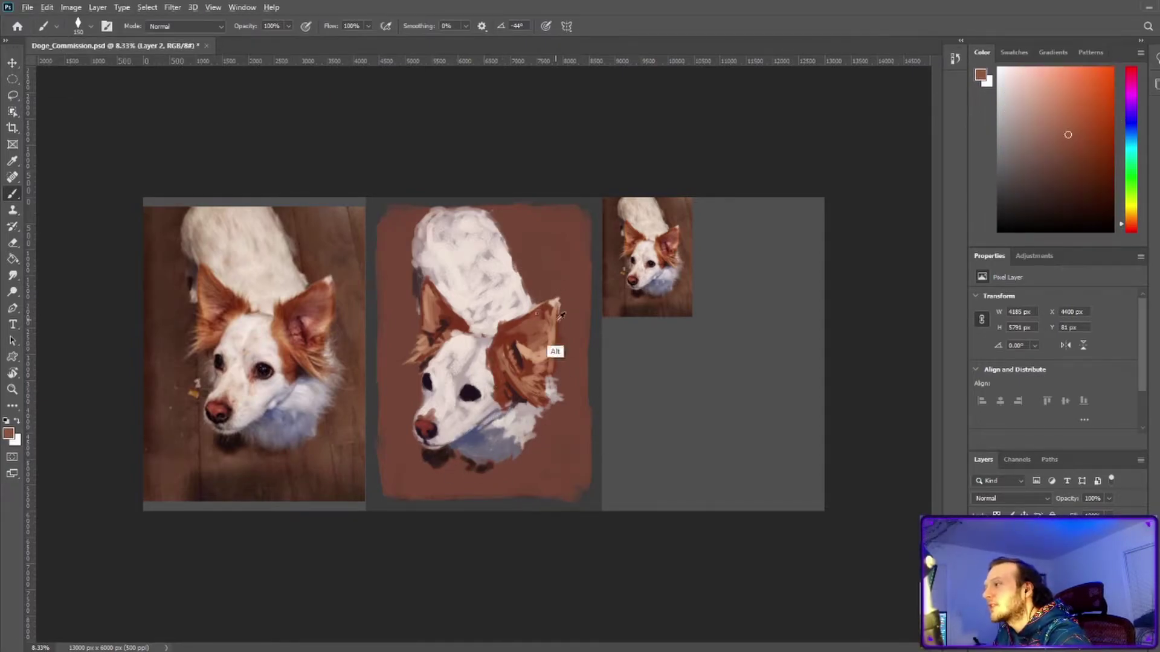
pyautogui.keyDown('alt'); pyautogui.click(446, 450); pyautogui.keyUp('alt')
pyautogui.moveTo(384, 214)
pyautogui.mouseDown()
pyautogui.moveTo(378, 483)
pyautogui.moveTo(393, 375)
pyautogui.mouseUp()
pyautogui.keyDown('alt'); pyautogui.click(591, 274); pyautogui.keyUp('alt')
# With a smaller brush, darken the painting's bottom edge and add greyish strokes on the back.
pyautogui.press('[')
pyautogui.press('[')
pyautogui.press('[')
pyautogui.keyDown('alt'); pyautogui.click(427, 503); pyautogui.keyUp('alt')
pyautogui.moveTo(427, 504); pyautogui.dragTo(580, 501)
pyautogui.press('[')
pyautogui.press('[')
pyautogui.press('[')
pyautogui.keyDown('alt'); pyautogui.click(538, 349); pyautogui.keyUp('alt')
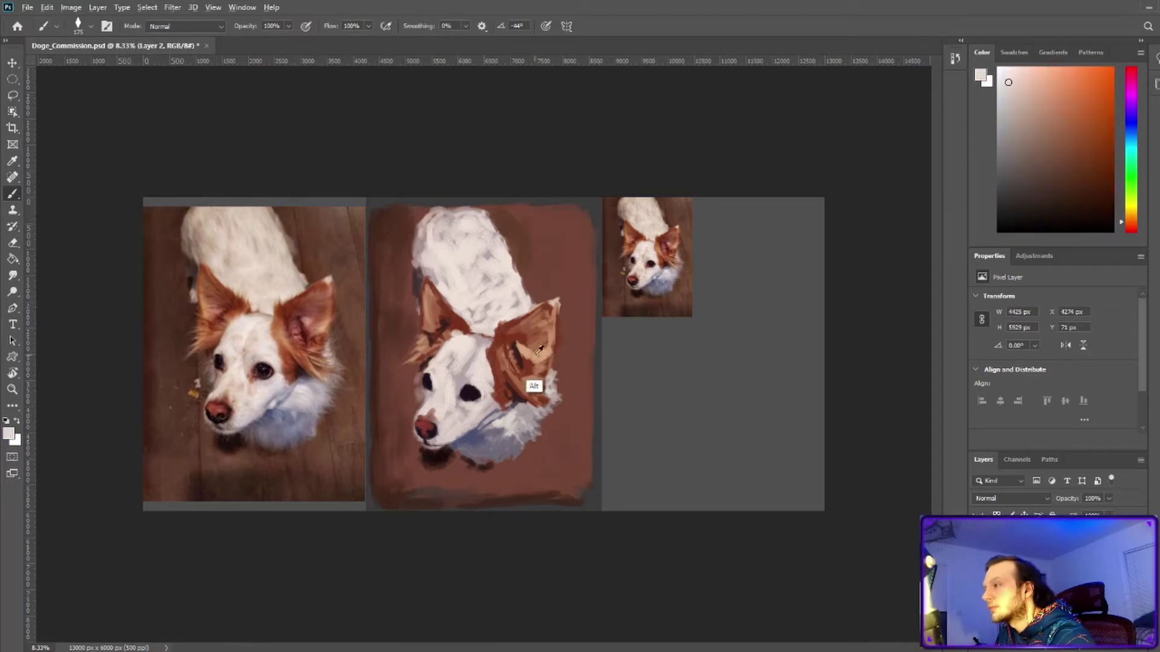
pyautogui.keyDown('alt'); pyautogui.click(471, 259); pyautogui.keyUp('alt')
pyautogui.moveTo(423, 272); pyautogui.dragTo(465, 236)
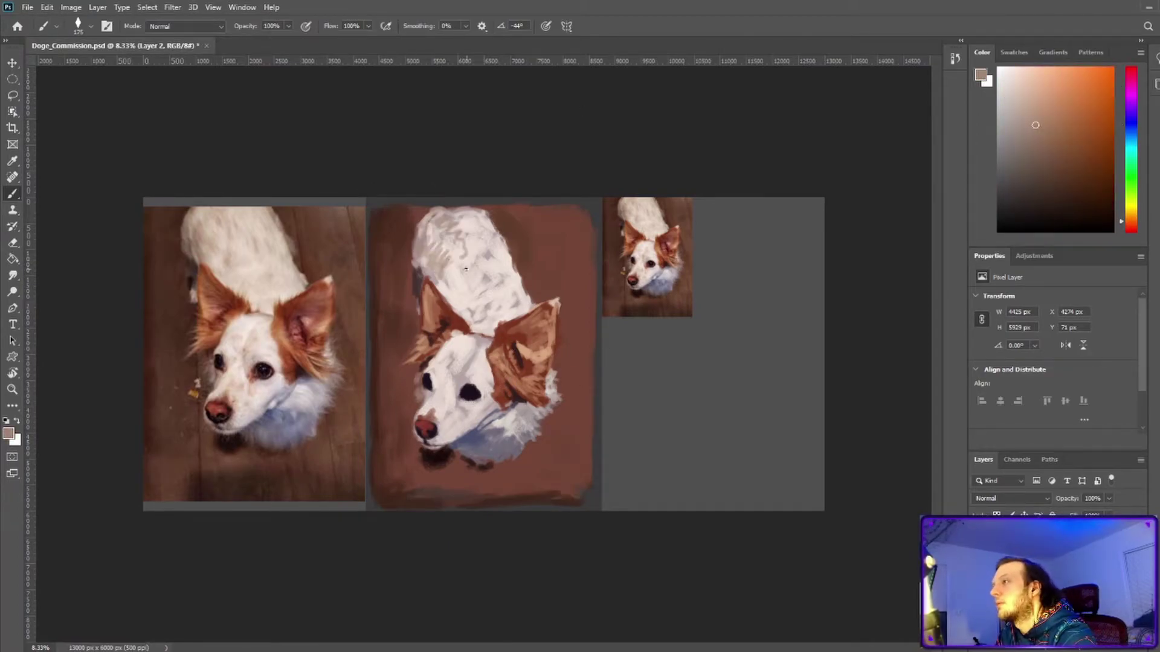
# Sample blue-grey, reddish and pink tones from the muzzle and chest.
pyautogui.keyDown('alt'); pyautogui.click(481, 437); pyautogui.keyUp('alt')
pyautogui.keyDown('alt'); pyautogui.click(495, 418); pyautogui.keyUp('alt')
pyautogui.keyDown('alt'); pyautogui.click(497, 450); pyautogui.keyUp('alt')
pyautogui.keyDown('alt'); pyautogui.click(458, 430); pyautogui.keyUp('alt')
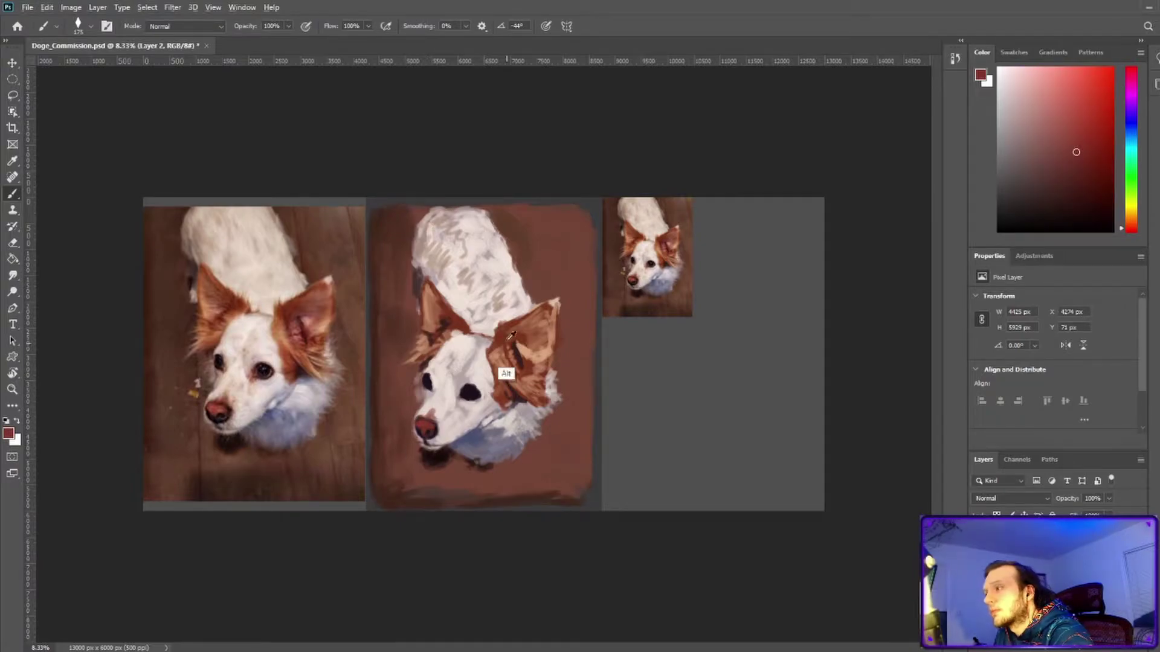
pyautogui.keyDown('alt'); pyautogui.click(442, 414); pyautogui.keyUp('alt')
pyautogui.keyDown('alt'); pyautogui.click(466, 387); pyautogui.keyUp('alt')
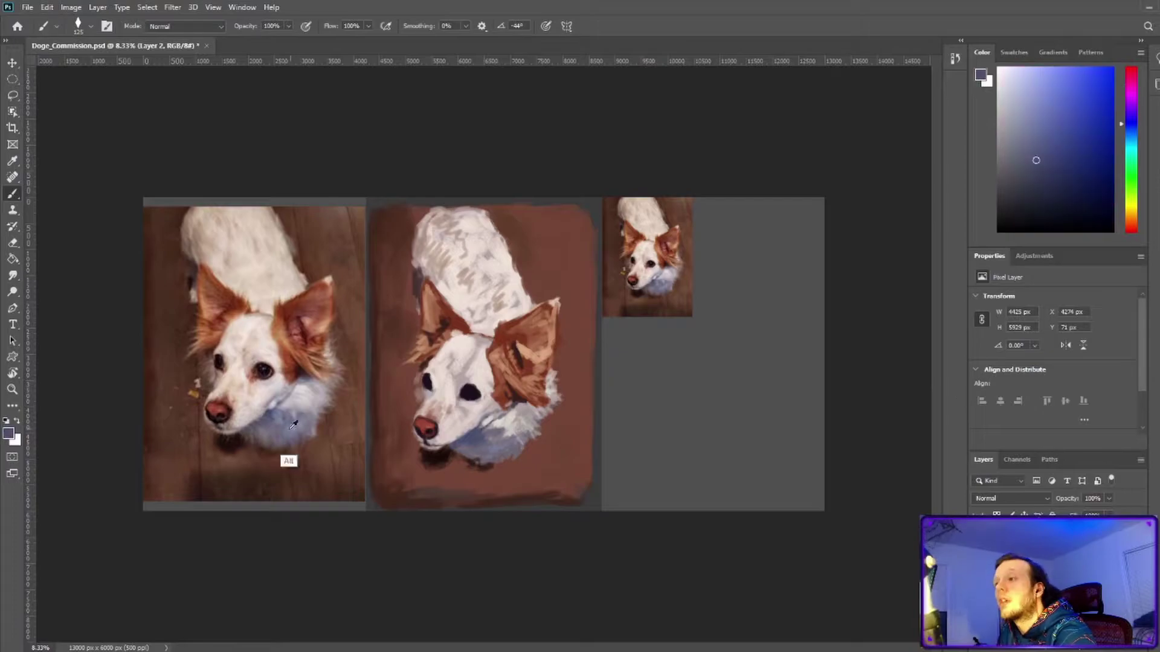
pyautogui.keyDown('alt'); pyautogui.click(513, 412); pyautogui.keyUp('alt')
# Smooth the bottom-right background and sample off-white, red-brown and near-black face tones.
pyautogui.keyDown('alt'); pyautogui.click(432, 421); pyautogui.keyUp('alt')
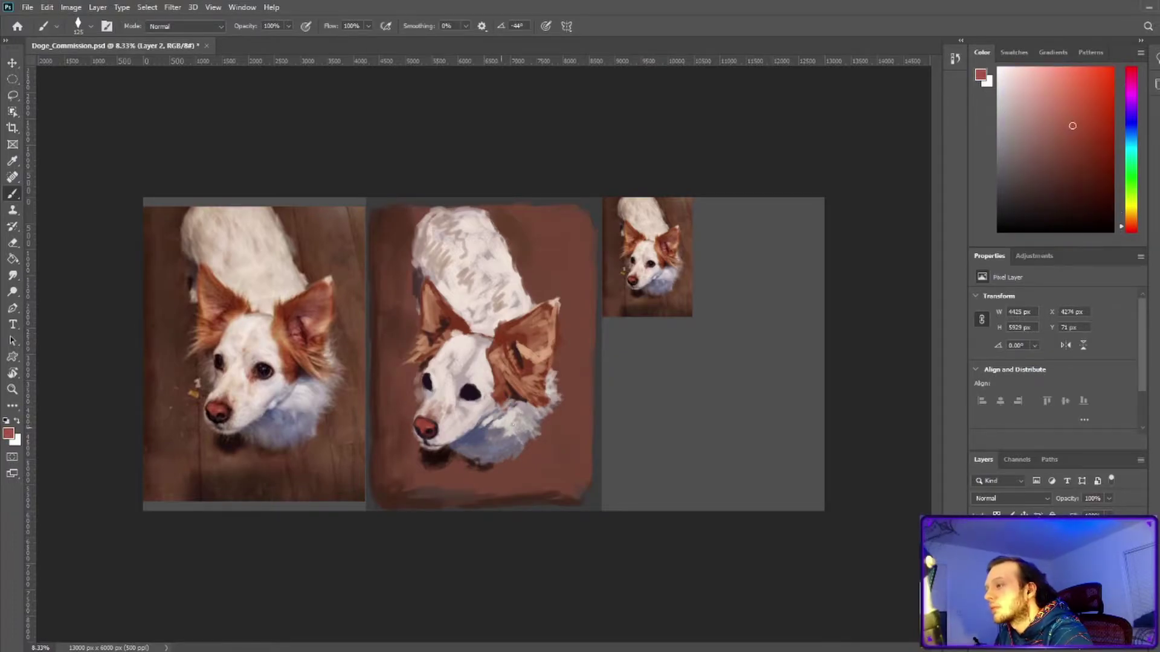
pyautogui.keyDown('alt'); pyautogui.click(459, 404); pyautogui.keyUp('alt')
pyautogui.moveTo(508, 480); pyautogui.dragTo(575, 446)
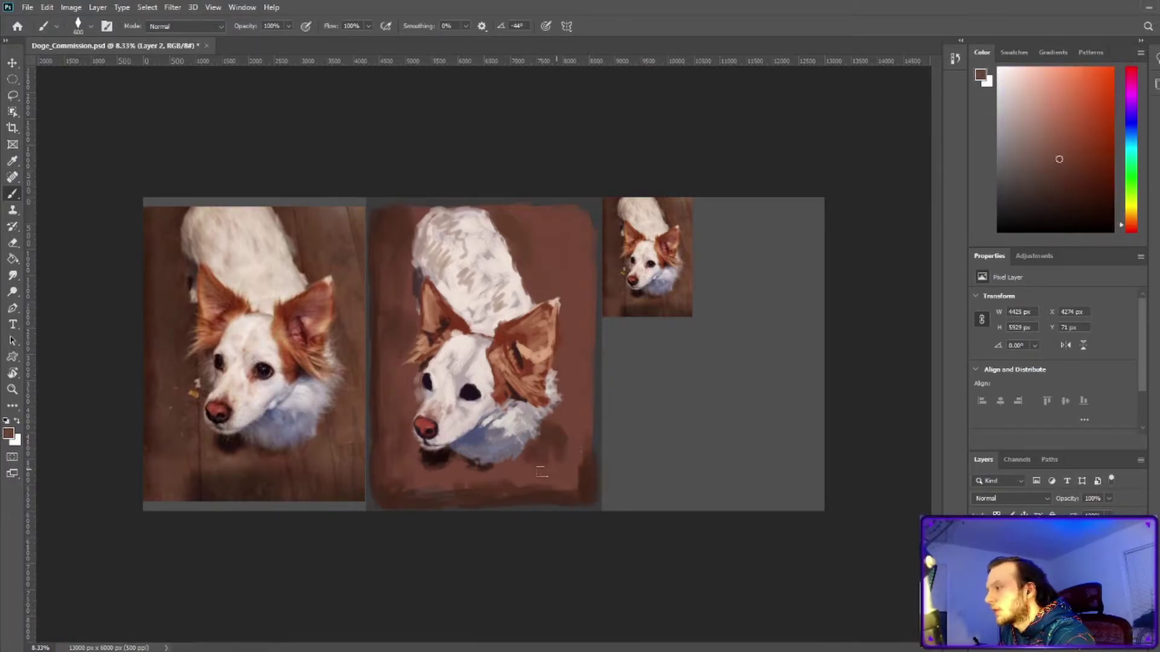
pyautogui.keyDown('alt'); pyautogui.click(462, 378); pyautogui.keyUp('alt')
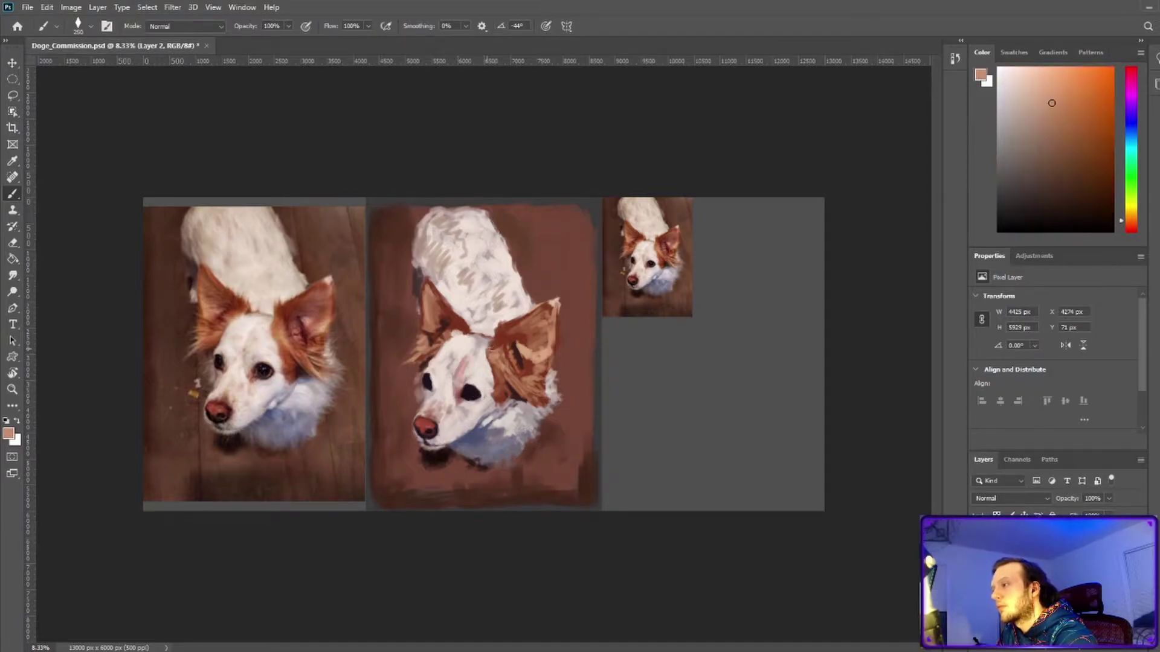
pyautogui.keyDown('alt'); pyautogui.click(450, 354); pyautogui.keyUp('alt')
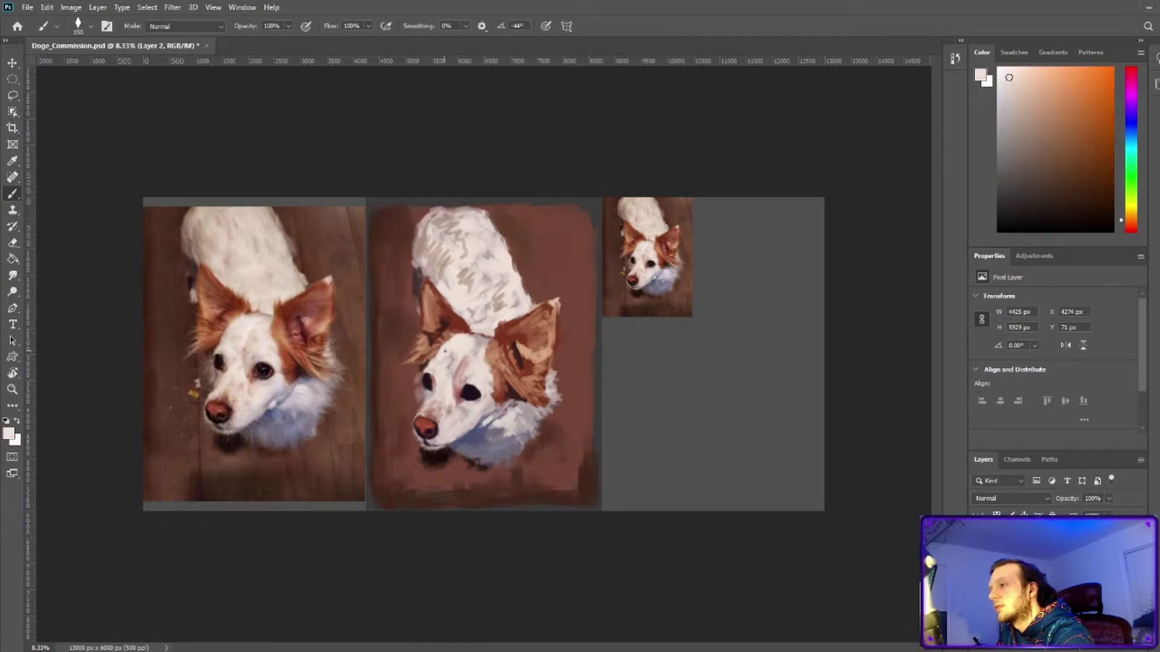
pyautogui.keyDown('alt'); pyautogui.click(464, 383); pyautogui.keyUp('alt')
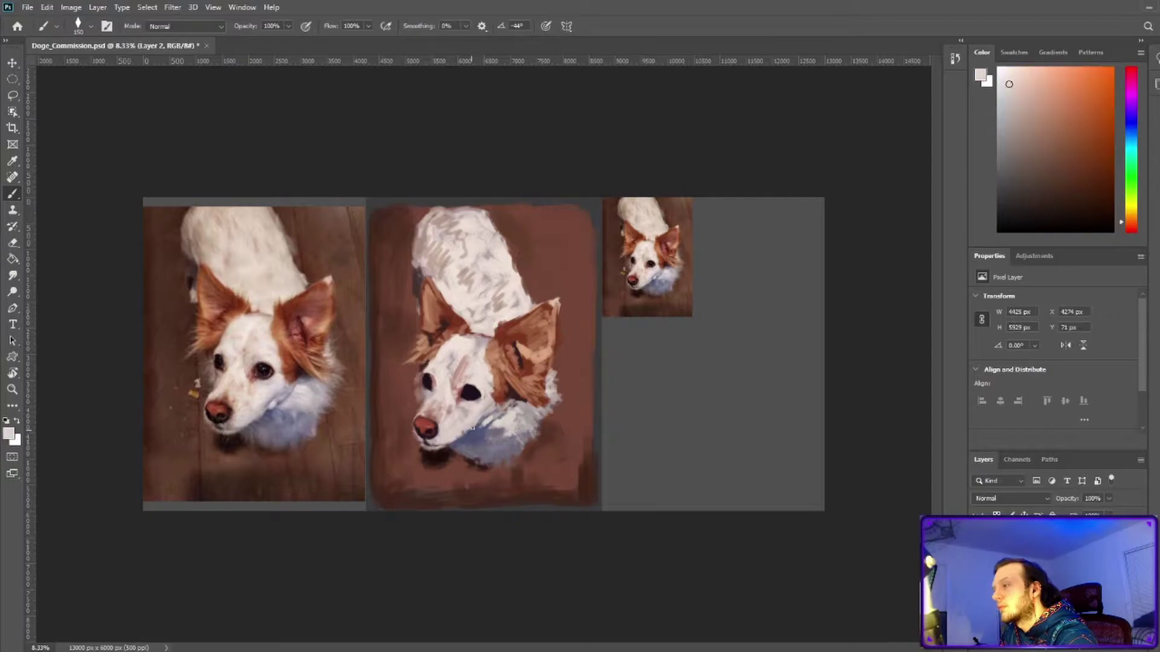
pyautogui.keyDown('alt'); pyautogui.click(442, 332); pyautogui.keyUp('alt')
pyautogui.keyDown('alt'); pyautogui.click(450, 457); pyautogui.keyUp('alt')
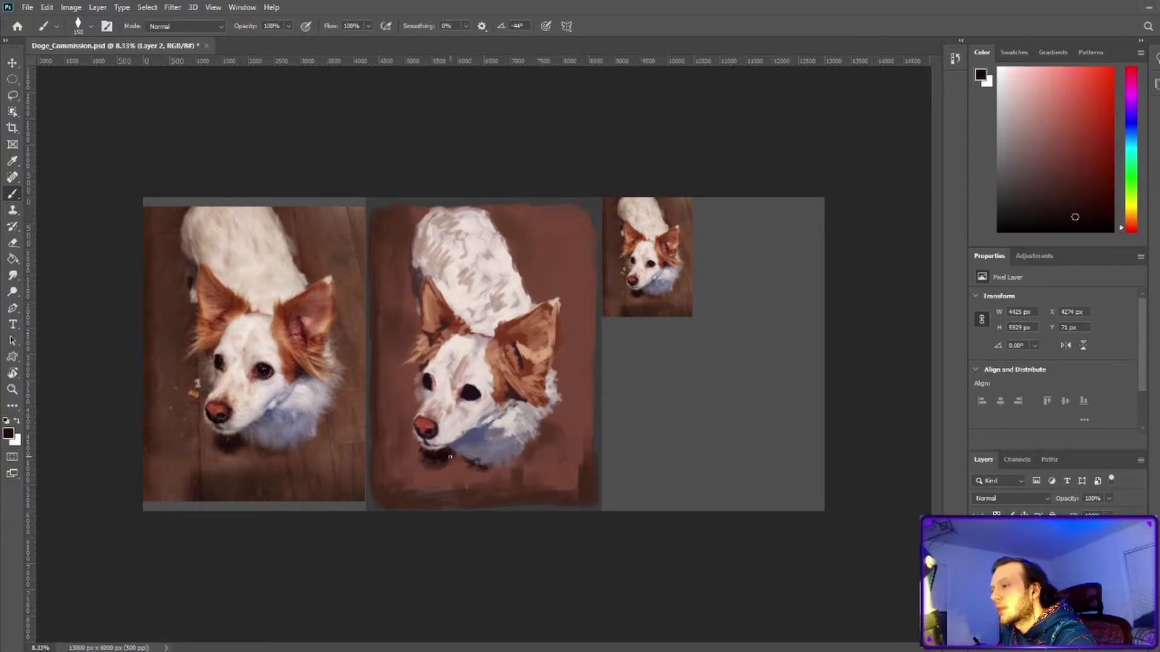
# Paint dark red-brown shadow strokes under the chin with a much larger brush.
pyautogui.keyDown('alt'); pyautogui.click(589, 498); pyautogui.keyUp('alt')
pyautogui.moveTo(567, 338); pyautogui.dragTo(580, 417)
pyautogui.moveTo(501, 211); pyautogui.dragTo(580, 302)
pyautogui.keyDown('alt'); pyautogui.click(498, 314); pyautogui.keyUp('alt')
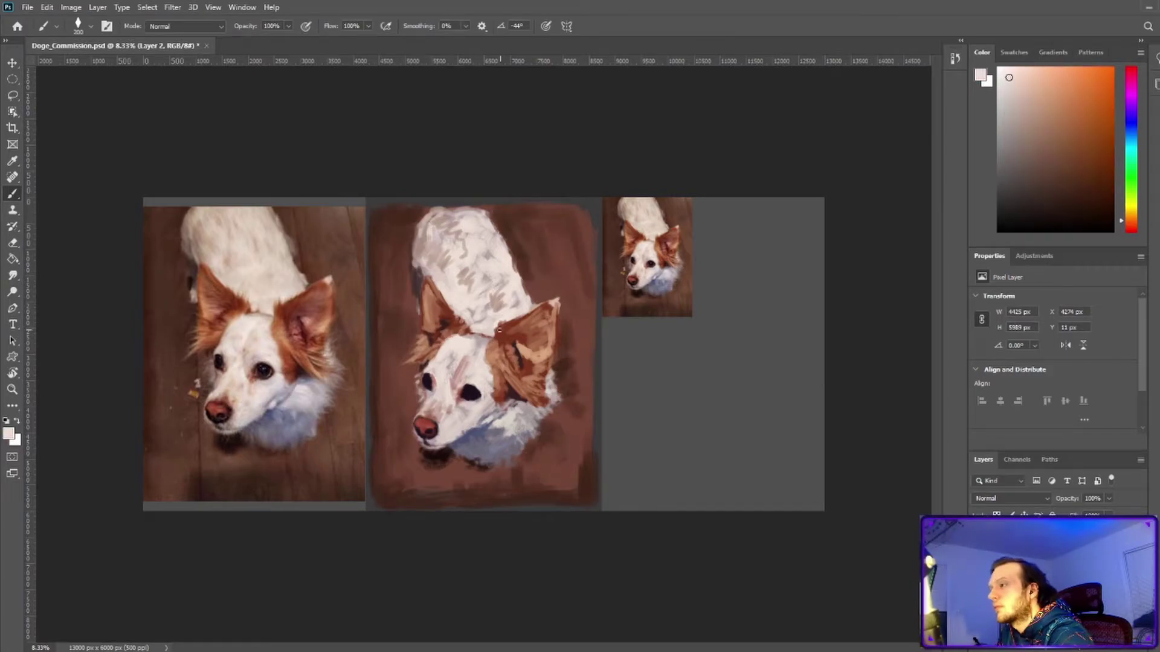
pyautogui.keyDown('alt'); pyautogui.click(433, 447); pyautogui.keyUp('alt')
pyautogui.moveTo(462, 420); pyautogui.dragTo(535, 423)
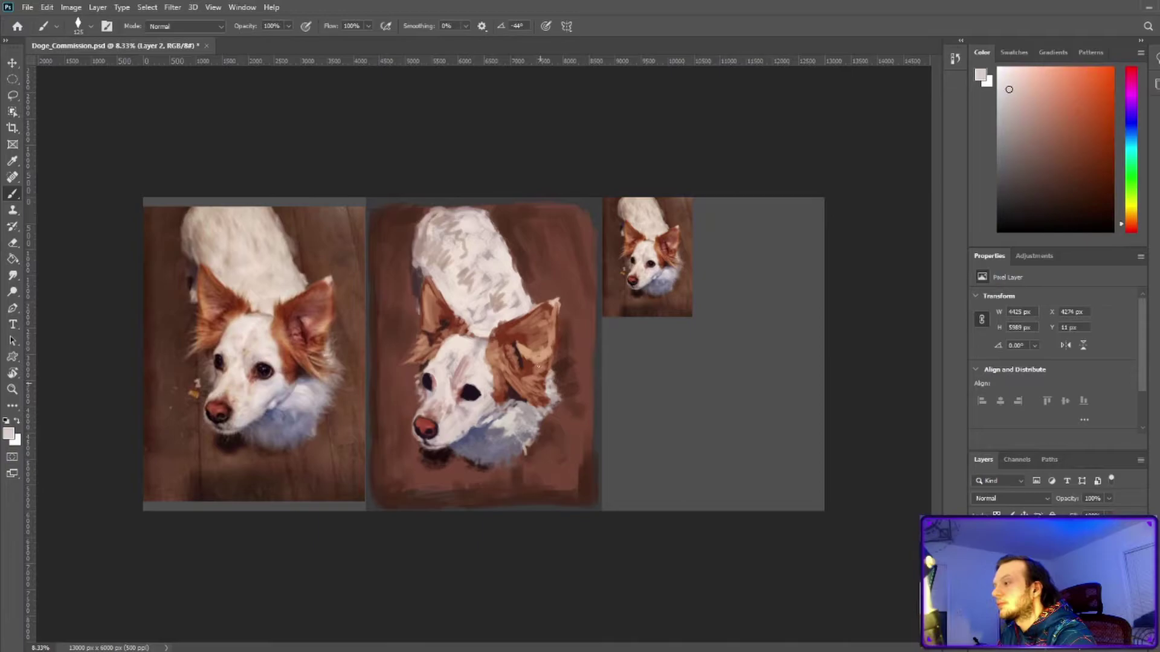
# Sample ear red-browns and tan, then extend the brown background along the top edge.
pyautogui.keyDown('alt'); pyautogui.click(432, 339); pyautogui.keyUp('alt')
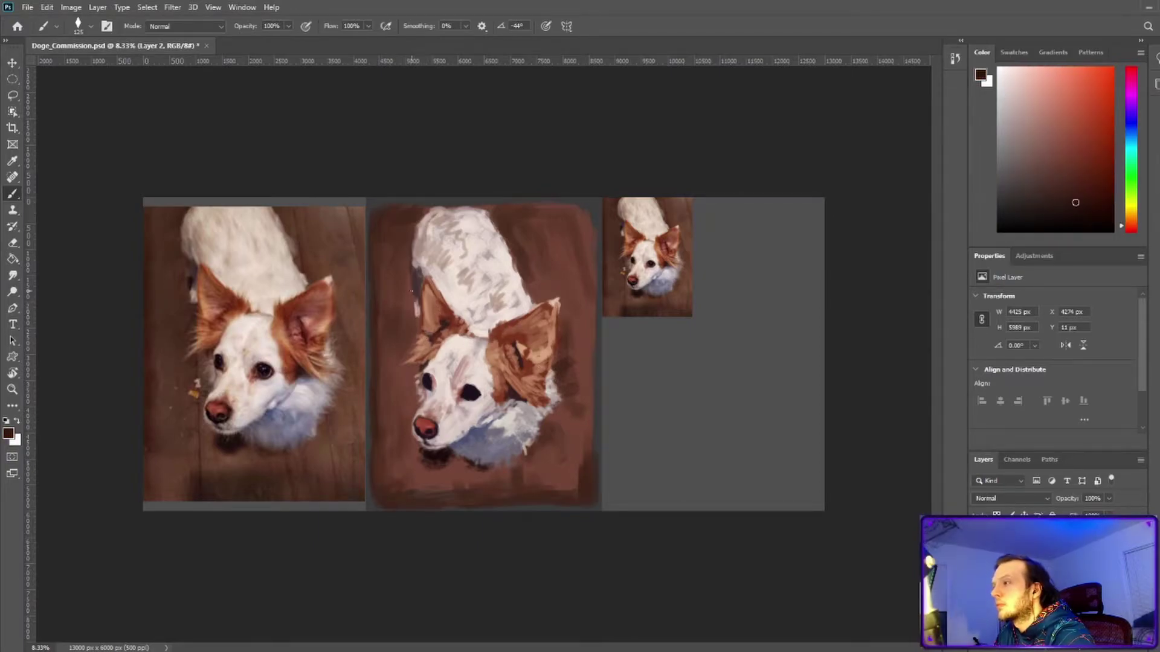
pyautogui.keyDown('alt'); pyautogui.click(496, 334); pyautogui.keyUp('alt')
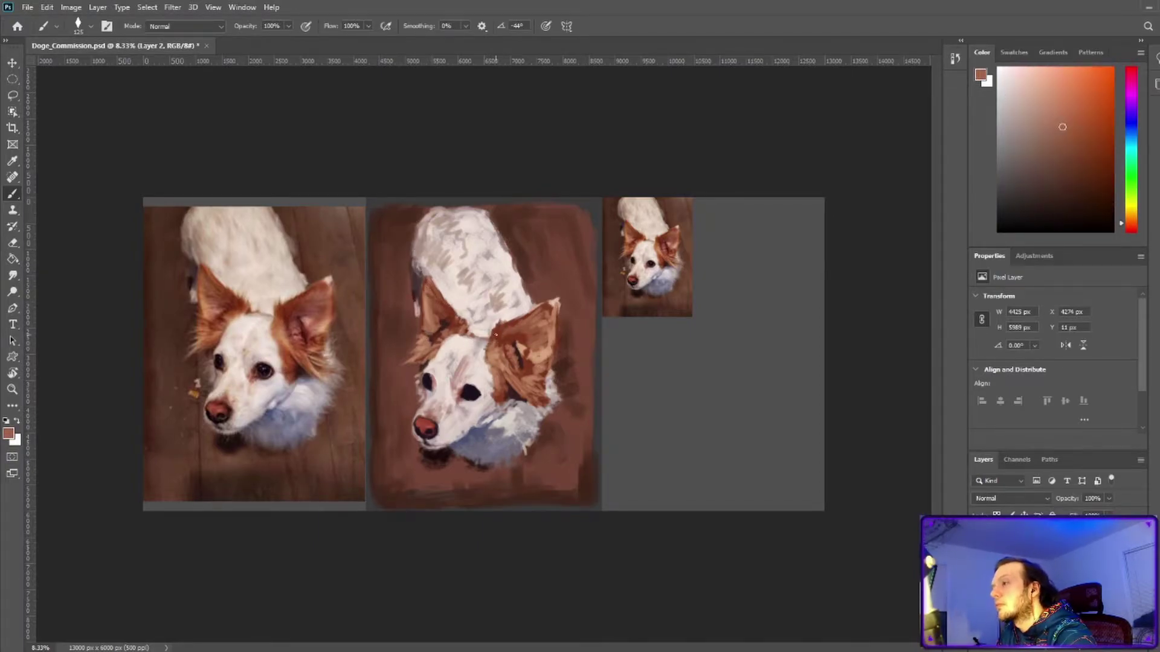
pyautogui.keyDown('alt'); pyautogui.click(562, 296); pyautogui.keyUp('alt')
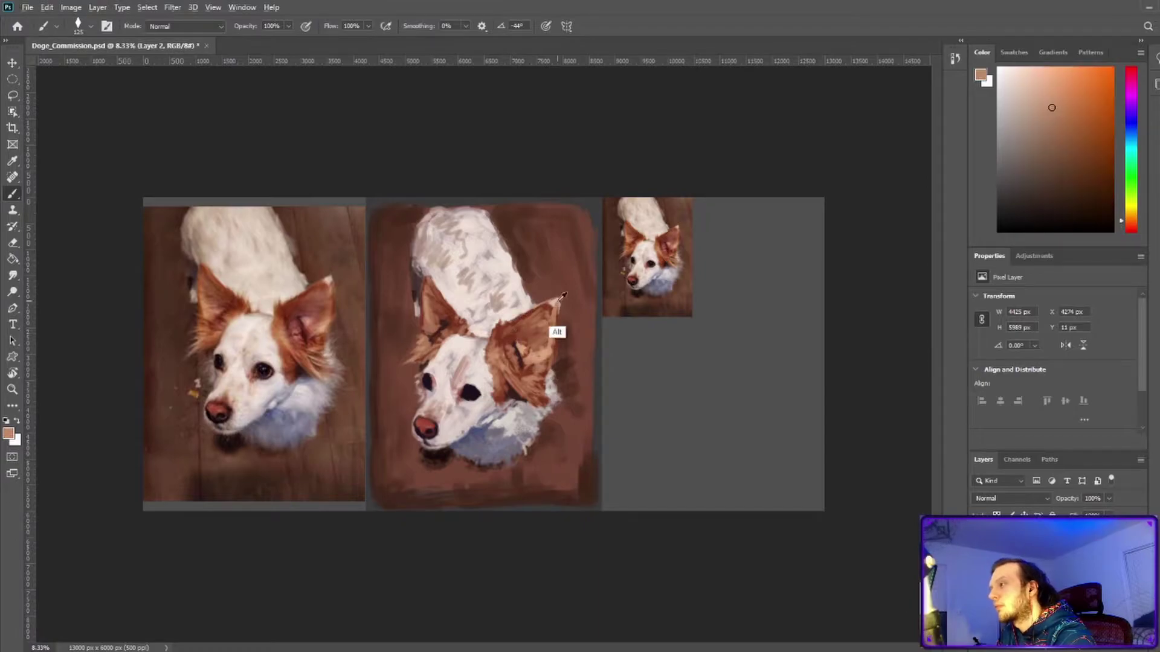
pyautogui.keyDown('alt'); pyautogui.click(510, 335); pyautogui.keyUp('alt')
pyautogui.keyDown('alt'); pyautogui.click(550, 338); pyautogui.keyUp('alt')
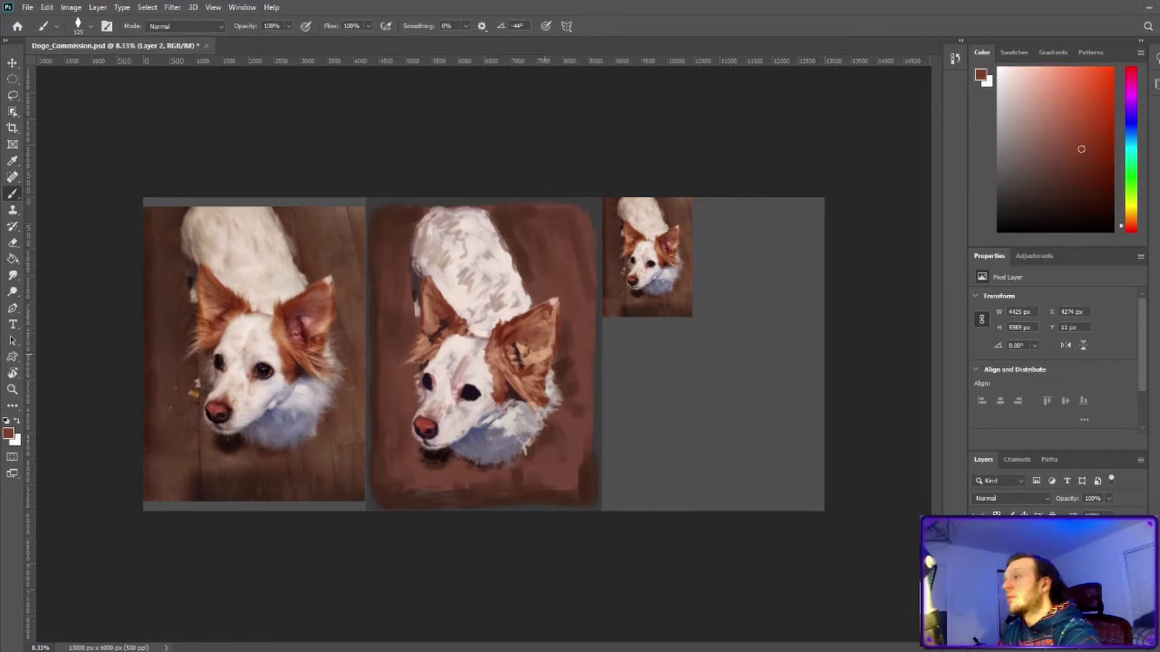
pyautogui.keyDown('alt'); pyautogui.click(557, 334); pyautogui.keyUp('alt')
pyautogui.moveTo(426, 205); pyautogui.dragTo(598, 209)
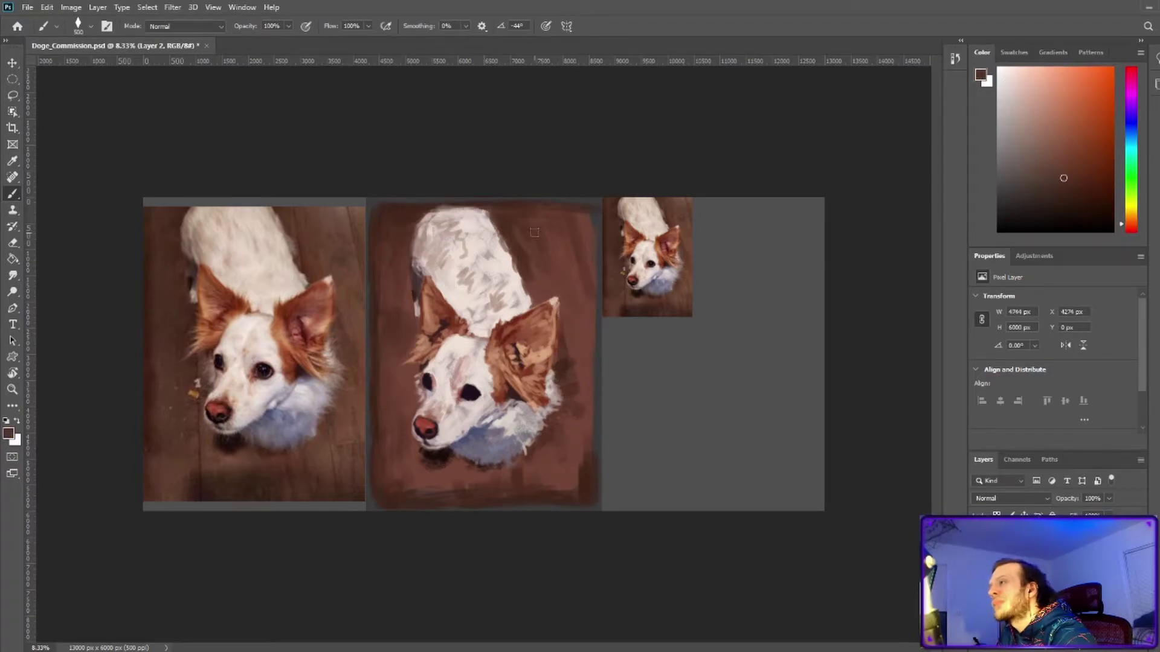
pyautogui.scroll(1, 479, 352)
# Move the reference photo beside the painting, then duplicate and enlarge it.
pyautogui.moveTo(731, 205); pyautogui.dragTo(695, 354)
pyautogui.scroll(1, 637, 414)
pyautogui.hotkey('ctrl', 'j')
pyautogui.click(47, 8)
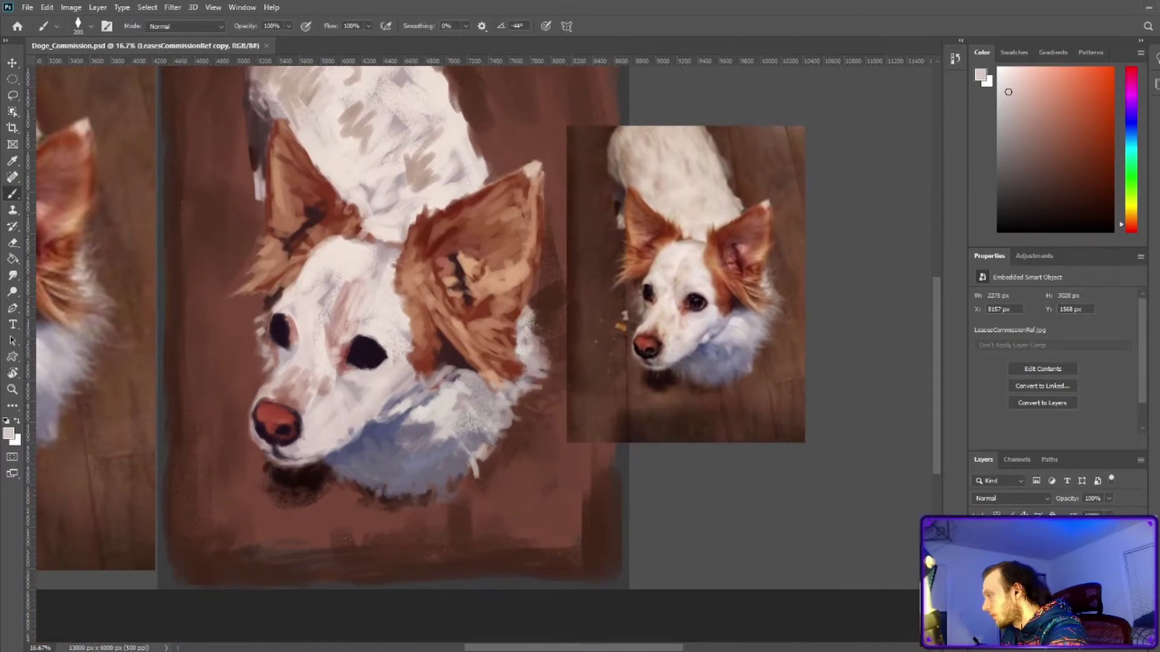
# Return to the portrait layer and sample white, red-brown and light pink face tones.
pyautogui.keyDown('ctrl'); pyautogui.click(279, 443); pyautogui.keyUp('ctrl')
pyautogui.keyDown('alt'); pyautogui.click(279, 443); pyautogui.keyUp('alt')
pyautogui.moveTo(293, 405); pyautogui.dragTo(349, 384)
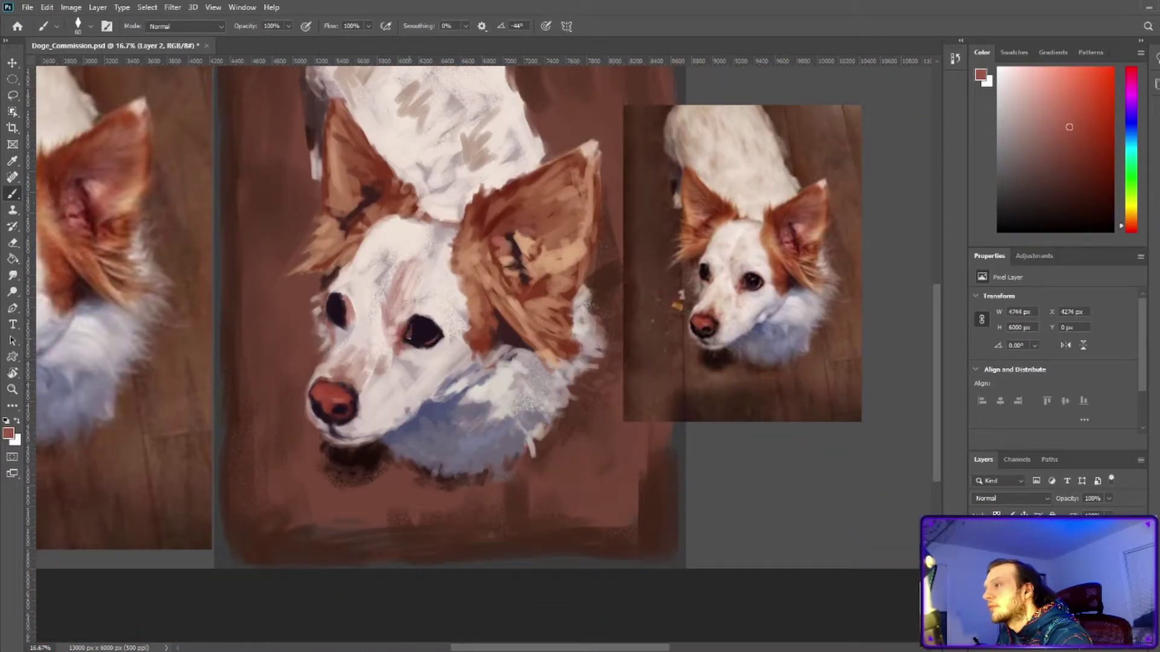
pyautogui.moveTo(413, 342); pyautogui.dragTo(433, 354)
pyautogui.keyDown('alt'); pyautogui.click(349, 311); pyautogui.keyUp('alt')
pyautogui.moveTo(350, 311); pyautogui.dragTo(552, 313)
pyautogui.keyDown('alt'); pyautogui.click(552, 314); pyautogui.keyUp('alt')
pyautogui.keyDown('alt'); pyautogui.click(575, 329); pyautogui.keyUp('alt')
pyautogui.moveTo(562, 366); pyautogui.dragTo(547, 375)
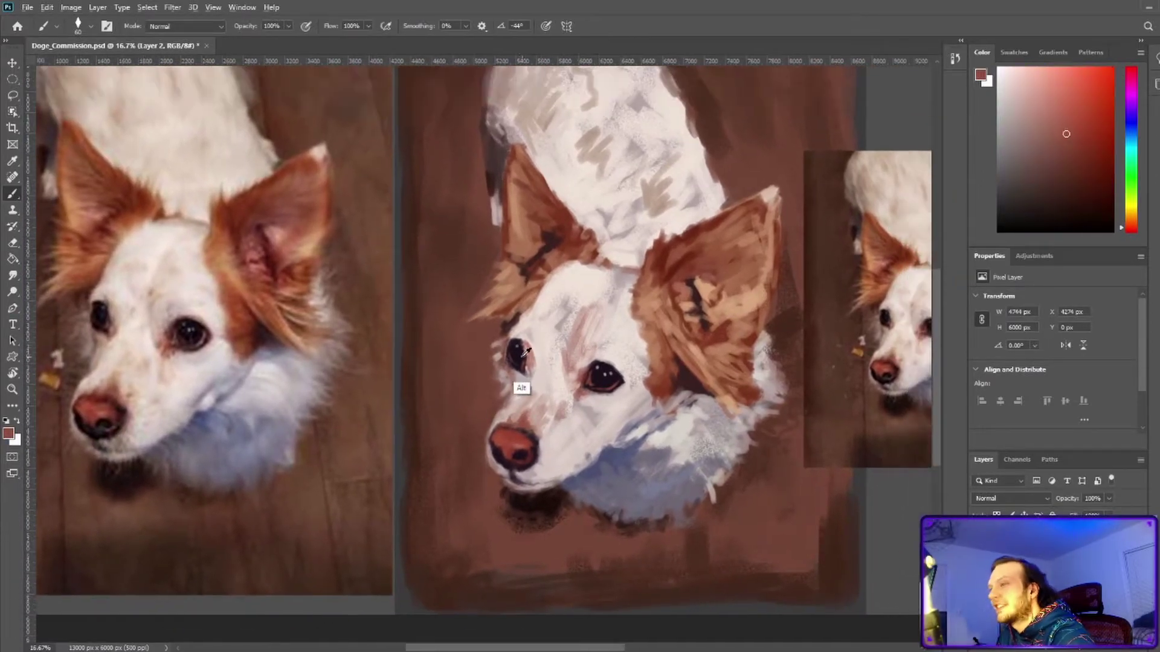
pyautogui.moveTo(582, 326); pyautogui.dragTo(489, 360)
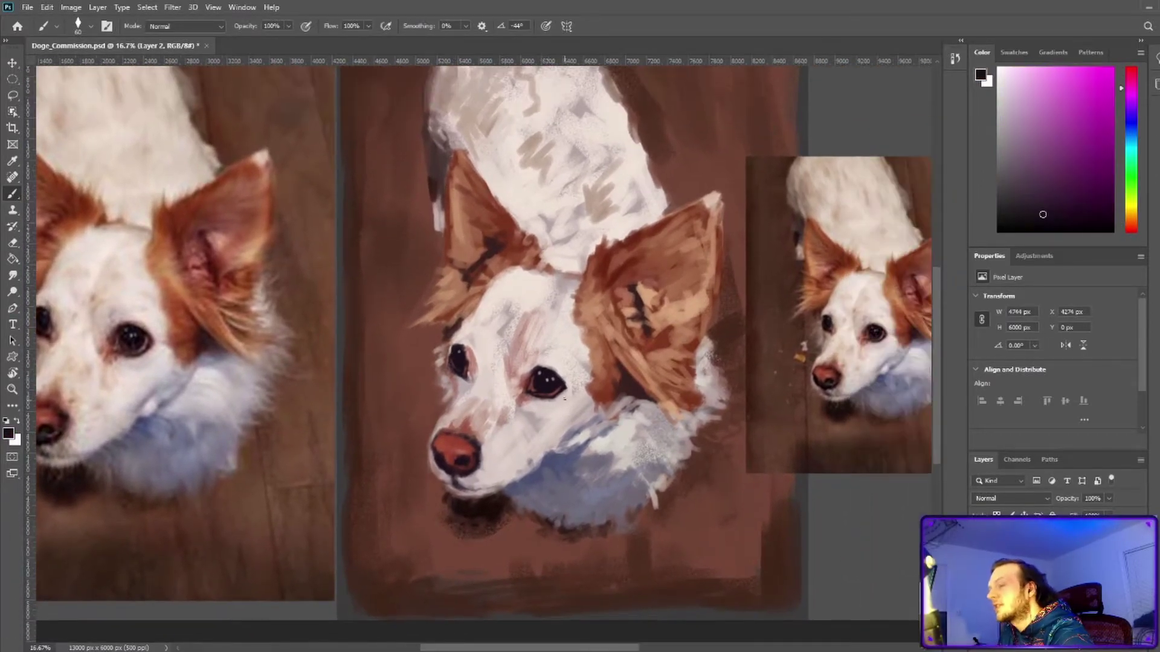
# Pick near-black for the eyes, the red-brown nose colour and pink and tan face tones.
pyautogui.keyDown('alt'); pyautogui.click(447, 353); pyautogui.keyUp('alt')
pyautogui.keyDown('alt'); pyautogui.click(444, 443); pyautogui.keyUp('alt')
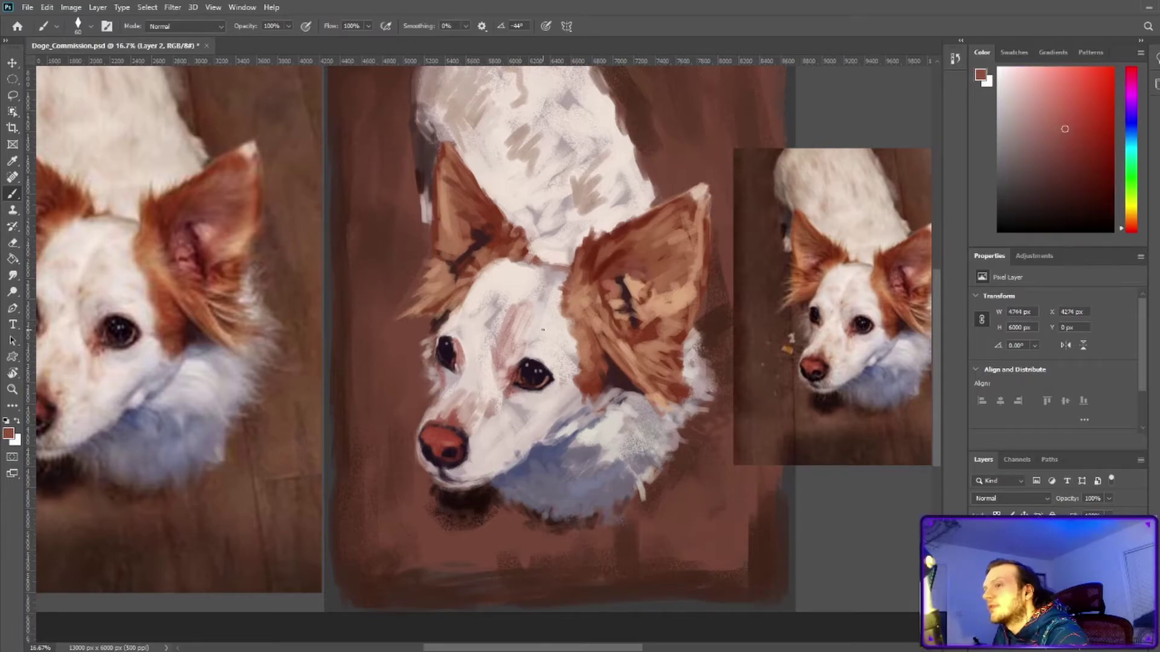
pyautogui.moveTo(444, 442); pyautogui.dragTo(268, 452)
pyautogui.keyDown('alt'); pyautogui.click(362, 419); pyautogui.keyUp('alt')
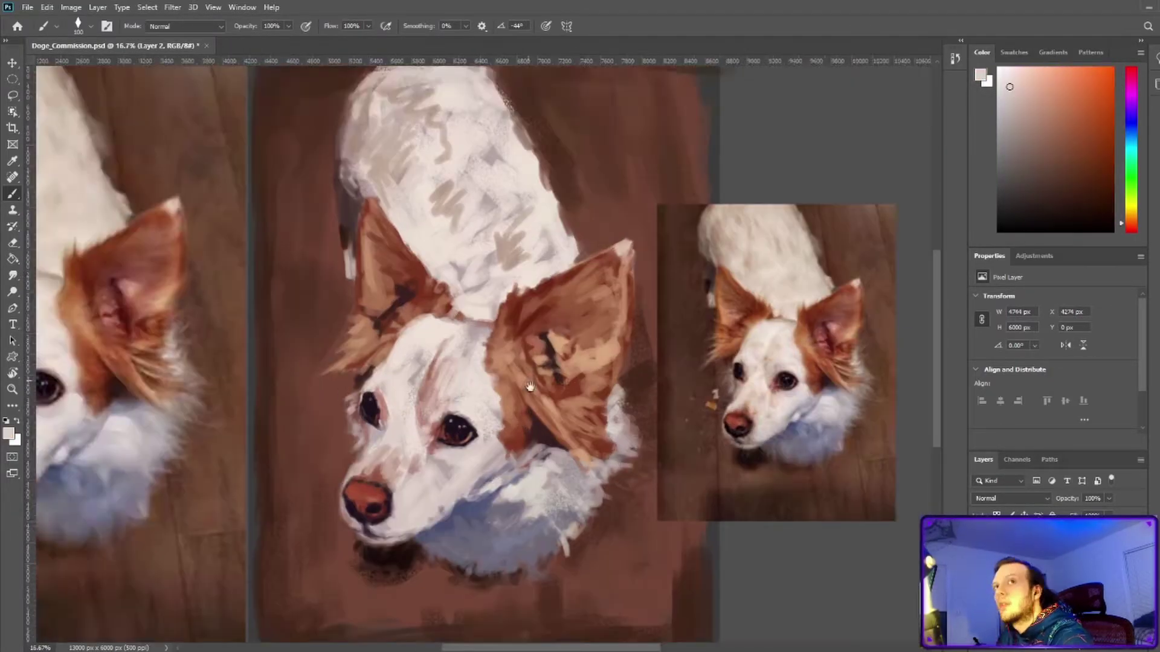
pyautogui.moveTo(328, 273); pyautogui.dragTo(560, 219)
pyautogui.keyDown('alt'); pyautogui.click(482, 394); pyautogui.keyUp('alt')
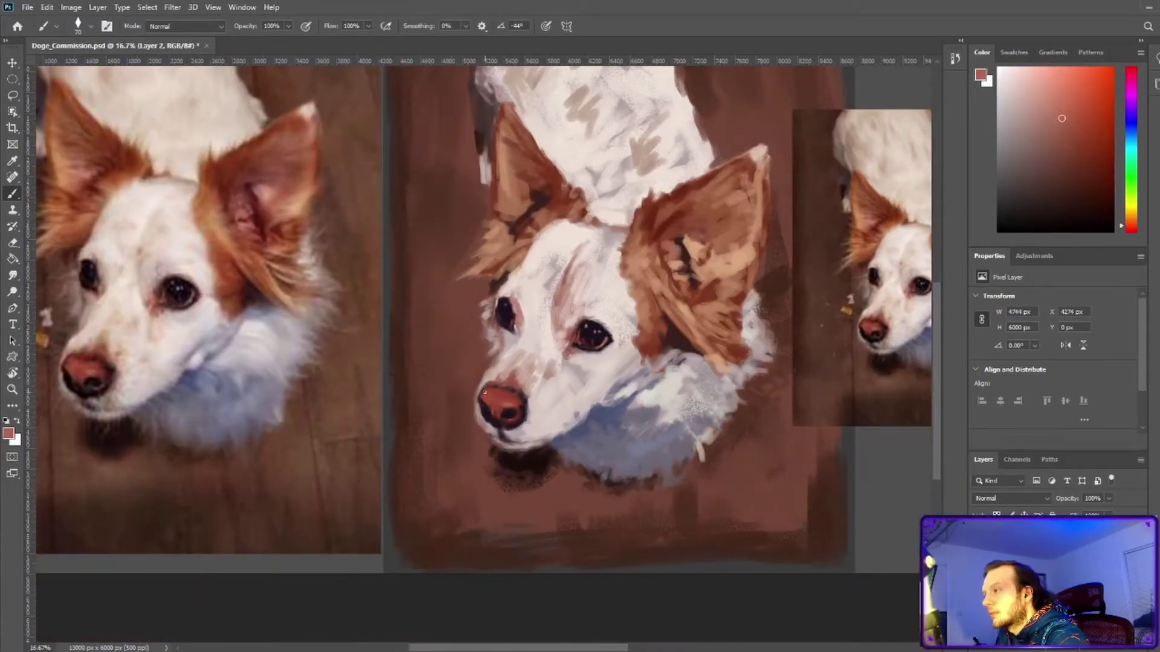
pyautogui.keyDown('alt'); pyautogui.click(521, 419); pyautogui.keyUp('alt')
pyautogui.moveTo(569, 355); pyautogui.dragTo(452, 421)
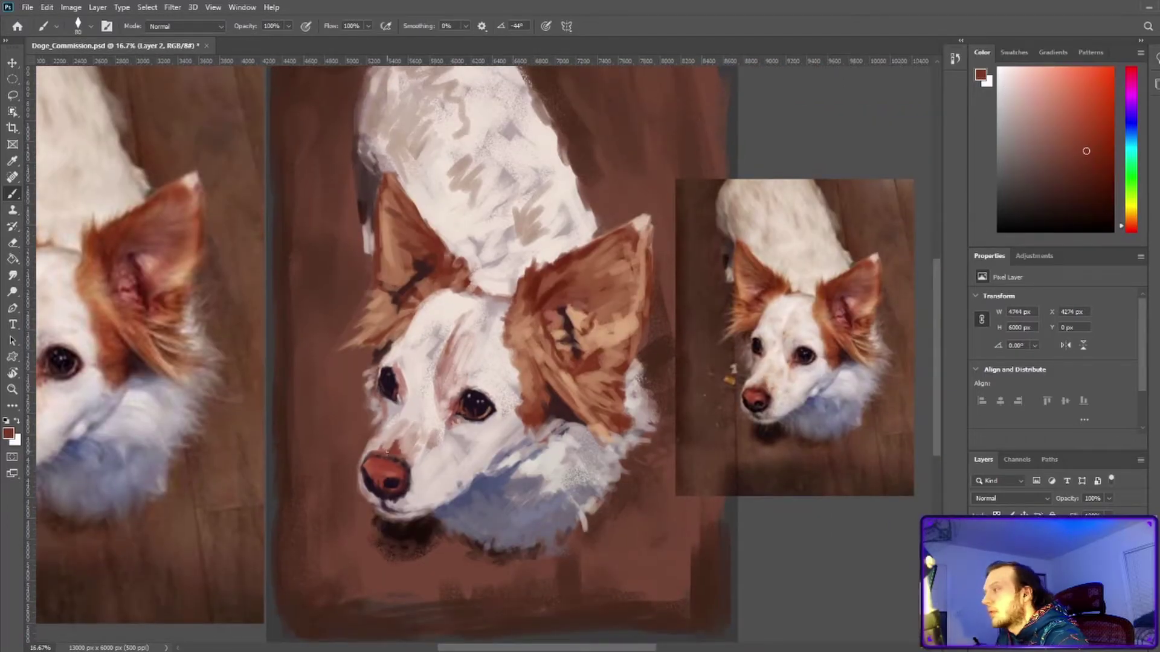
pyautogui.keyDown('alt'); pyautogui.click(459, 341); pyautogui.keyUp('alt')
pyautogui.keyDown('alt'); pyautogui.scroll(-1, 459, 341); pyautogui.keyUp('alt')
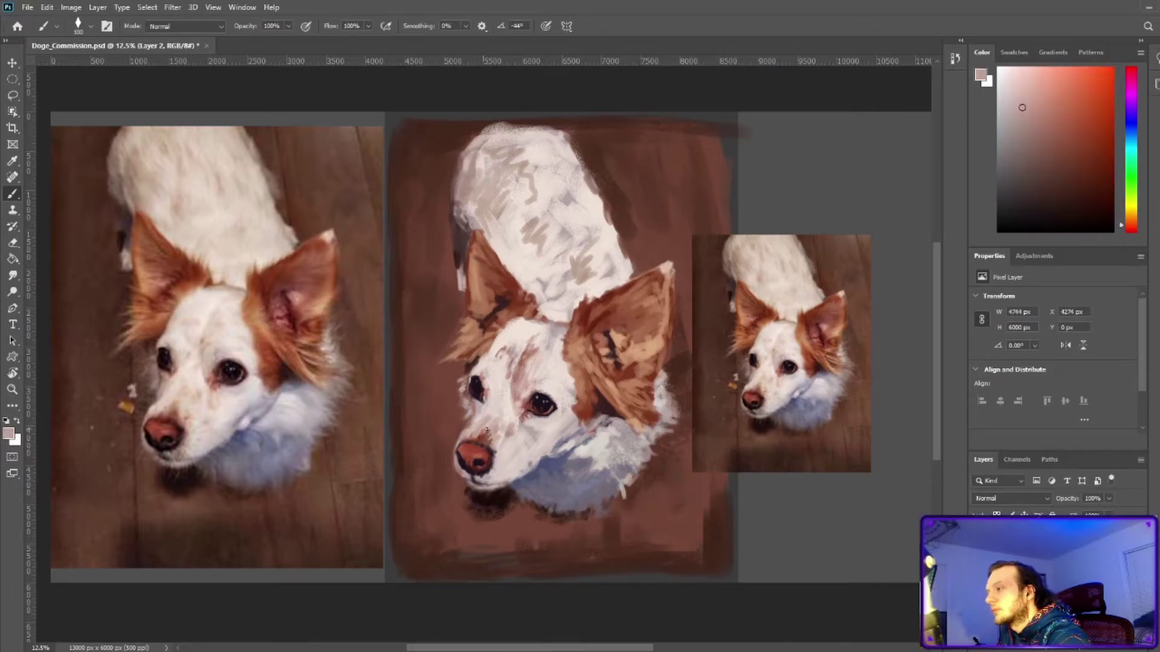
# Eyedrop mauve, red-brown and tan from the head, then paint light pinkish-white strokes over the back.
pyautogui.keyDown('alt'); pyautogui.click(479, 417); pyautogui.keyUp('alt')
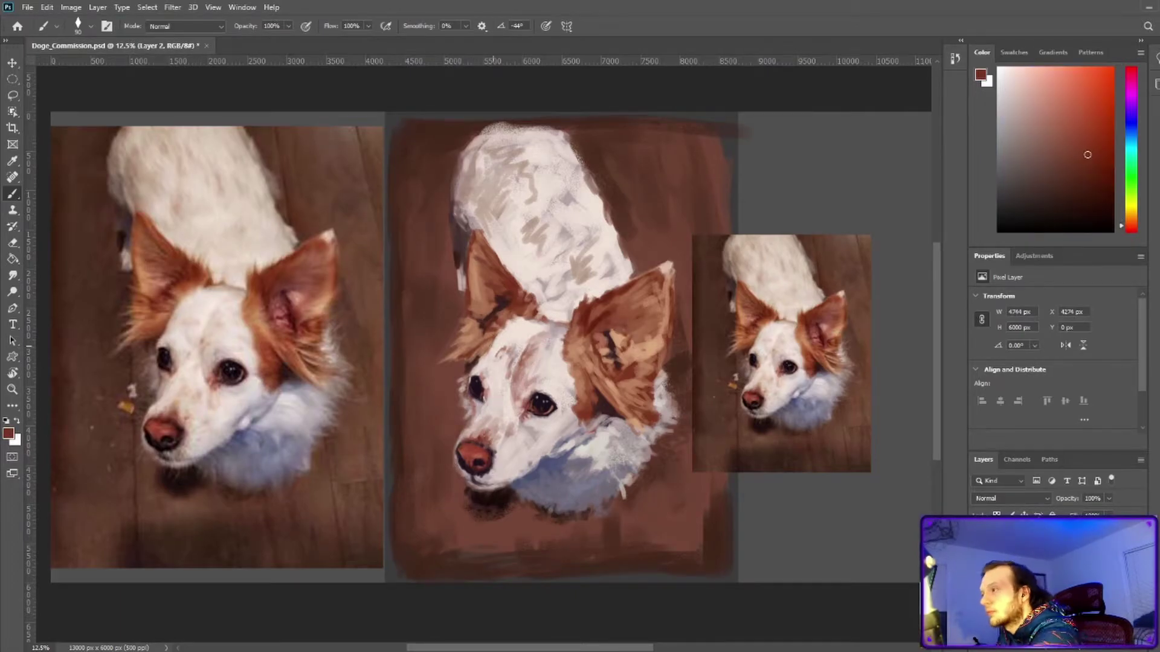
pyautogui.moveTo(592, 312); pyautogui.dragTo(531, 314)
pyautogui.keyDown('alt'); pyautogui.click(531, 314); pyautogui.keyUp('alt')
pyautogui.keyDown('alt'); pyautogui.click(82, 257); pyautogui.keyUp('alt')
pyautogui.keyDown('alt'); pyautogui.click(431, 329); pyautogui.keyUp('alt')
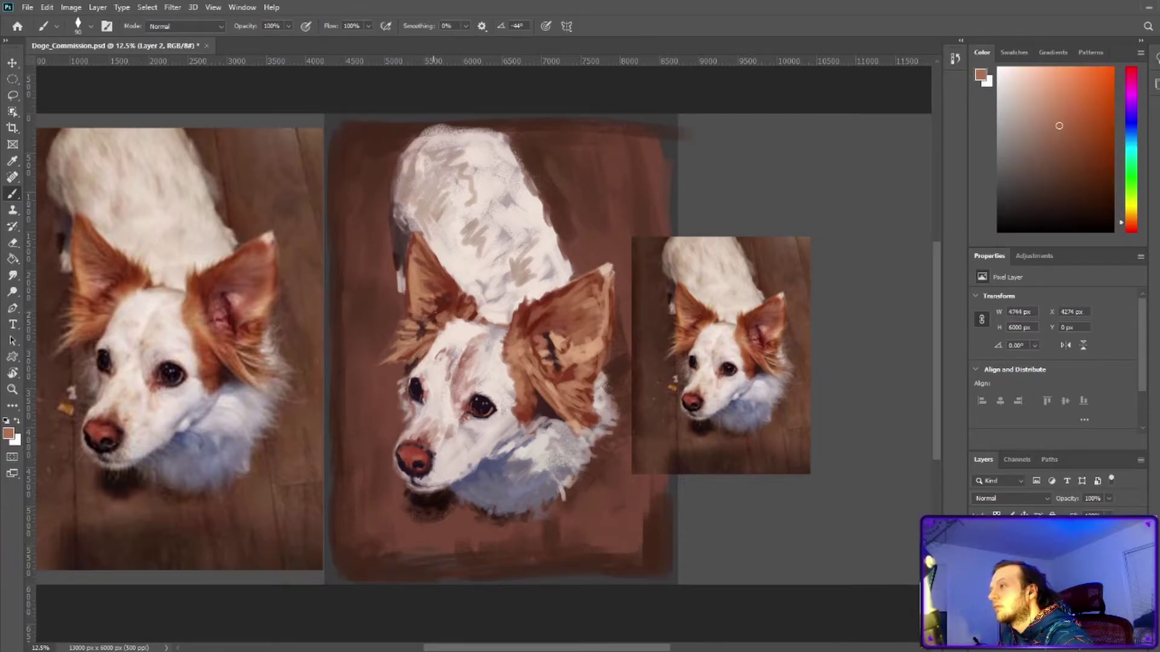
pyautogui.keyDown('alt'); pyautogui.click(511, 353); pyautogui.keyUp('alt')
pyautogui.keyDown('alt'); pyautogui.click(560, 308); pyautogui.keyUp('alt')
pyautogui.moveTo(508, 200); pyautogui.dragTo(492, 306)
# Sample muted and lighter pinks, red-brown, off-white, orange-brown and darker brown from the painting.
pyautogui.keyDown('alt'); pyautogui.click(441, 372); pyautogui.keyUp('alt')
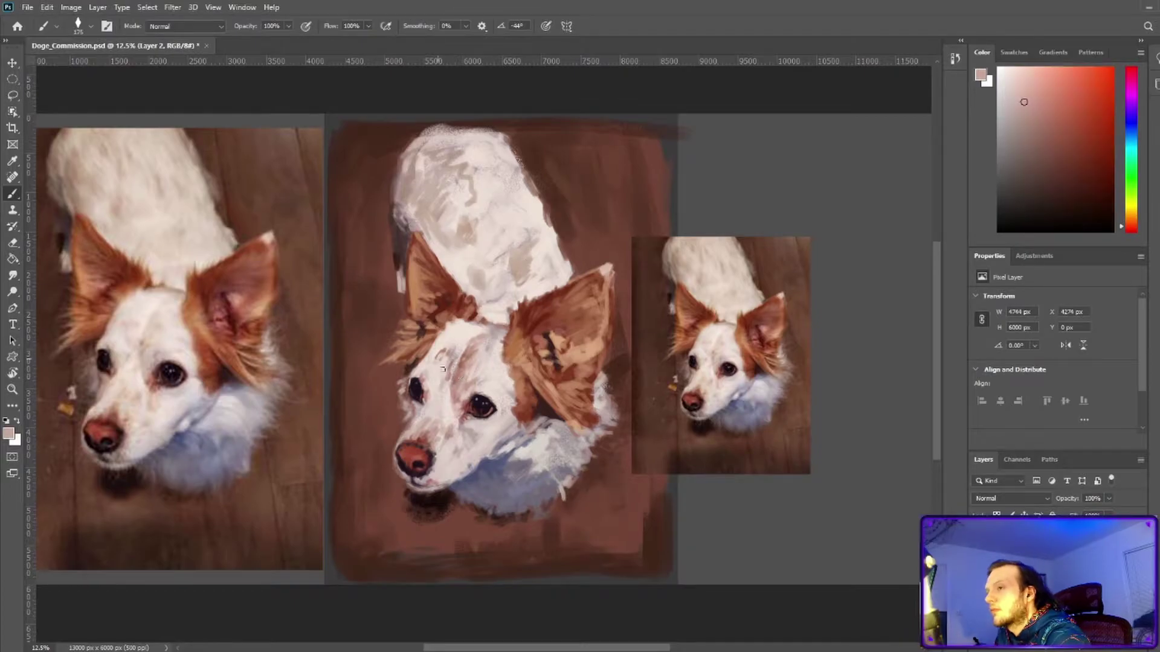
pyautogui.keyDown('alt'); pyautogui.click(495, 338); pyautogui.keyUp('alt')
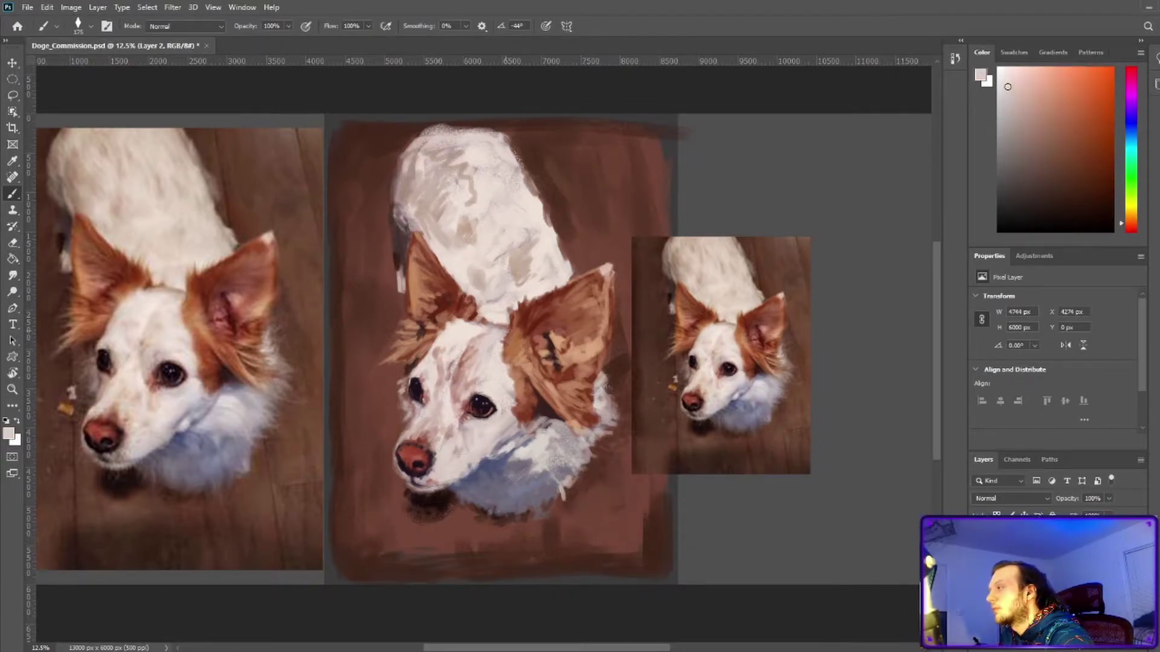
pyautogui.keyDown('alt'); pyautogui.click(486, 323); pyautogui.keyUp('alt')
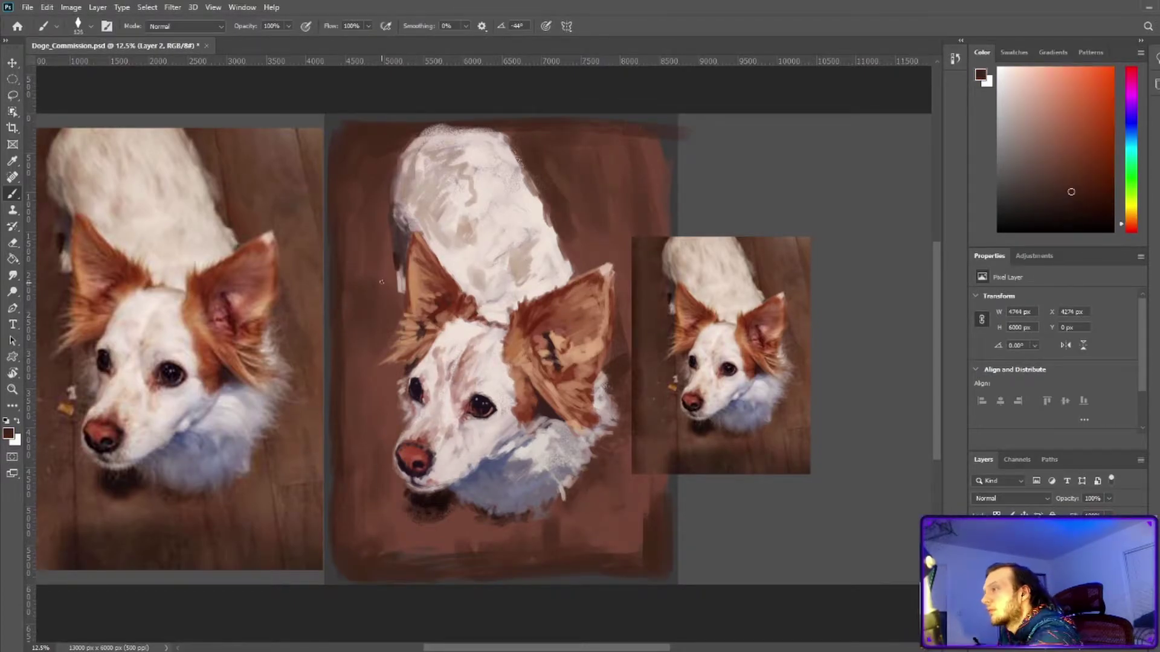
pyautogui.keyDown('alt'); pyautogui.click(489, 181); pyautogui.keyUp('alt')
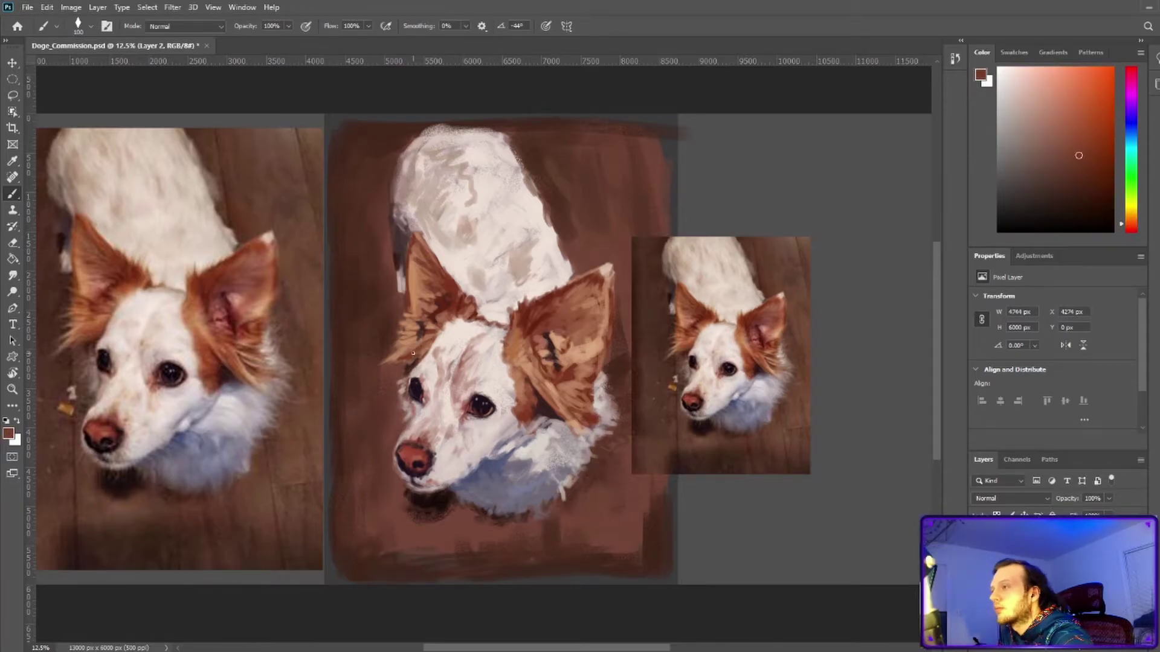
pyautogui.keyDown('alt'); pyautogui.click(406, 315); pyautogui.keyUp('alt')
pyautogui.keyDown('alt'); pyautogui.click(421, 326); pyautogui.keyUp('alt')
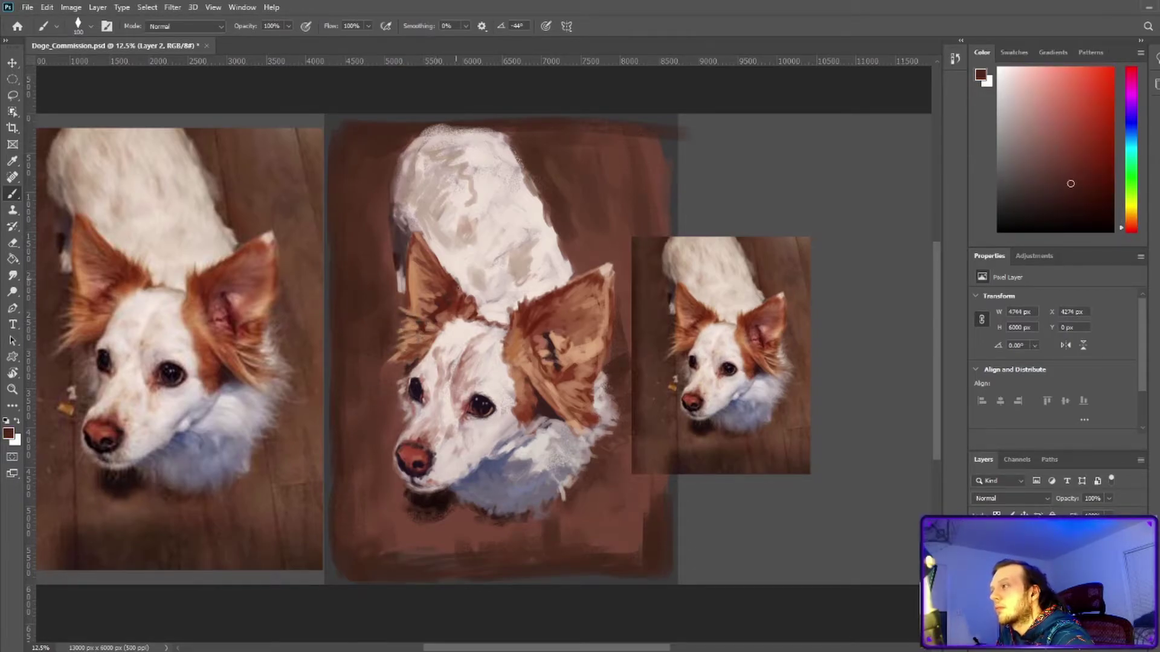
# Sample several tones from the painting, settling on a dark red-brown and then a brown.
pyautogui.keyDown('alt'); pyautogui.click(250, 317); pyautogui.keyUp('alt')
pyautogui.keyDown('alt'); pyautogui.click(559, 359); pyautogui.keyUp('alt')
pyautogui.keyDown('alt'); pyautogui.click(583, 332); pyautogui.keyUp('alt')
pyautogui.keyDown('alt'); pyautogui.click(513, 376); pyautogui.keyUp('alt')
pyautogui.keyDown('alt'); pyautogui.click(525, 446); pyautogui.keyUp('alt')
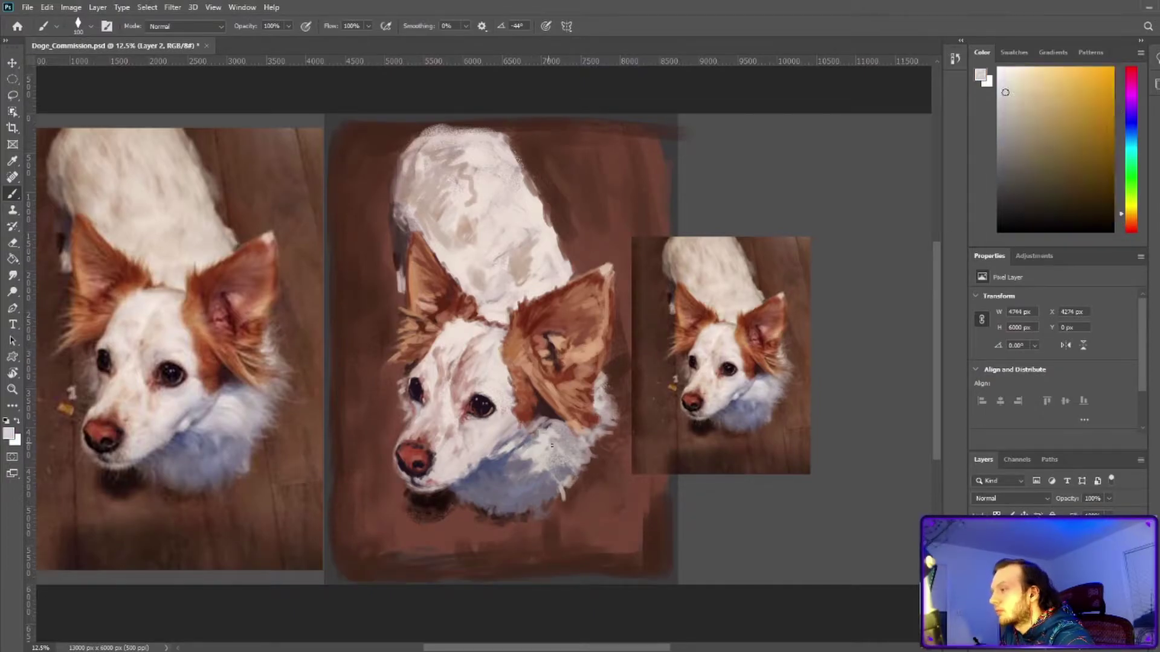
pyautogui.keyDown('alt'); pyautogui.click(482, 463); pyautogui.keyUp('alt')
pyautogui.keyDown('alt'); pyautogui.click(480, 521); pyautogui.keyUp('alt')
pyautogui.keyDown('alt'); pyautogui.click(406, 469); pyautogui.keyUp('alt')
# Zoom in to pick a red-brown, then zoom back out and pick near-white fur colour.
pyautogui.hotkey('ctrl', '+')
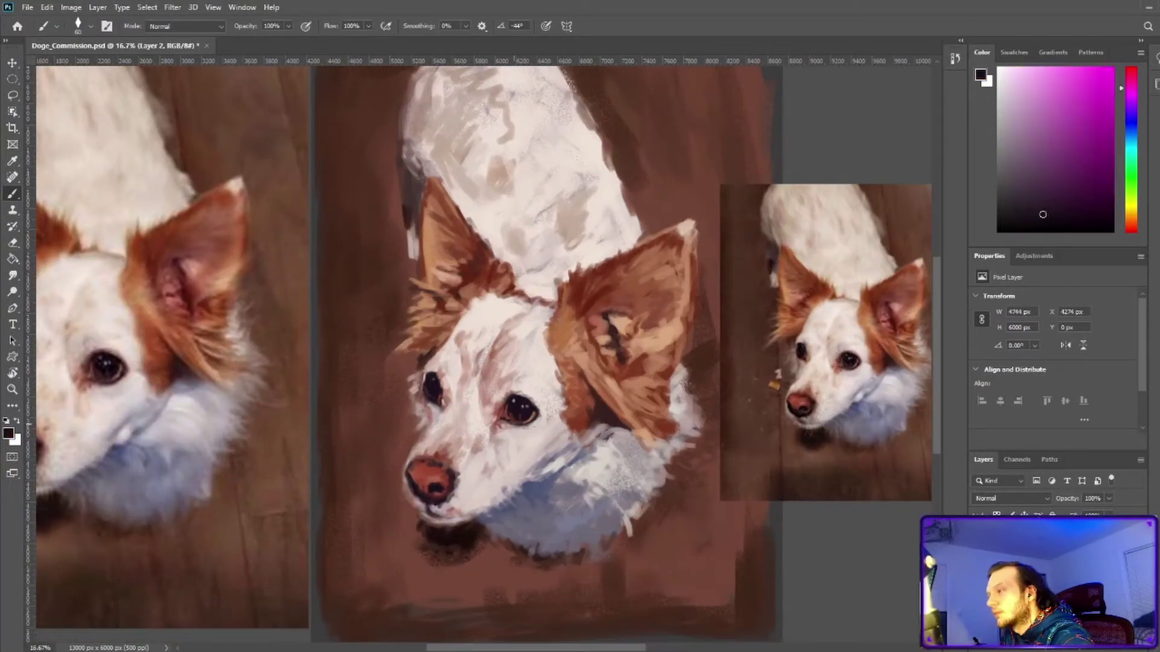
pyautogui.keyDown('alt'); pyautogui.click(112, 370); pyautogui.keyUp('alt')
pyautogui.keyDown('alt'); pyautogui.click(533, 414); pyautogui.keyUp('alt')
pyautogui.hotkey('ctrl', '-')
pyautogui.keyDown('alt'); pyautogui.click(446, 400); pyautogui.keyUp('alt')
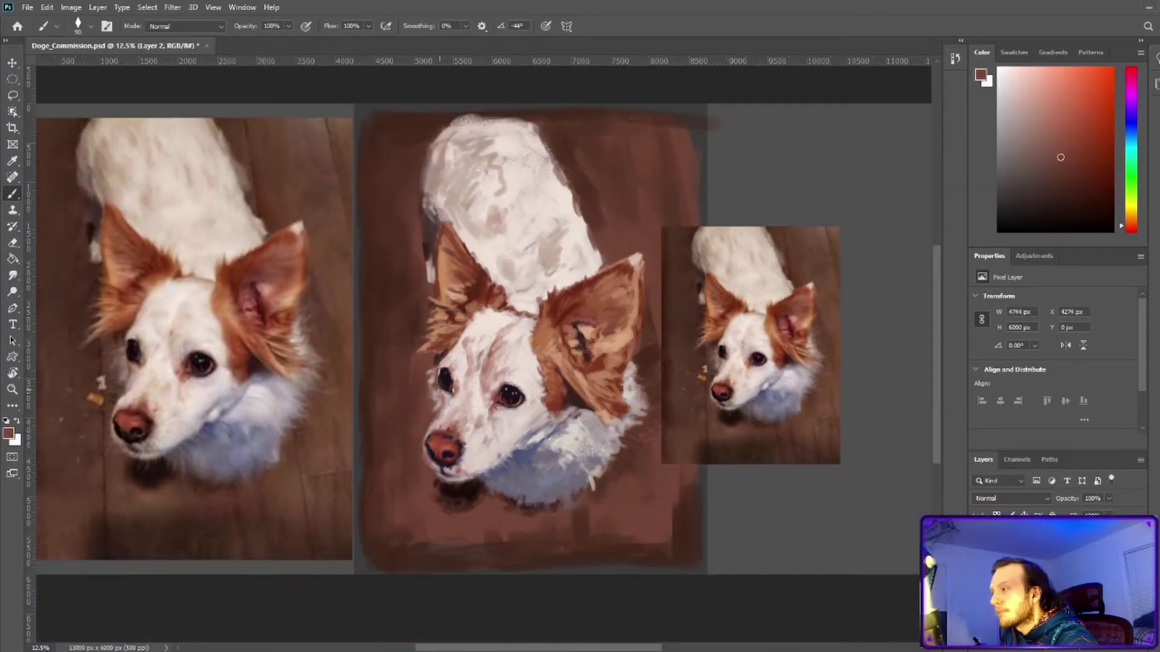
pyautogui.keyDown('alt'); pyautogui.click(493, 316); pyautogui.keyUp('alt')
# Sample red-browns, a near-white for the coat and a light tan from the painting.
pyautogui.keyDown('alt'); pyautogui.click(535, 315); pyautogui.keyUp('alt')
pyautogui.keyDown('alt'); pyautogui.click(473, 336); pyautogui.keyUp('alt')
pyautogui.keyDown('alt'); pyautogui.click(584, 330); pyautogui.keyUp('alt')
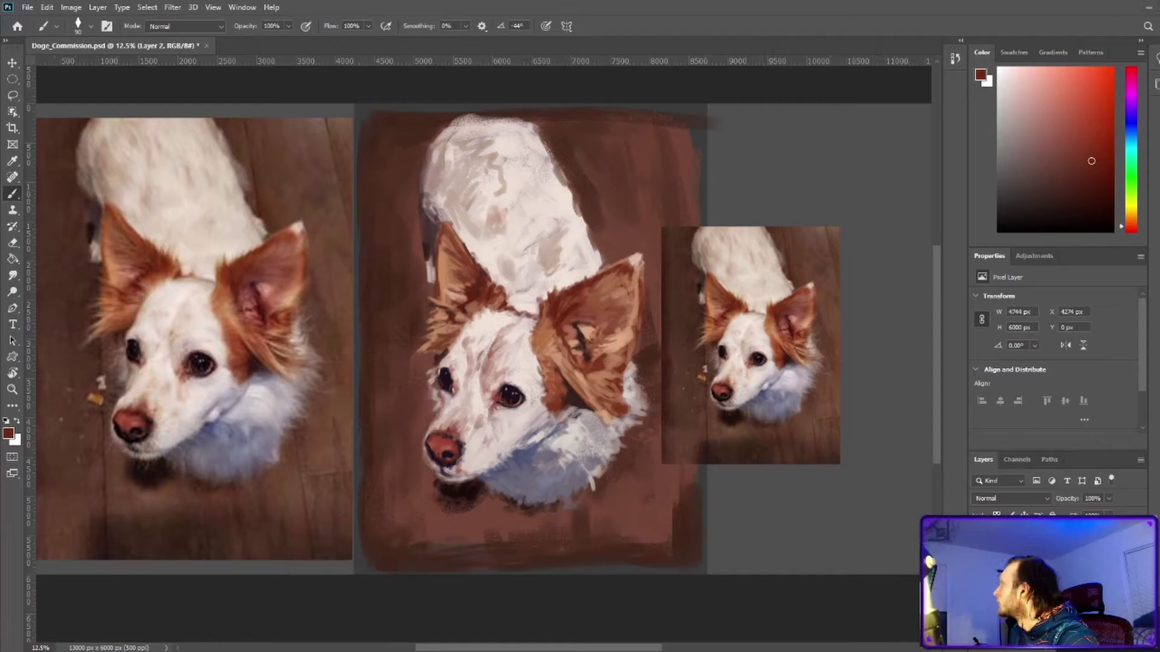
pyautogui.keyDown('alt'); pyautogui.click(565, 294); pyautogui.keyUp('alt')
pyautogui.moveTo(424, 354); pyautogui.dragTo(454, 322)
pyautogui.keyDown('alt'); pyautogui.click(454, 322); pyautogui.keyUp('alt')
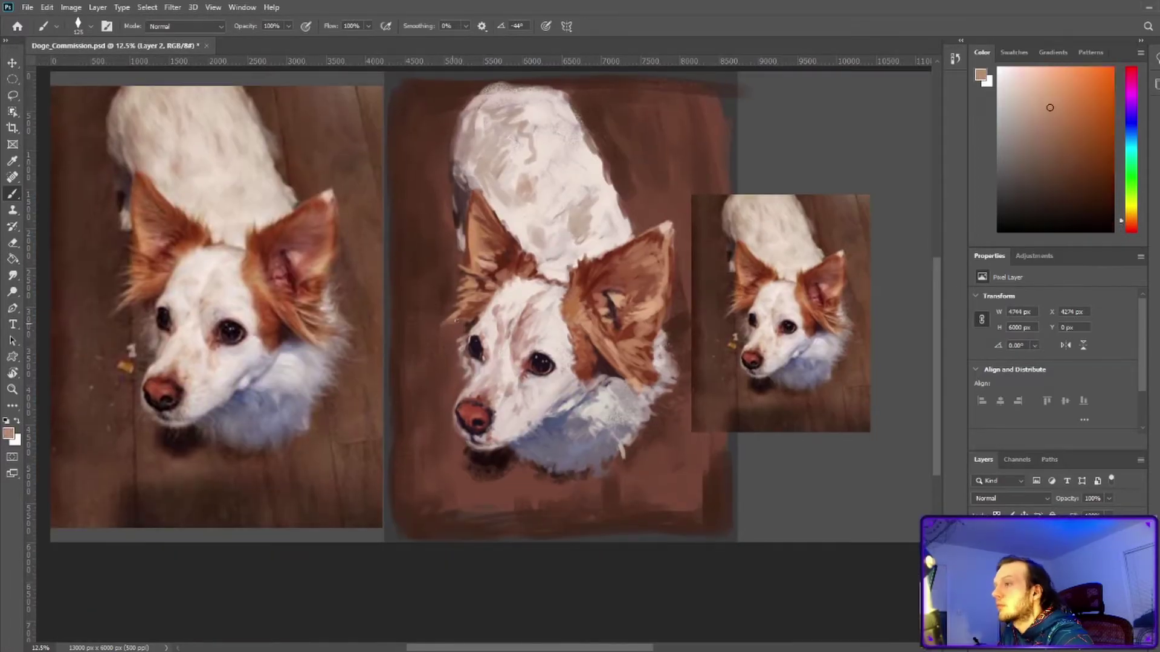
# Sample greyish pink, orange and redder ear browns, light grey and dark red-brown for the ears.
pyautogui.keyDown('alt'); pyautogui.click(553, 404); pyautogui.keyUp('alt')
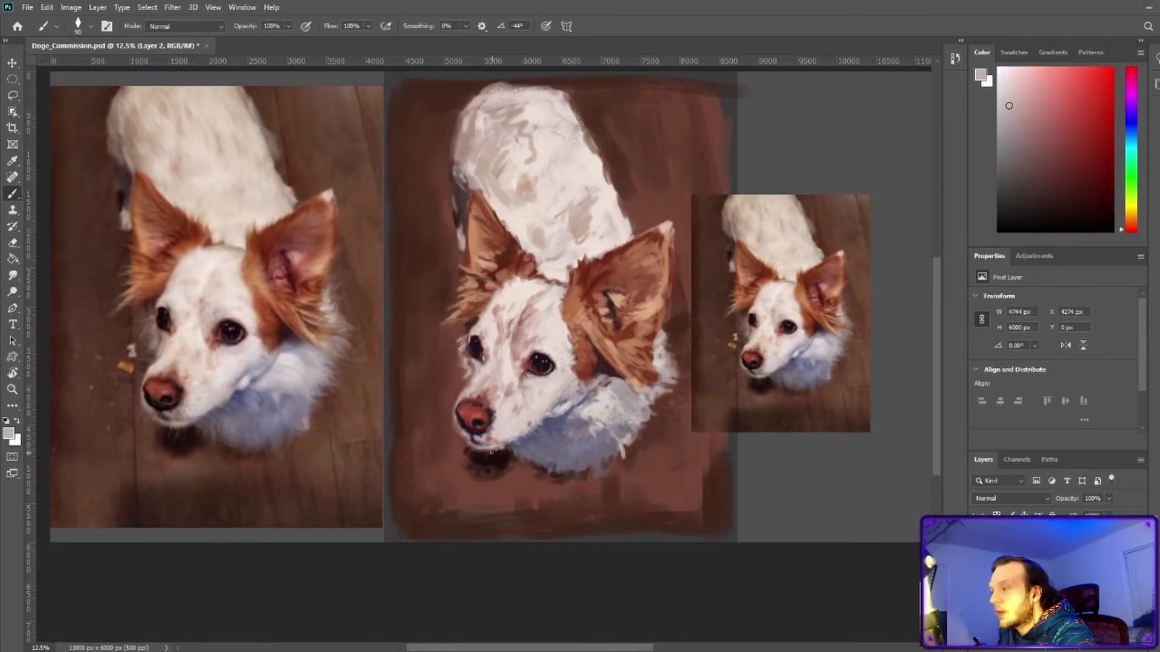
pyautogui.keyDown('alt'); pyautogui.click(606, 364); pyautogui.keyUp('alt')
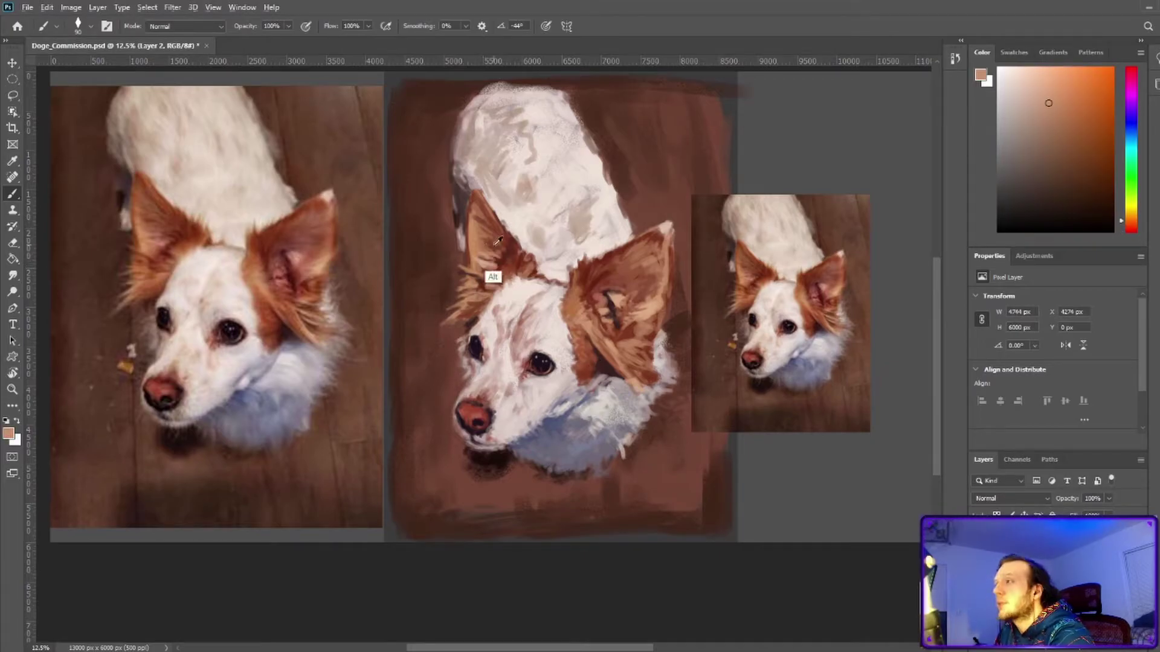
pyautogui.keyDown('alt'); pyautogui.click(591, 415); pyautogui.keyUp('alt')
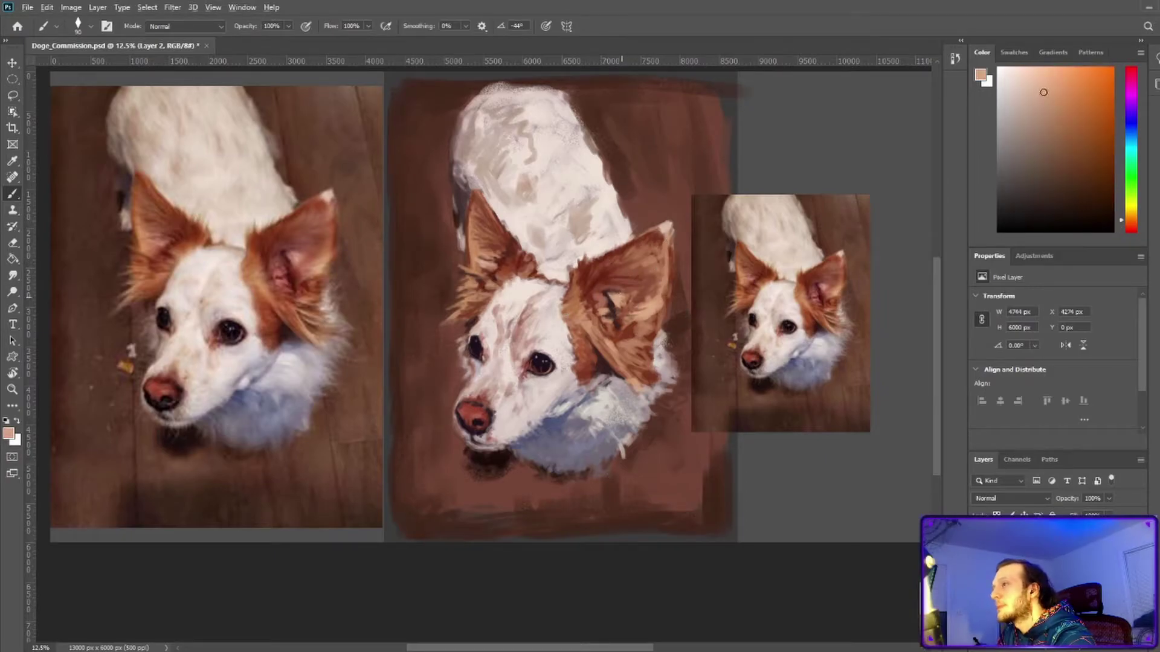
pyautogui.keyDown('alt'); pyautogui.click(566, 416); pyautogui.keyUp('alt')
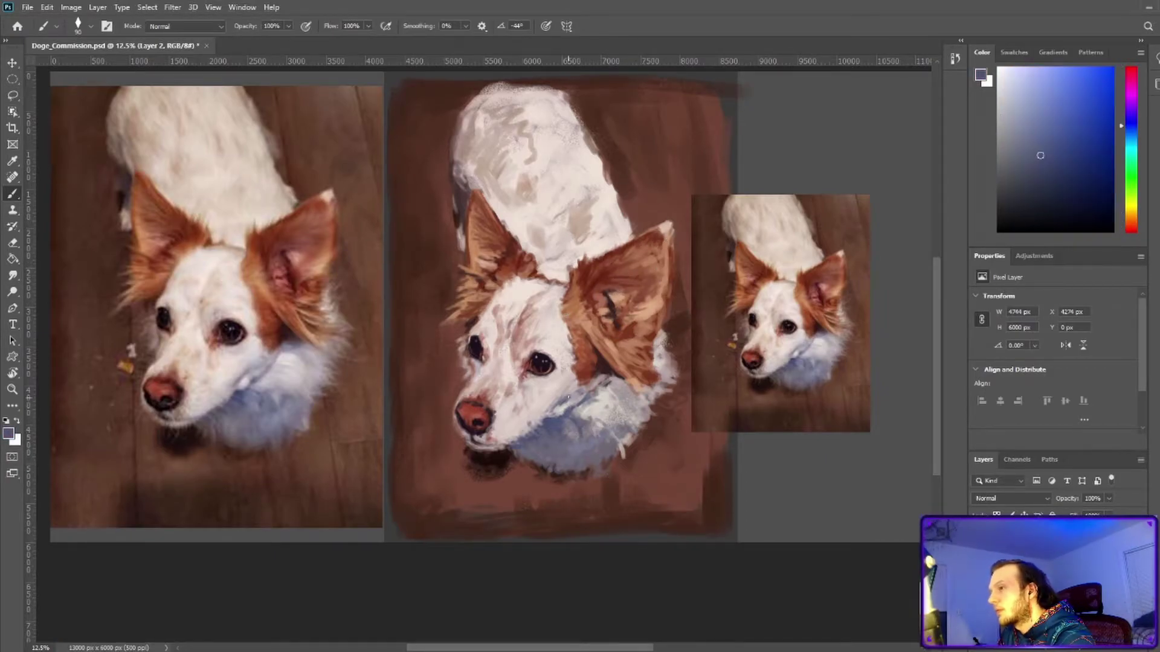
pyautogui.keyDown('alt'); pyautogui.click(589, 362); pyautogui.keyUp('alt')
pyautogui.keyDown('alt'); pyautogui.click(659, 341); pyautogui.keyUp('alt')
pyautogui.keyDown('alt'); pyautogui.click(616, 326); pyautogui.keyUp('alt')
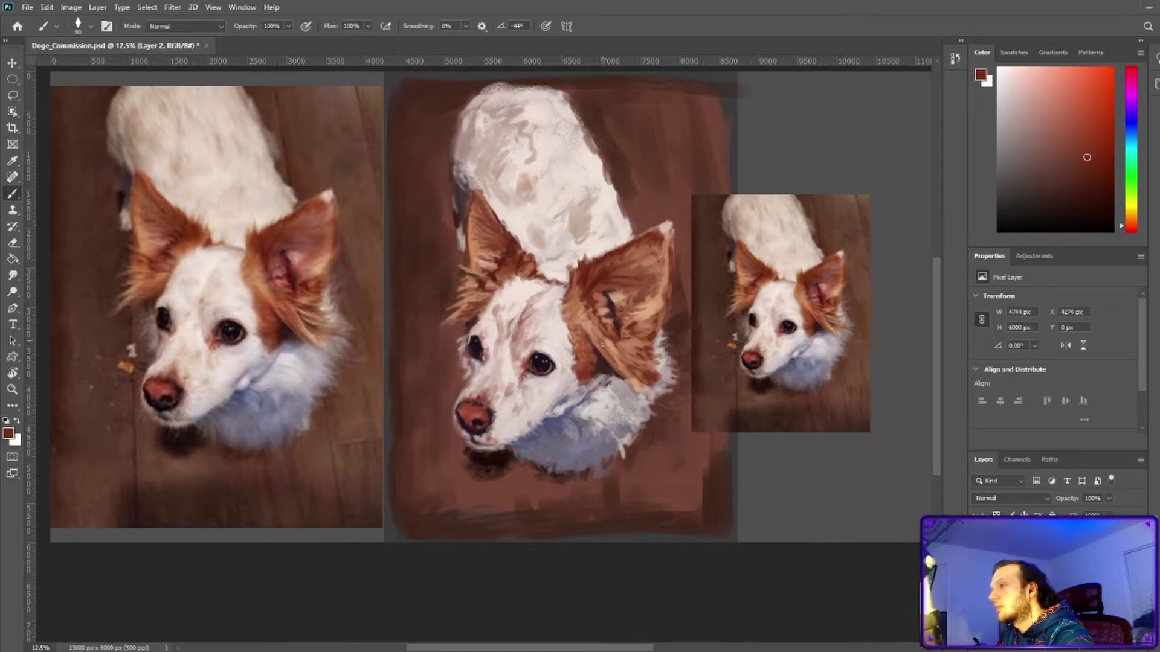
# Sample a redder eye tone, pinkish white, dark red-brown, light peach and muted pink-brown.
pyautogui.keyDown('alt'); pyautogui.click(537, 354); pyautogui.keyUp('alt')
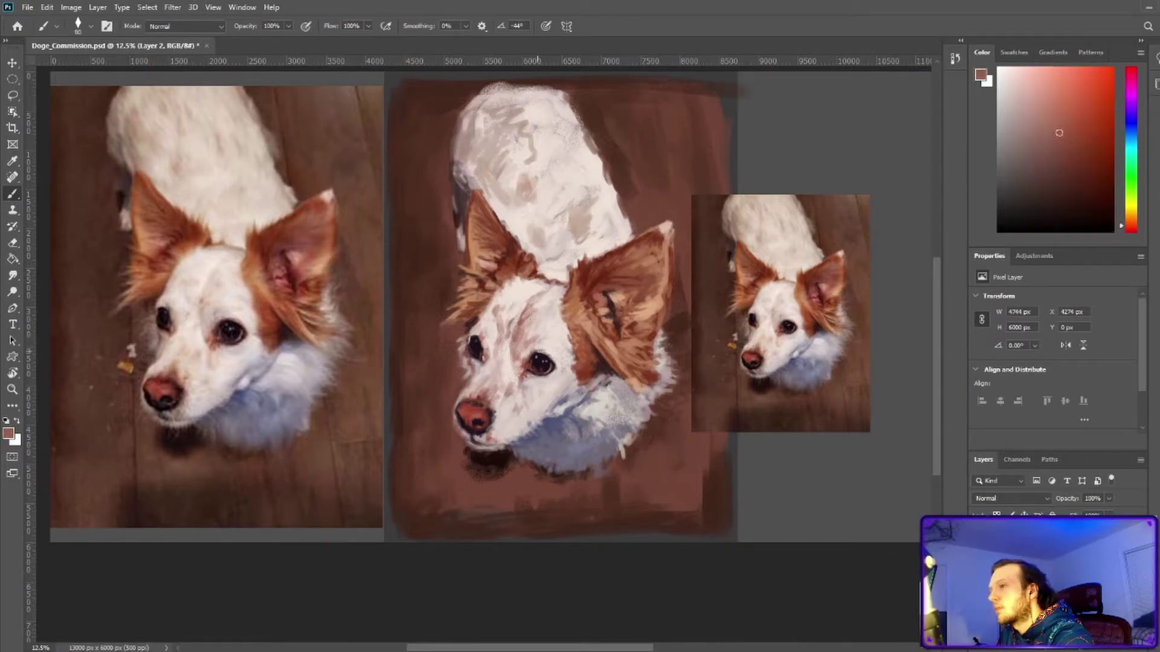
pyautogui.keyDown('alt'); pyautogui.click(526, 369); pyautogui.keyUp('alt')
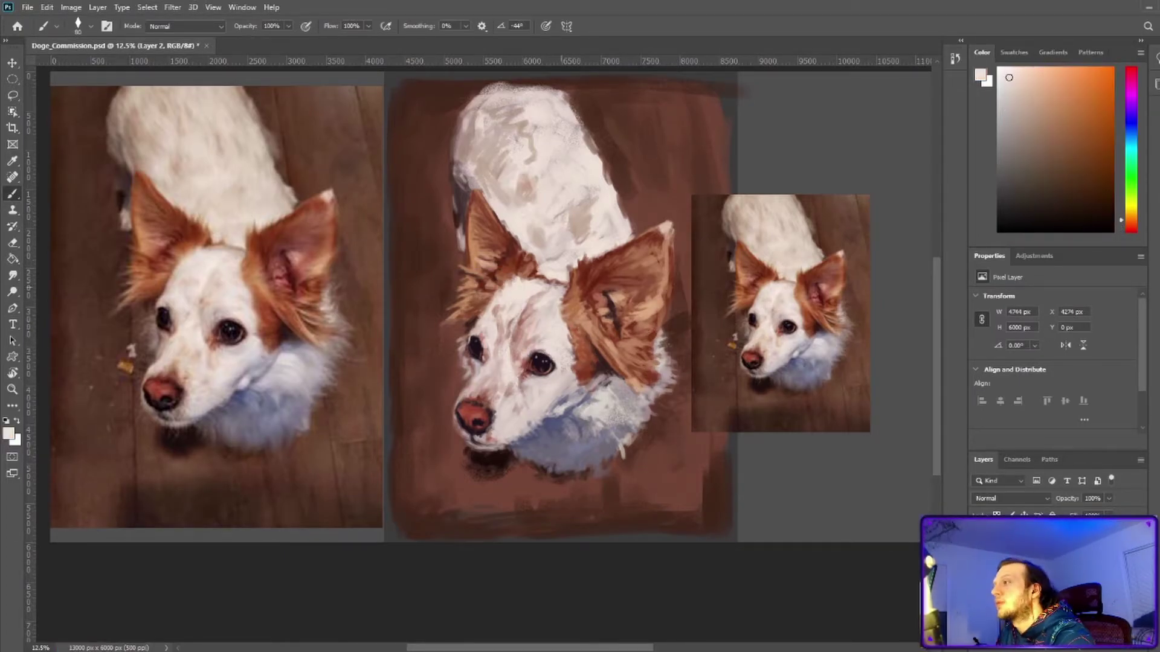
pyautogui.keyDown('alt'); pyautogui.click(581, 342); pyautogui.keyUp('alt')
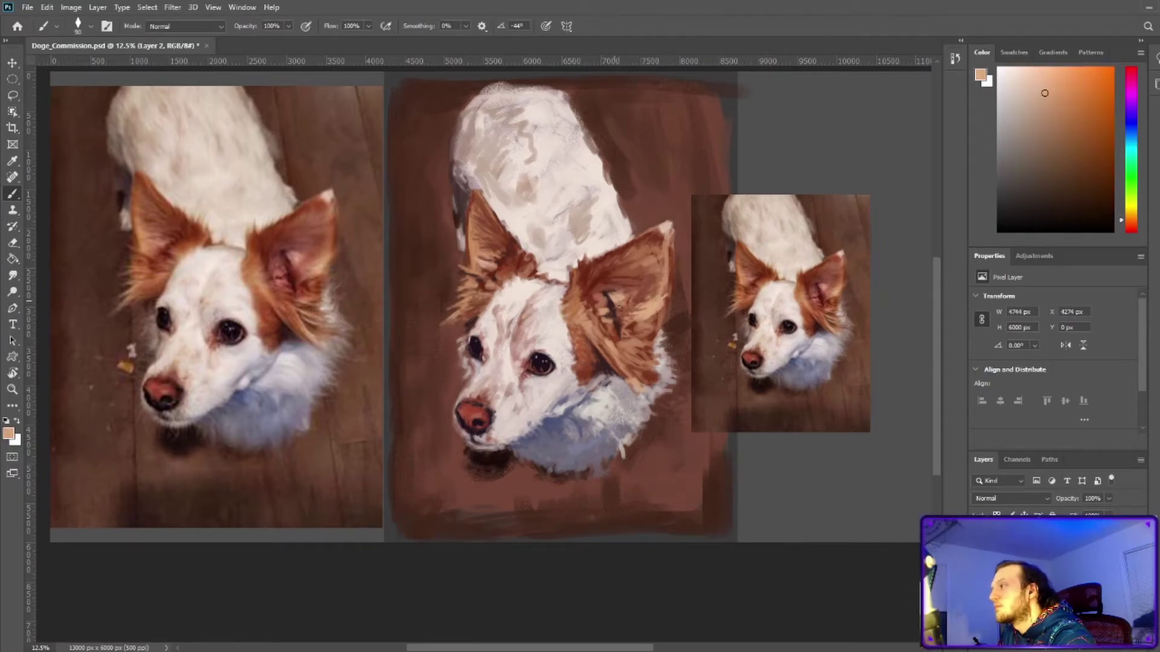
pyautogui.keyDown('alt'); pyautogui.click(632, 327); pyautogui.keyUp('alt')
pyautogui.keyDown('alt'); pyautogui.click(612, 347); pyautogui.keyUp('alt')
pyautogui.keyDown('alt'); pyautogui.click(614, 414); pyautogui.keyUp('alt')
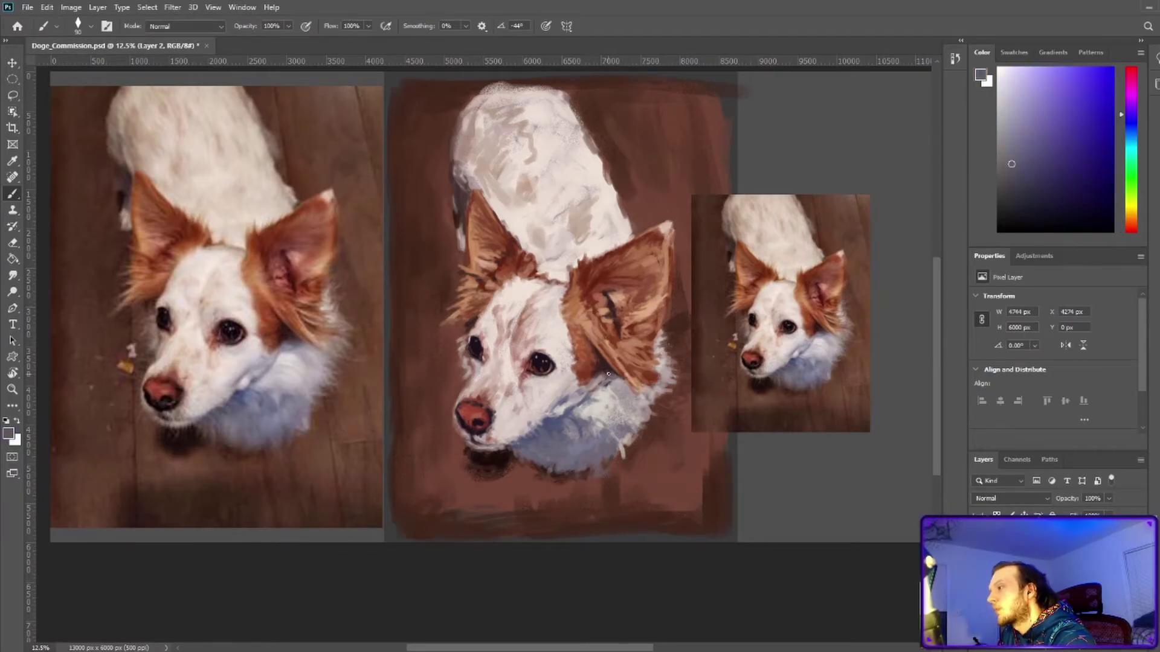
pyautogui.keyDown('alt'); pyautogui.click(622, 365); pyautogui.keyUp('alt')
pyautogui.keyDown('alt'); pyautogui.click(607, 329); pyautogui.keyUp('alt')
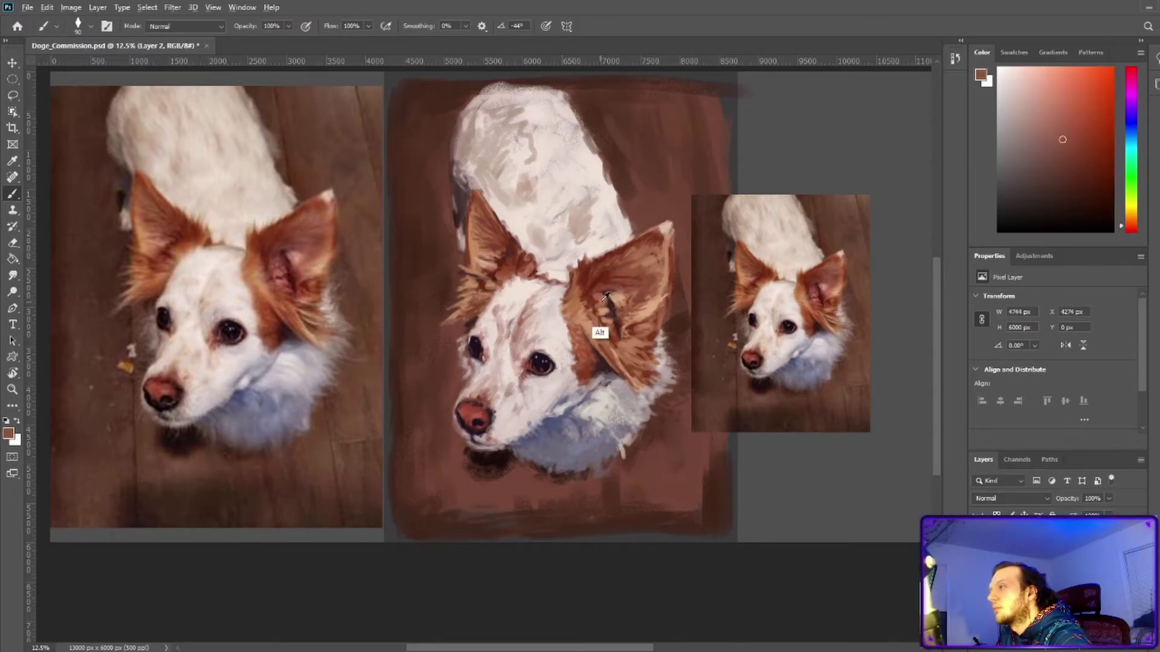
# Sample pink-brown, light beige, blue-purple chest shadow and near-black red from the painting.
pyautogui.keyDown('alt'); pyautogui.click(616, 310); pyautogui.keyUp('alt')
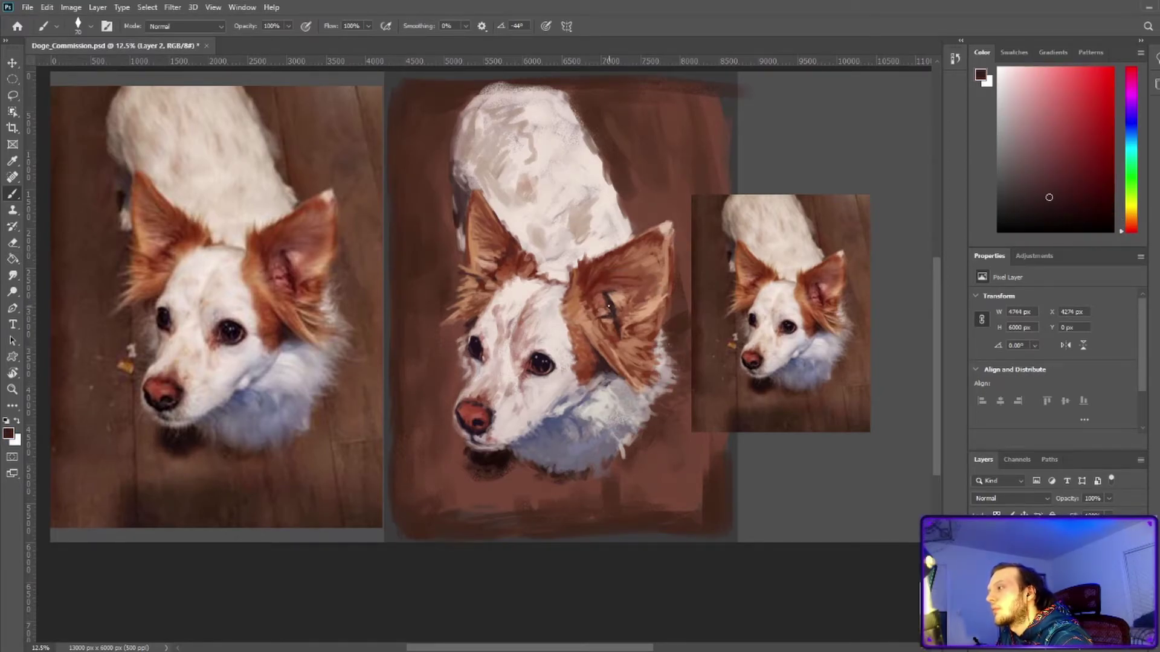
pyautogui.keyDown('alt'); pyautogui.click(595, 305); pyautogui.keyUp('alt')
pyautogui.keyDown('alt'); pyautogui.click(613, 299); pyautogui.keyUp('alt')
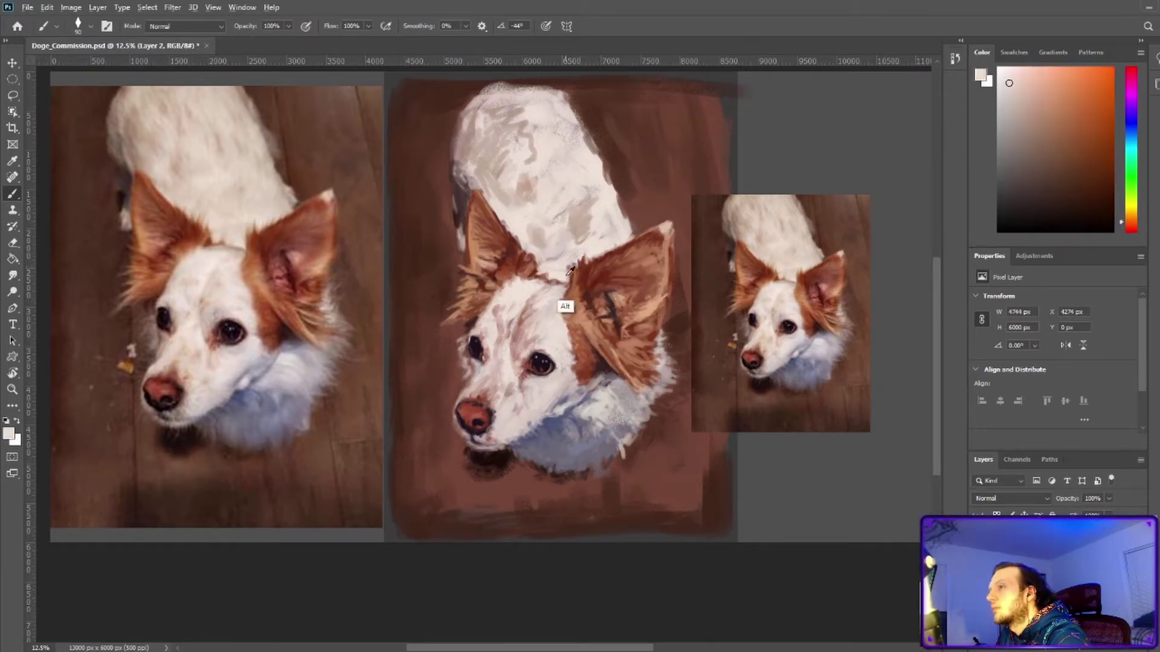
pyautogui.keyDown('alt'); pyautogui.click(595, 447); pyautogui.keyUp('alt')
pyautogui.keyDown('alt'); pyautogui.click(565, 459); pyautogui.keyUp('alt')
pyautogui.keyDown('alt'); pyautogui.click(556, 435); pyautogui.keyUp('alt')
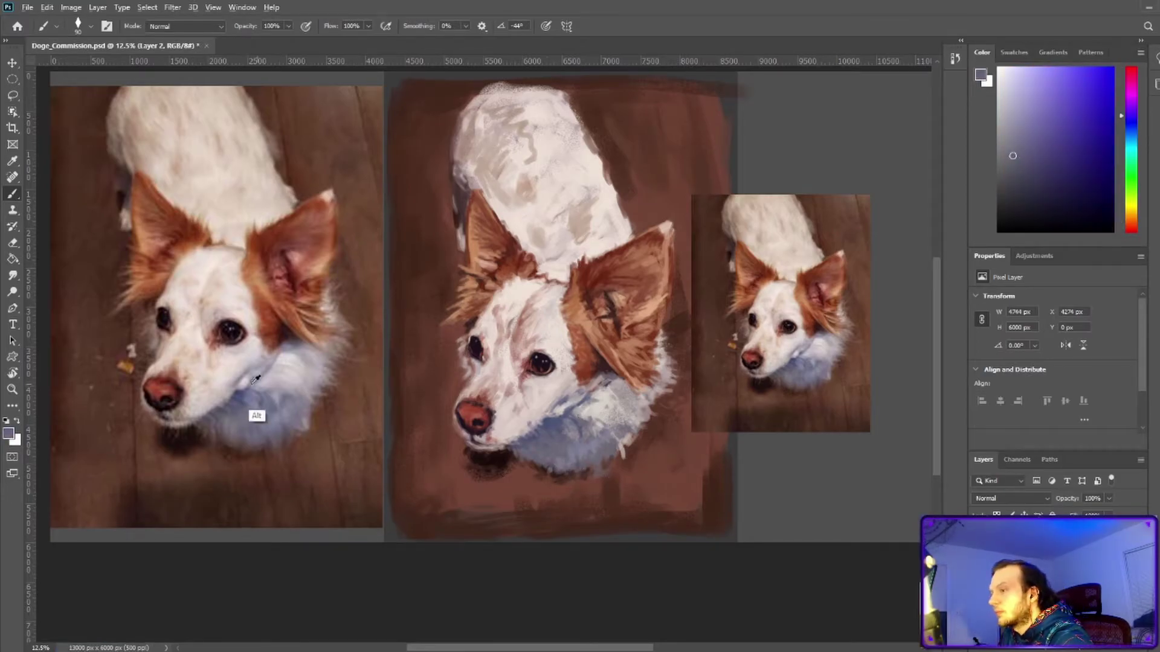
pyautogui.keyDown('alt'); pyautogui.click(497, 472); pyautogui.keyUp('alt')
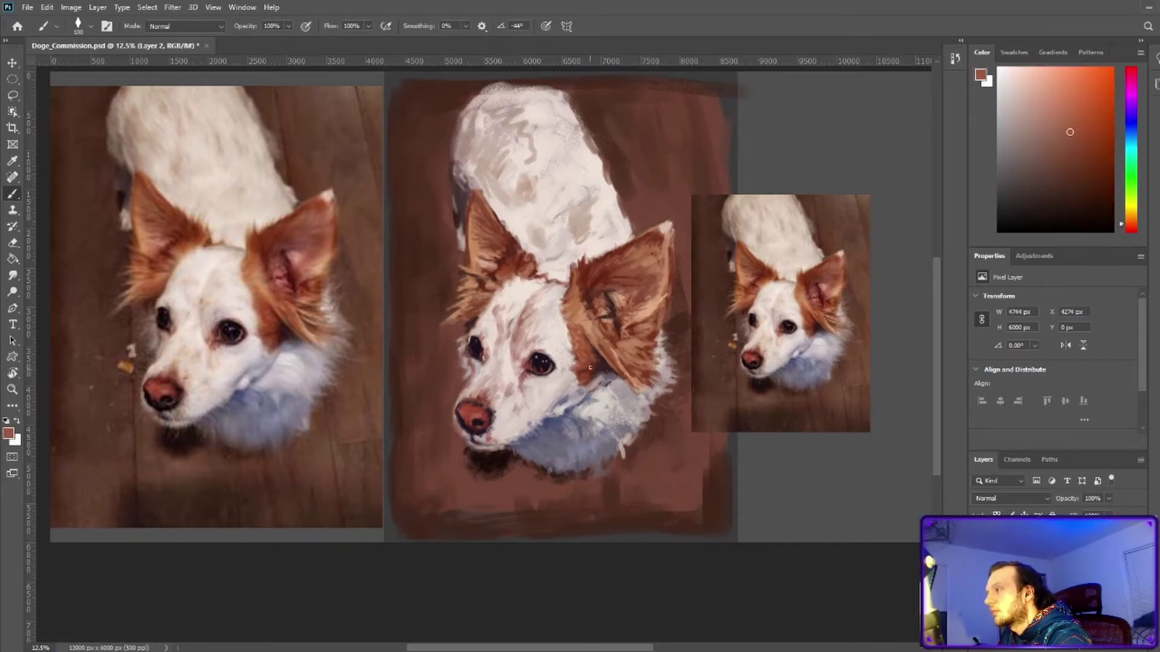
# Sample light tan, reddish-browns and a warmer ear brown for right-ear detail.
pyautogui.keyDown('alt'); pyautogui.click(652, 305); pyautogui.keyUp('alt')
pyautogui.keyDown('alt'); pyautogui.click(640, 311); pyautogui.keyUp('alt')
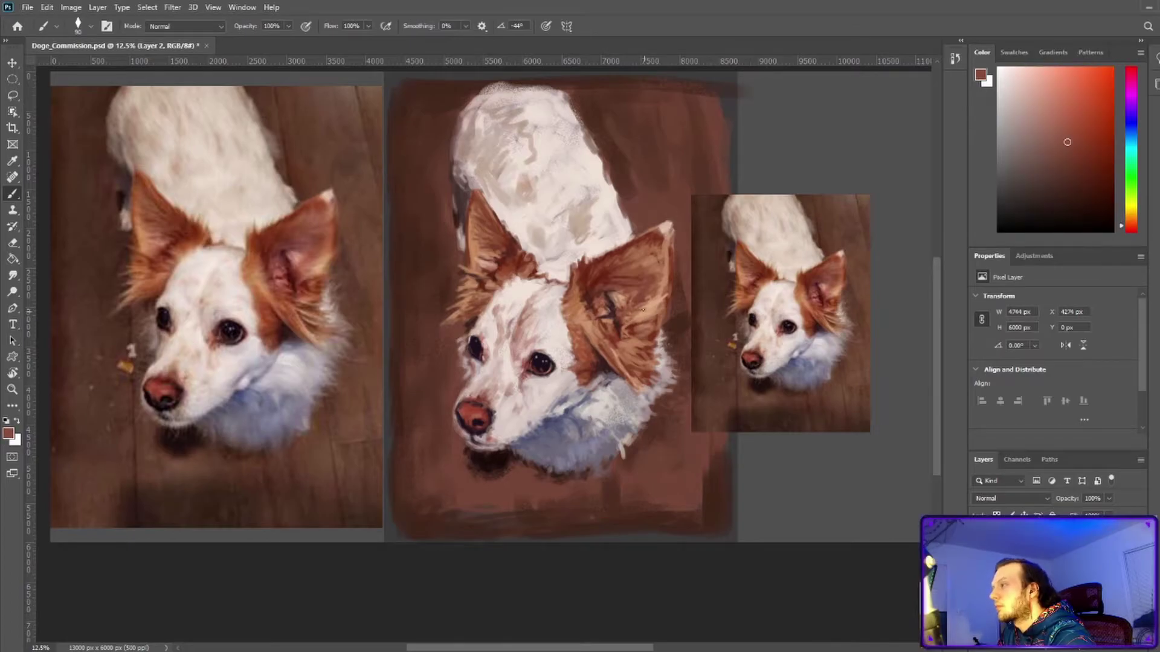
pyautogui.keyDown('alt'); pyautogui.click(534, 316); pyautogui.keyUp('alt')
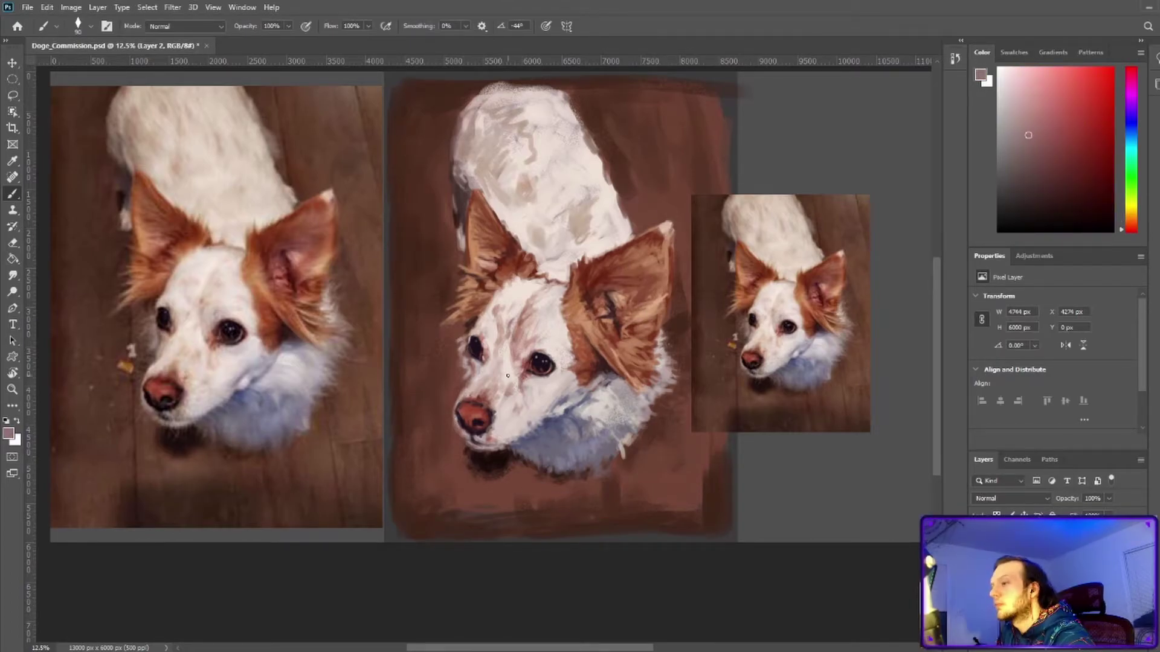
pyautogui.keyDown('alt'); pyautogui.click(608, 282); pyautogui.keyUp('alt')
pyautogui.keyDown('alt'); pyautogui.click(668, 212); pyautogui.keyUp('alt')
pyautogui.keyDown('alt'); pyautogui.click(661, 263); pyautogui.keyUp('alt')
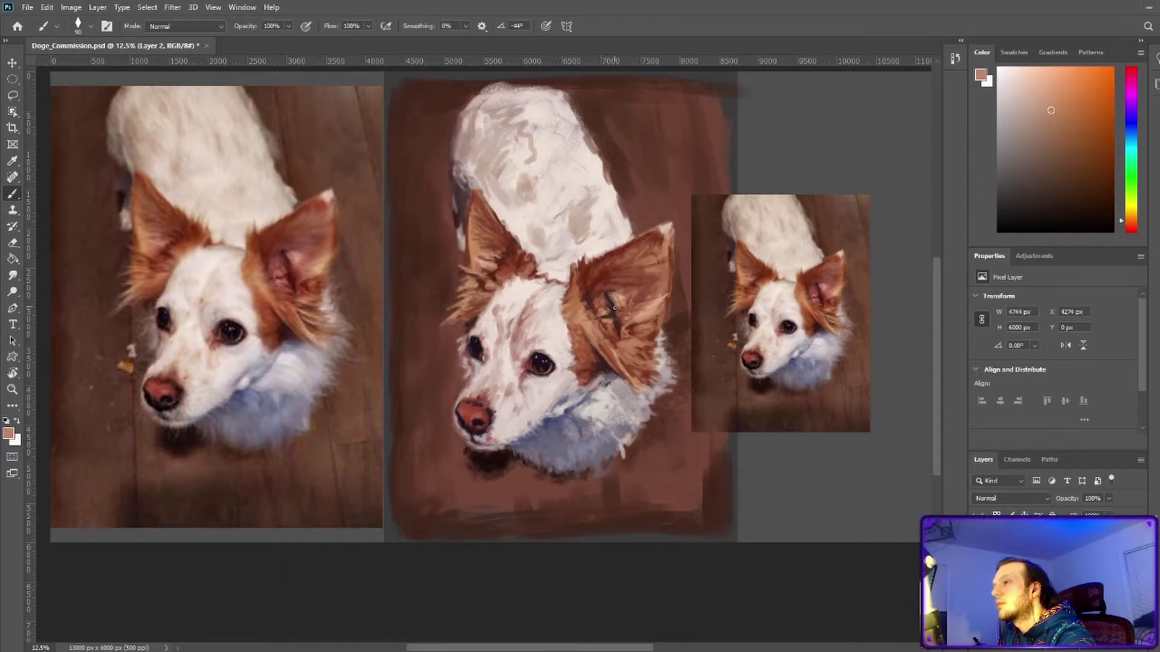
pyautogui.keyDown('alt'); pyautogui.click(661, 366); pyautogui.keyUp('alt')
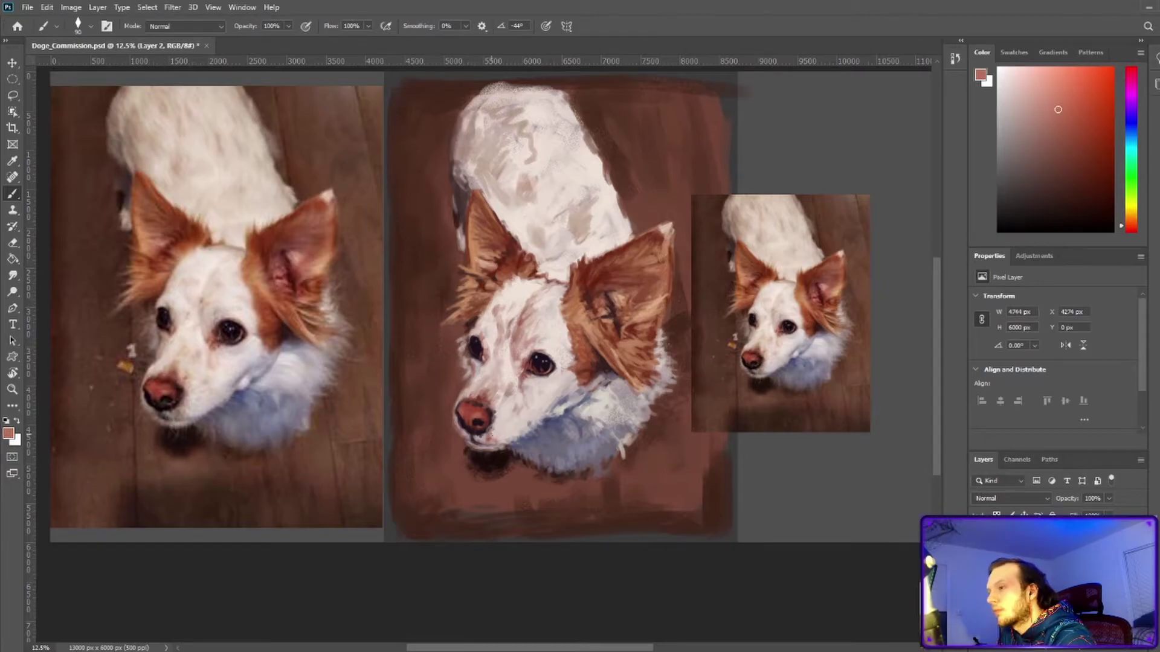
# Sample near-black accents, the pinkish-red nose and light beige for face detail.
pyautogui.keyDown('alt'); pyautogui.click(481, 430); pyautogui.keyUp('alt')
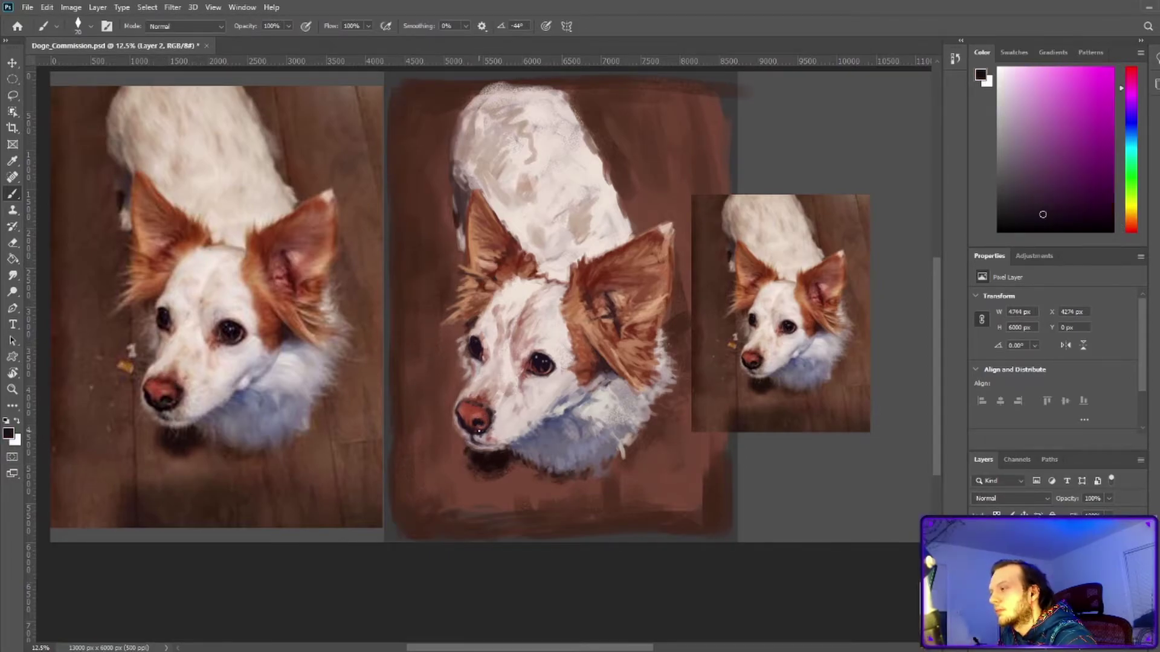
pyautogui.keyDown('alt'); pyautogui.click(480, 410); pyautogui.keyUp('alt')
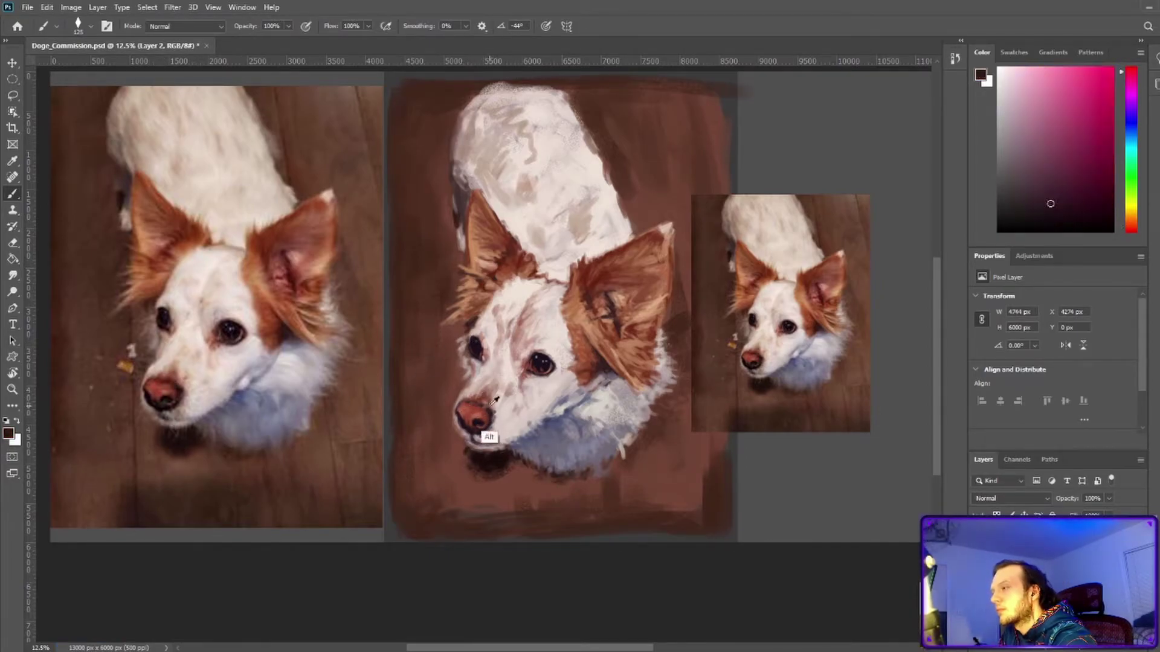
pyautogui.keyDown('alt'); pyautogui.click(519, 367); pyautogui.keyUp('alt')
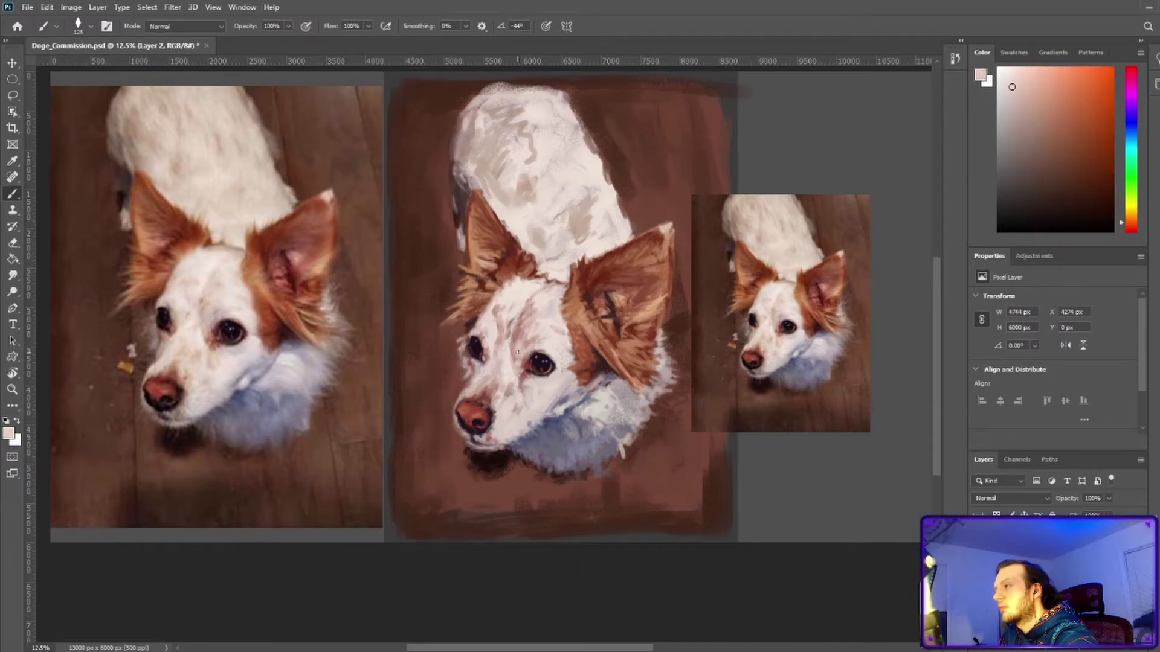
pyautogui.keyDown('alt'); pyautogui.click(508, 369); pyautogui.keyUp('alt')
pyautogui.keyDown('alt'); pyautogui.scroll(1, 518, 367); pyautogui.keyUp('alt')
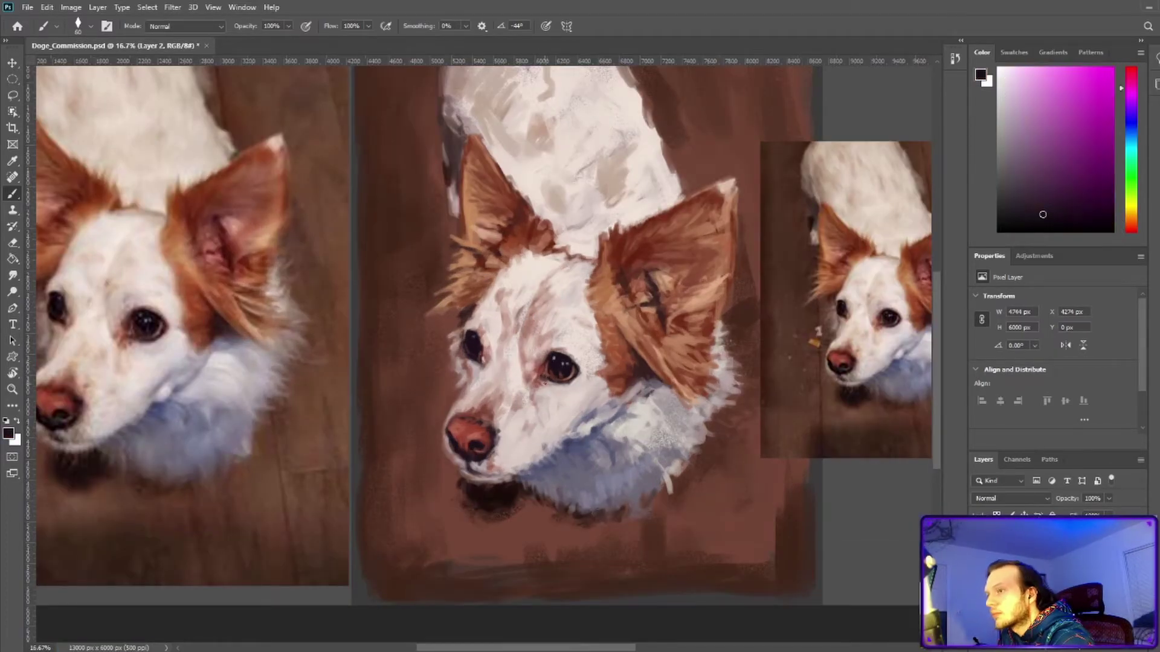
# Check the whole canvas in Bird's Eye View, sampling reddish brown and very dark purple.
pyautogui.hscroll(-2, 583, 355)
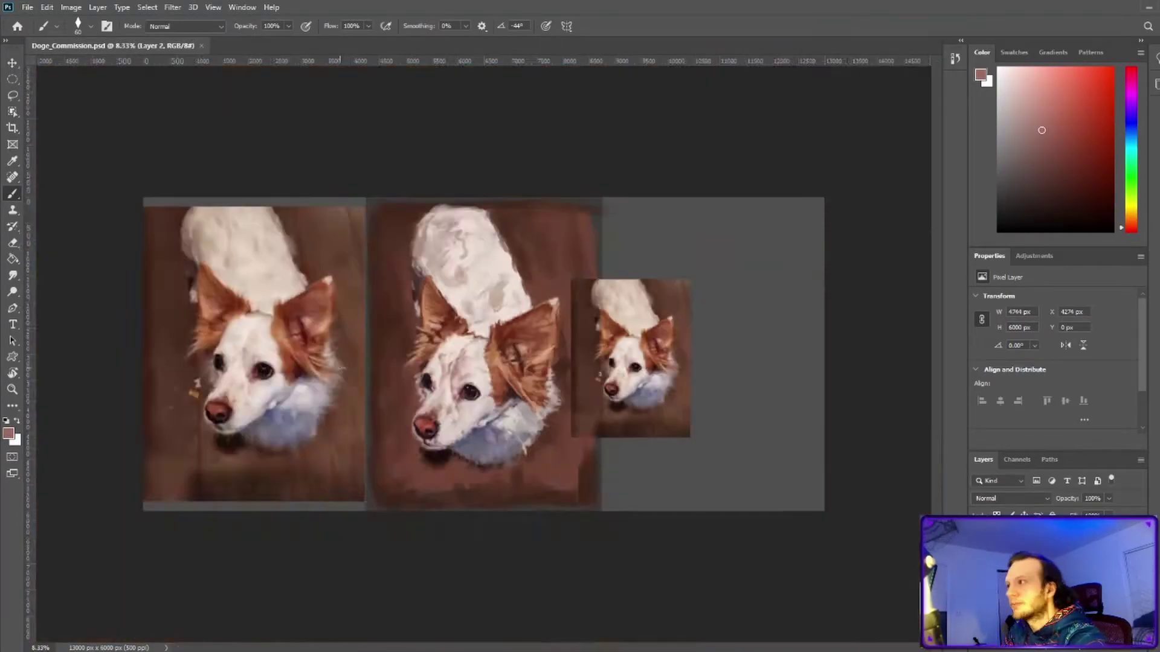
pyautogui.moveTo(595, 363)
pyautogui.mouseDown()
pyautogui.moveTo(545, 356)
pyautogui.moveTo(554, 332)
pyautogui.moveTo(615, 336)
pyautogui.moveTo(510, 495)
pyautogui.mouseUp()
pyautogui.keyDown('alt'); pyautogui.click(554, 333); pyautogui.keyUp('alt')
pyautogui.keyDown('alt'); pyautogui.click(619, 375); pyautogui.keyUp('alt')
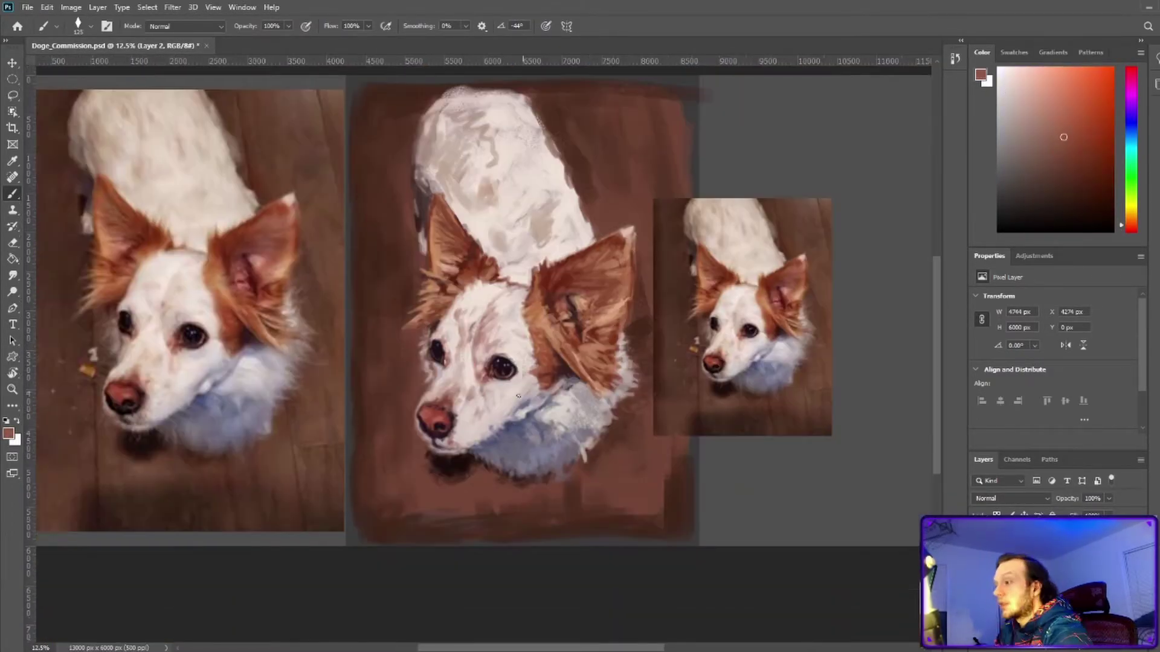
pyautogui.keyDown('alt'); pyautogui.click(510, 495); pyautogui.keyUp('alt')
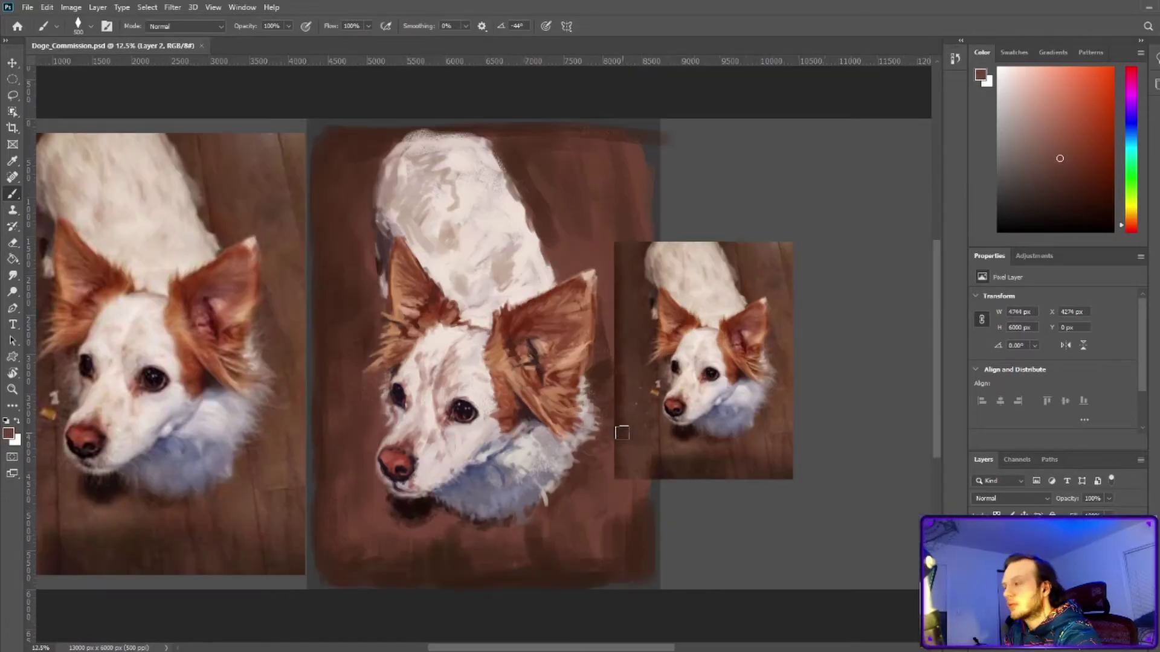
# Sample pale lavender, dark navy and tan-brown, ending on a dark reddish-brown paint colour.
pyautogui.scroll(1, 511, 495)
pyautogui.keyDown('alt'); pyautogui.click(625, 512); pyautogui.keyUp('alt')
pyautogui.keyDown('alt'); pyautogui.click(648, 472); pyautogui.keyUp('alt')
pyautogui.moveTo(674, 434); pyautogui.dragTo(238, 474)
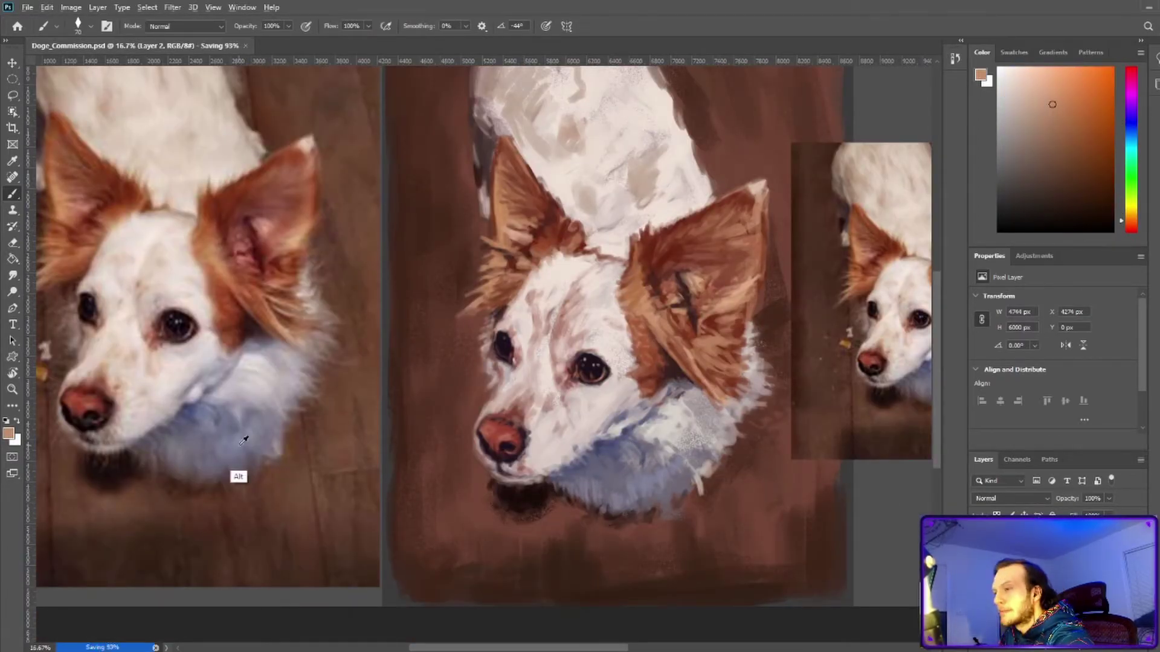
pyautogui.moveTo(664, 482); pyautogui.dragTo(627, 327)
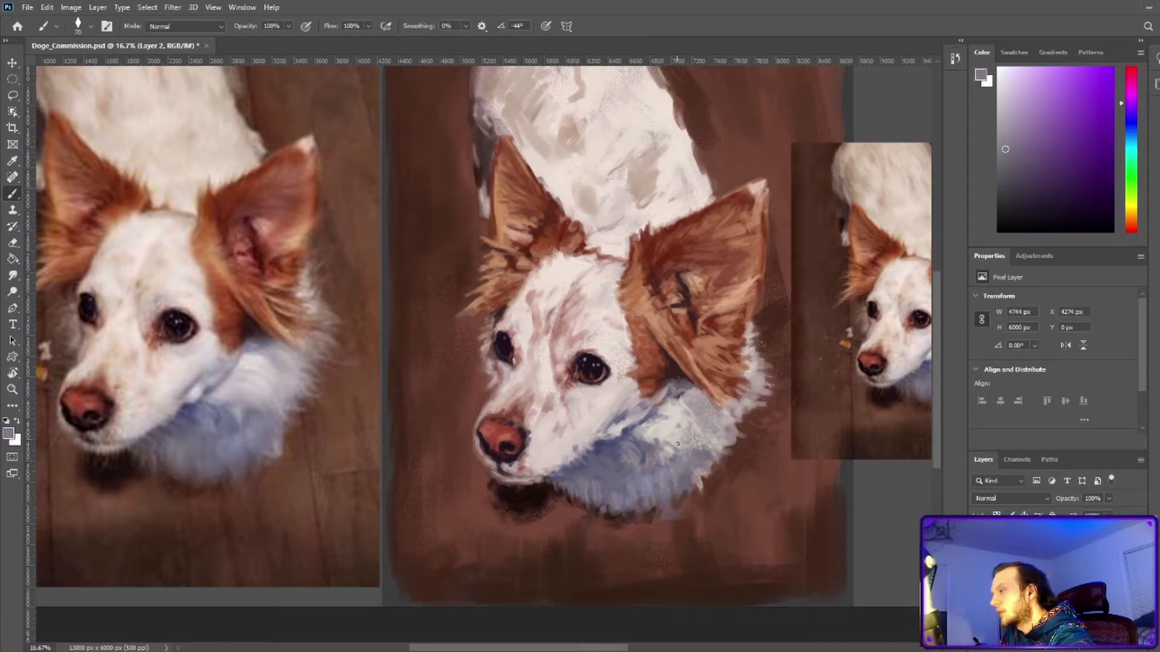
pyautogui.scroll(-1, 627, 327)
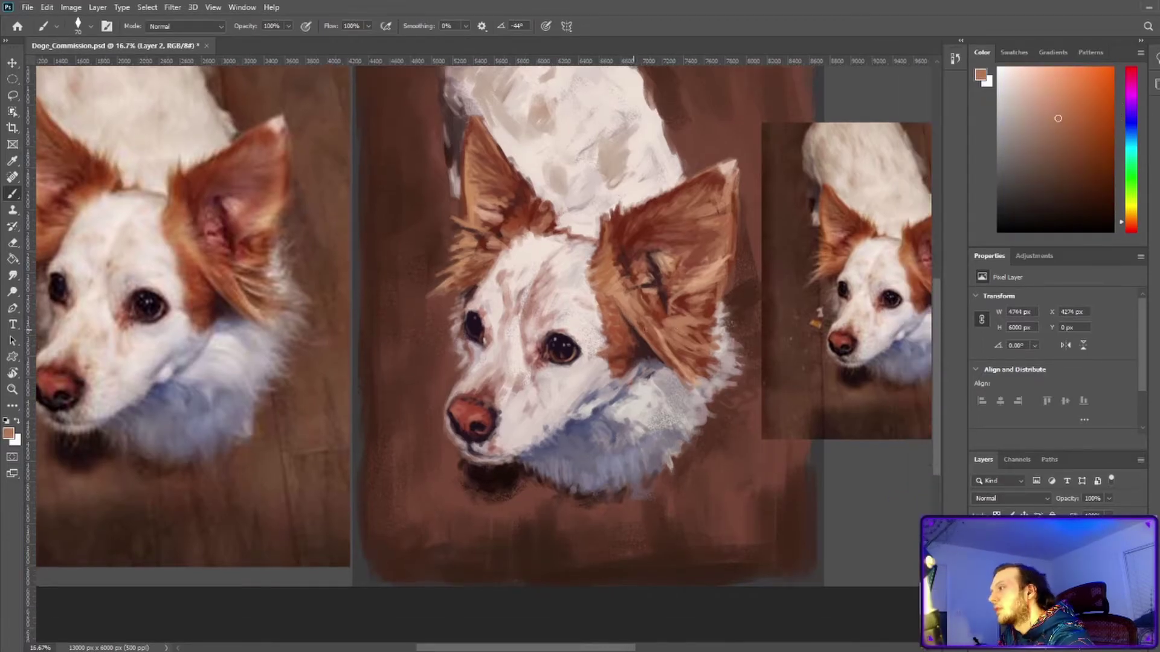
pyautogui.scroll(-1, 937, 385)
pyautogui.scroll(1, 938, 385)
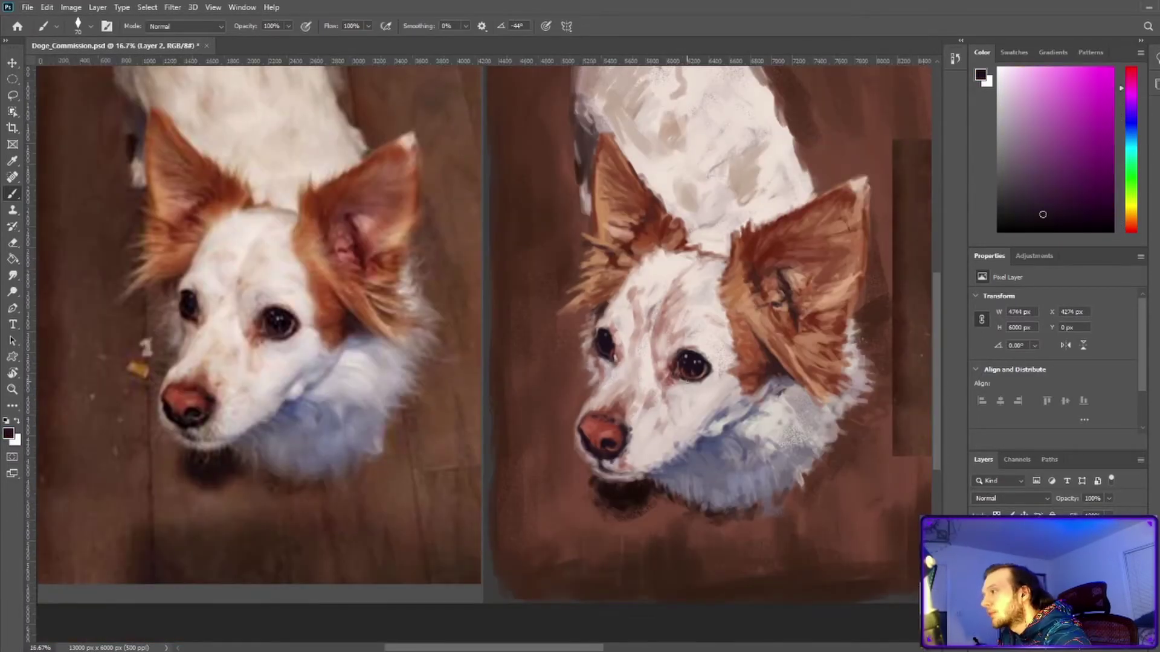
pyautogui.keyDown('alt'); pyautogui.click(772, 292); pyautogui.keyUp('alt')
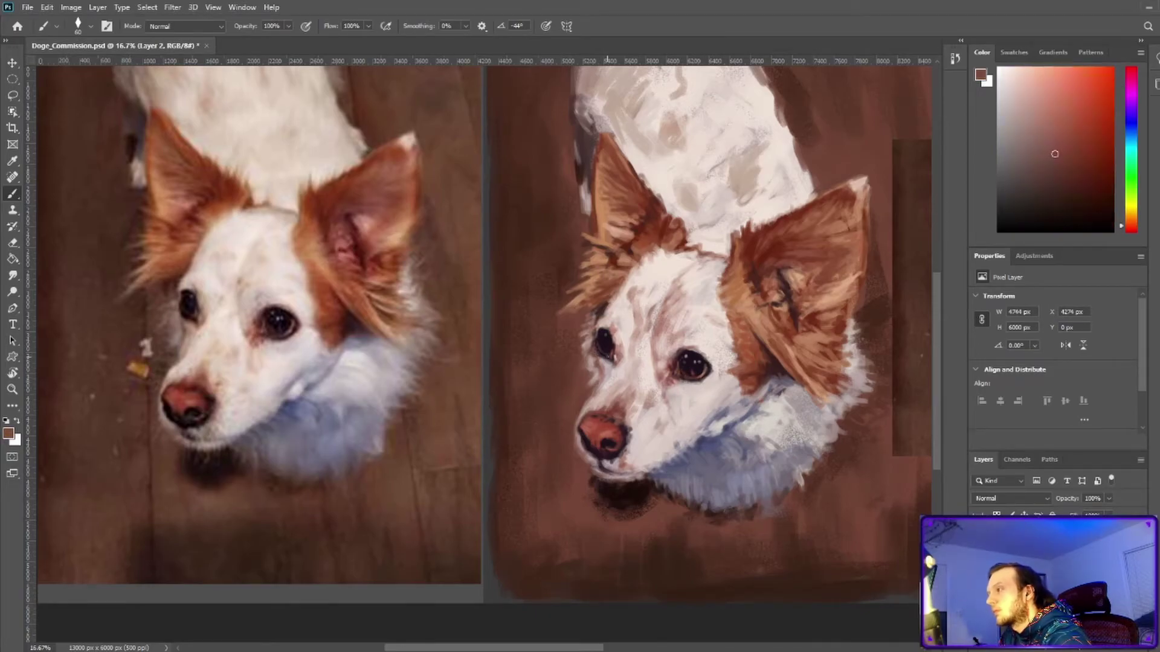
pyautogui.scroll(-1, 484, 357)
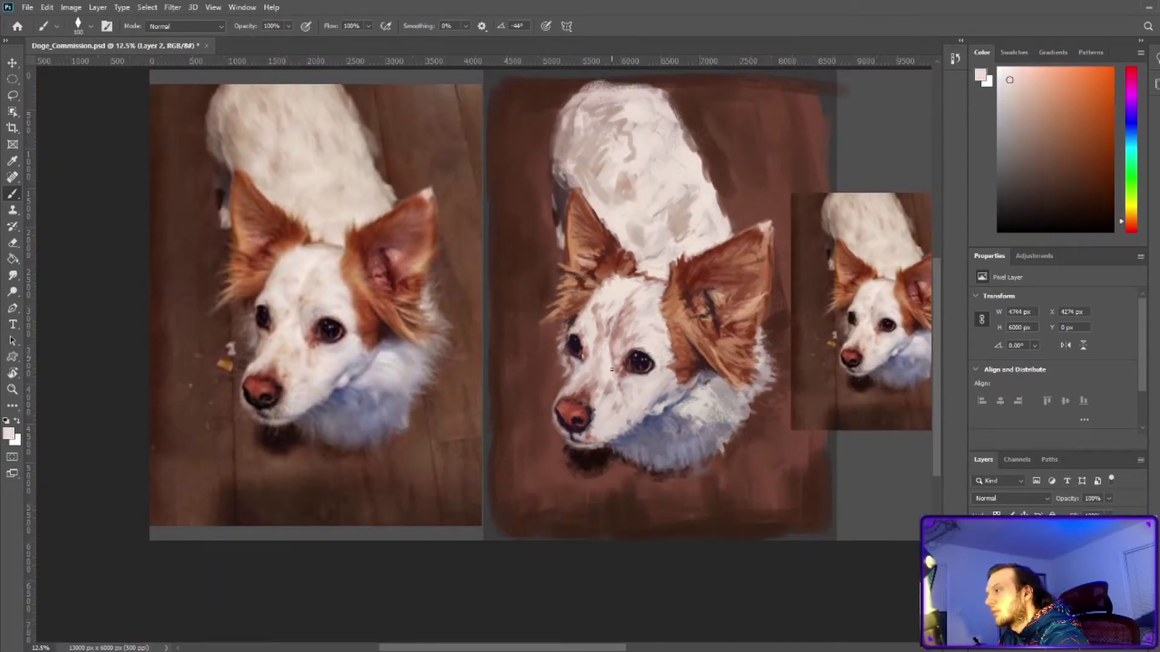
# Sample light cream, chin shadow, bluish chest, reddish-brown and light grey-purple fur colours.
pyautogui.keyDown('alt'); pyautogui.click(609, 322); pyautogui.keyUp('alt')
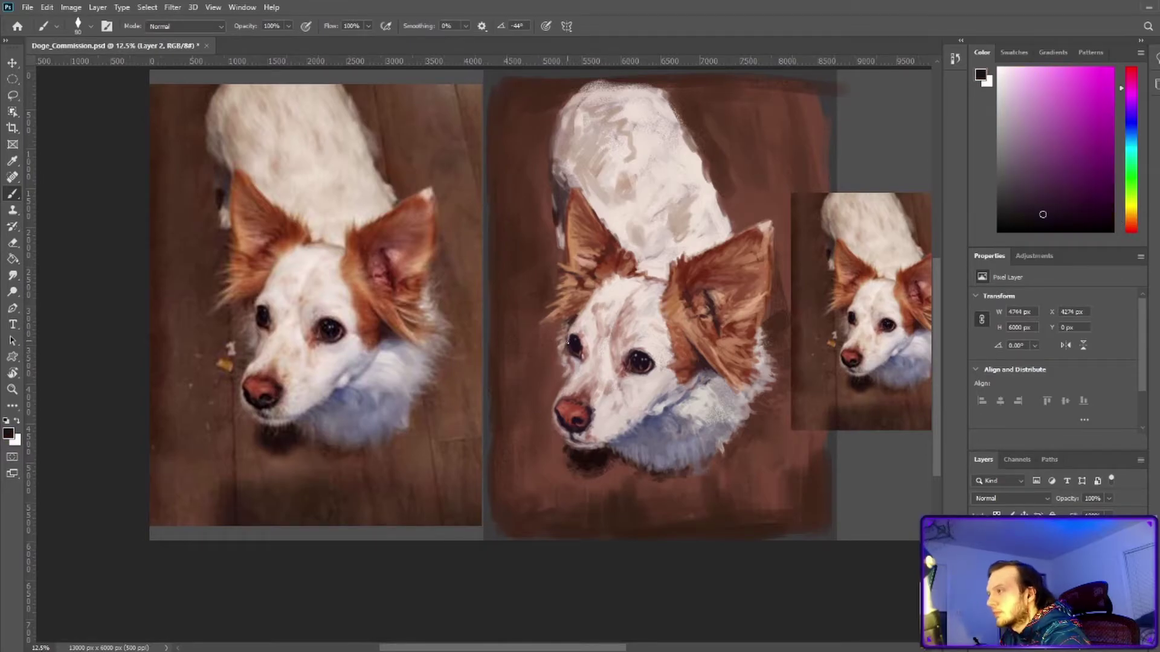
pyautogui.keyDown('alt'); pyautogui.click(583, 446); pyautogui.keyUp('alt')
pyautogui.keyDown('alt'); pyautogui.click(652, 455); pyautogui.keyUp('alt')
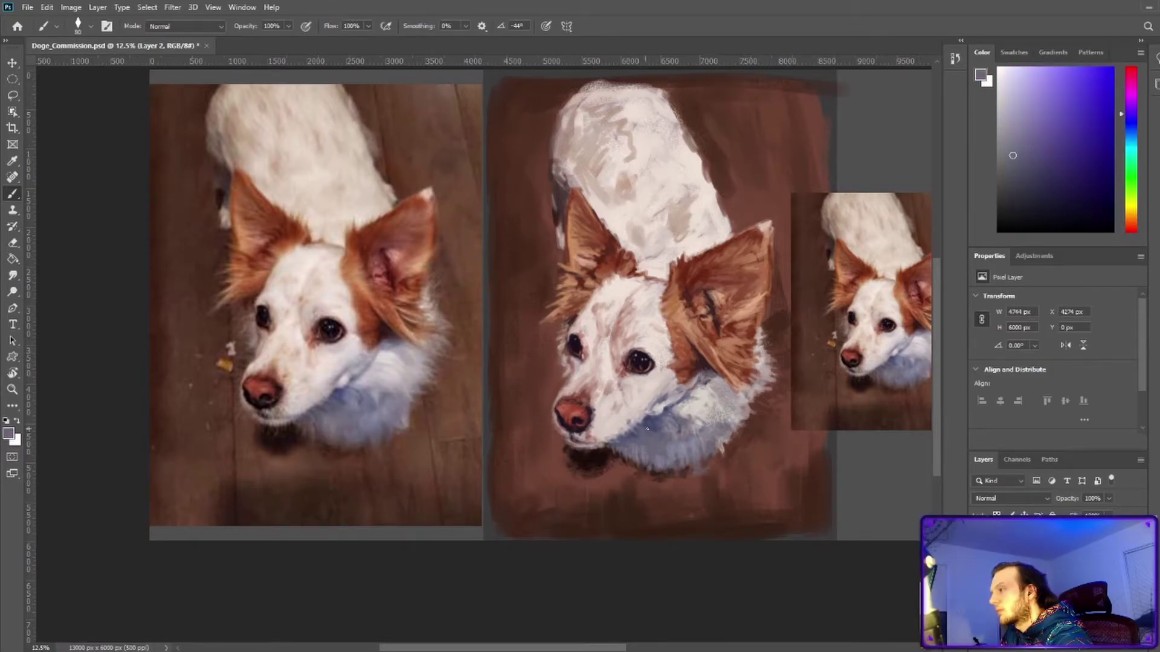
pyautogui.keyDown('alt'); pyautogui.click(592, 404); pyautogui.keyUp('alt')
pyautogui.keyDown('alt'); pyautogui.click(604, 423); pyautogui.keyUp('alt')
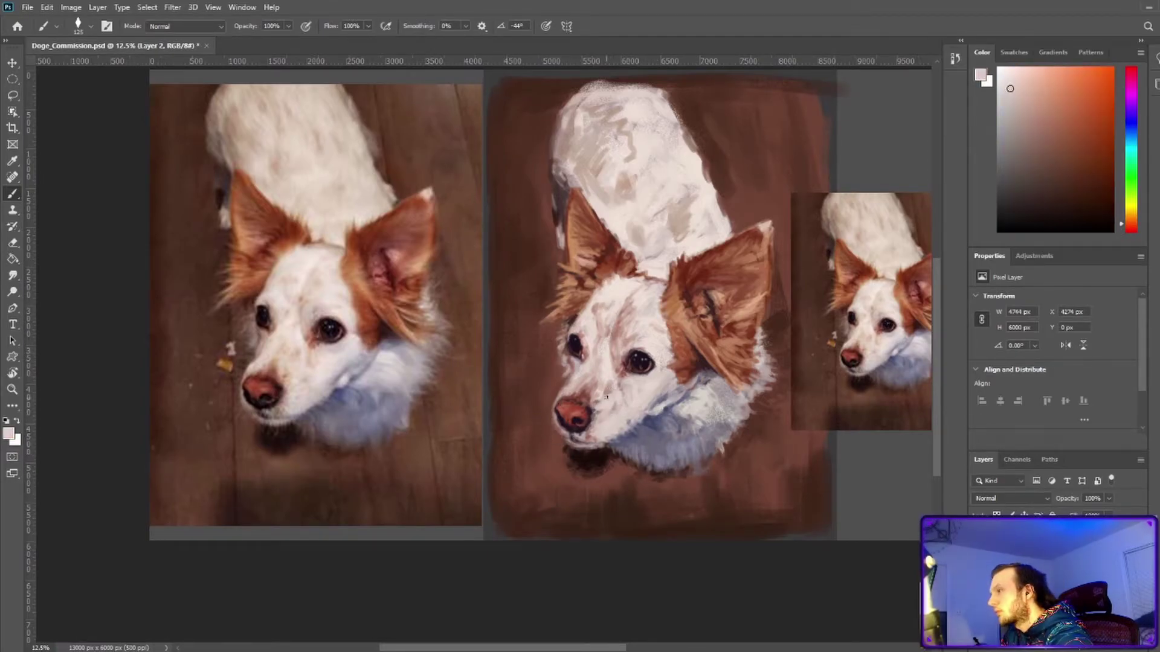
pyautogui.moveTo(595, 387); pyautogui.dragTo(502, 403)
pyautogui.keyDown('alt'); pyautogui.click(565, 461); pyautogui.keyUp('alt')
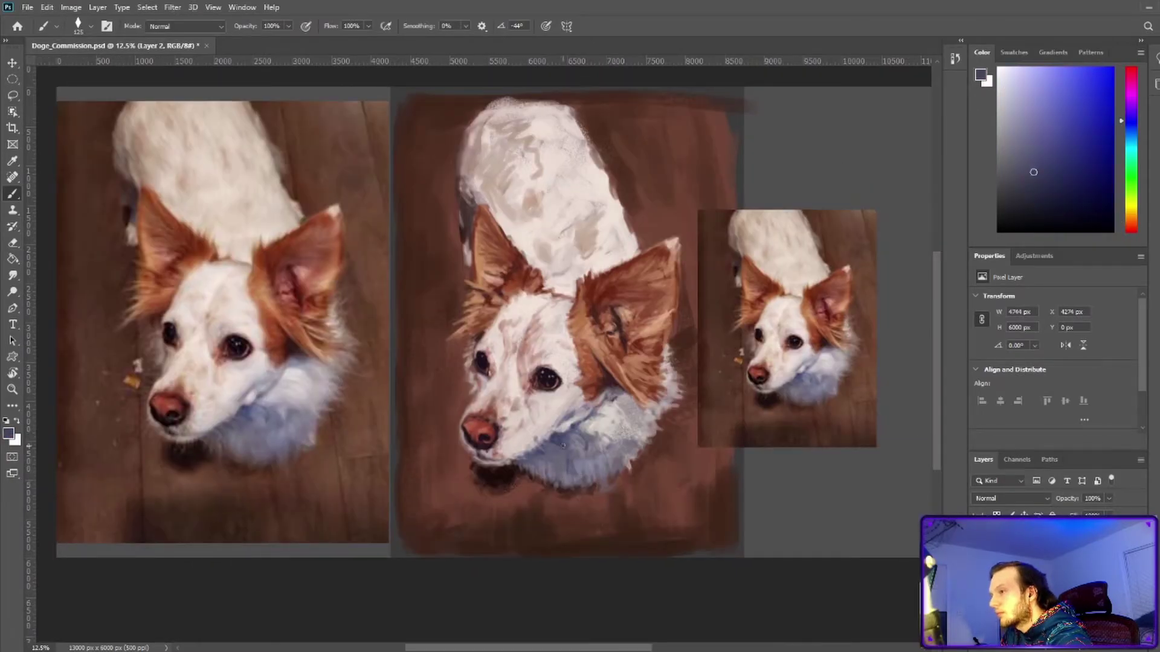
# Sample forehead fur, warm grey from the reference, neck purple and reddish-brown ear colour.
pyautogui.keyDown('alt'); pyautogui.click(570, 347); pyautogui.keyUp('alt')
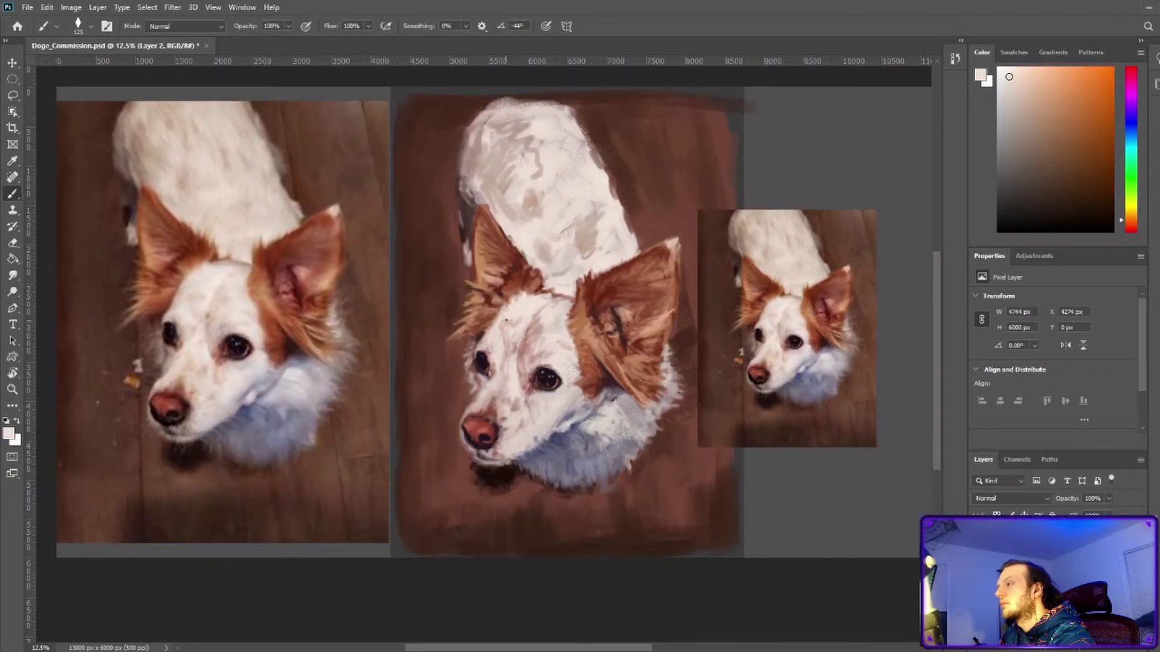
pyautogui.keyDown('alt'); pyautogui.click(589, 242); pyautogui.keyUp('alt')
pyautogui.keyDown('alt'); pyautogui.click(625, 406); pyautogui.keyUp('alt')
pyautogui.keyDown('alt'); pyautogui.click(605, 410); pyautogui.keyUp('alt')
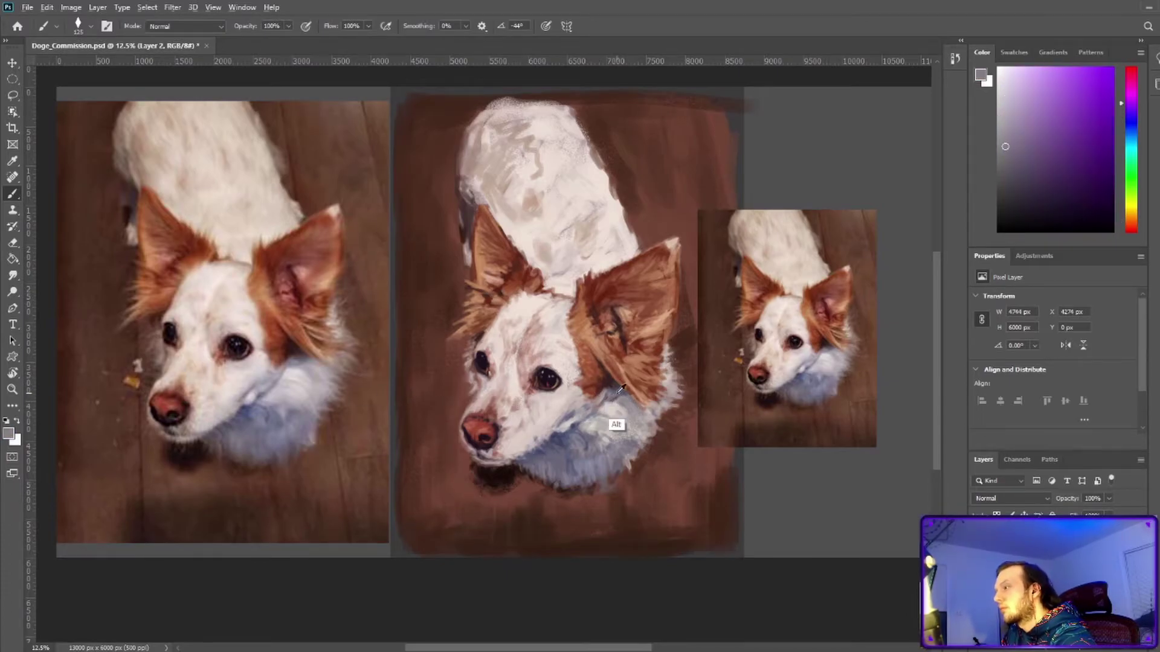
pyautogui.keyDown('alt'); pyautogui.click(590, 382); pyautogui.keyUp('alt')
# Sample light warm greys from the white fur and a dark reddish-brown.
pyautogui.keyDown('alt'); pyautogui.click(579, 344); pyautogui.keyUp('alt')
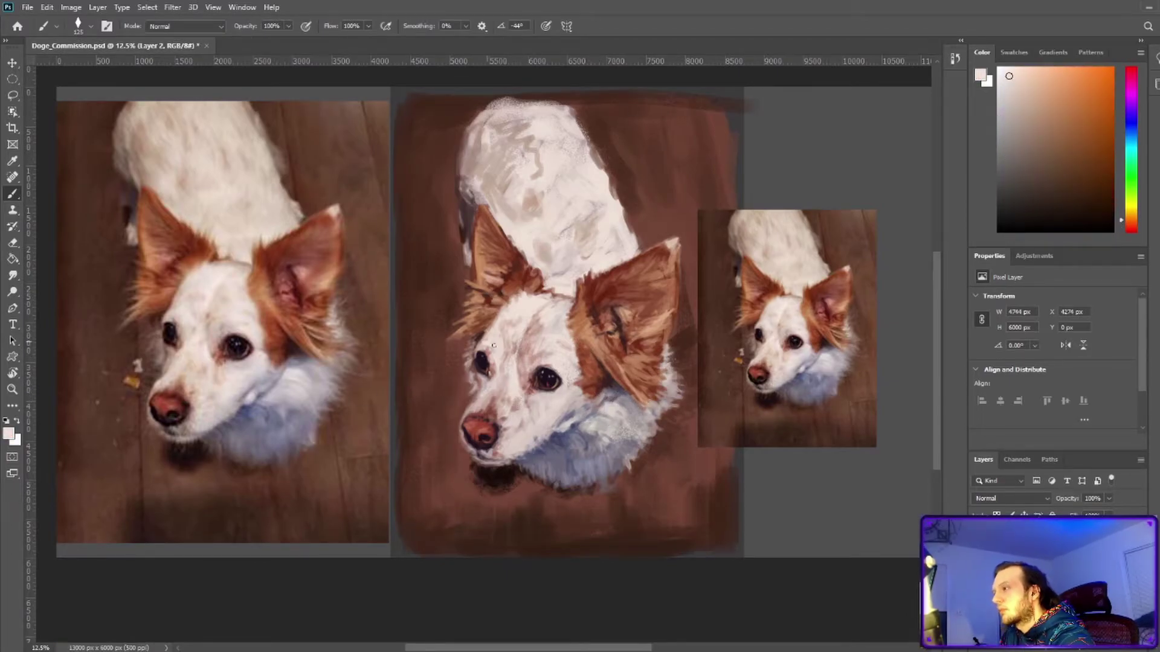
pyautogui.keyDown('alt'); pyautogui.click(574, 306); pyautogui.keyUp('alt')
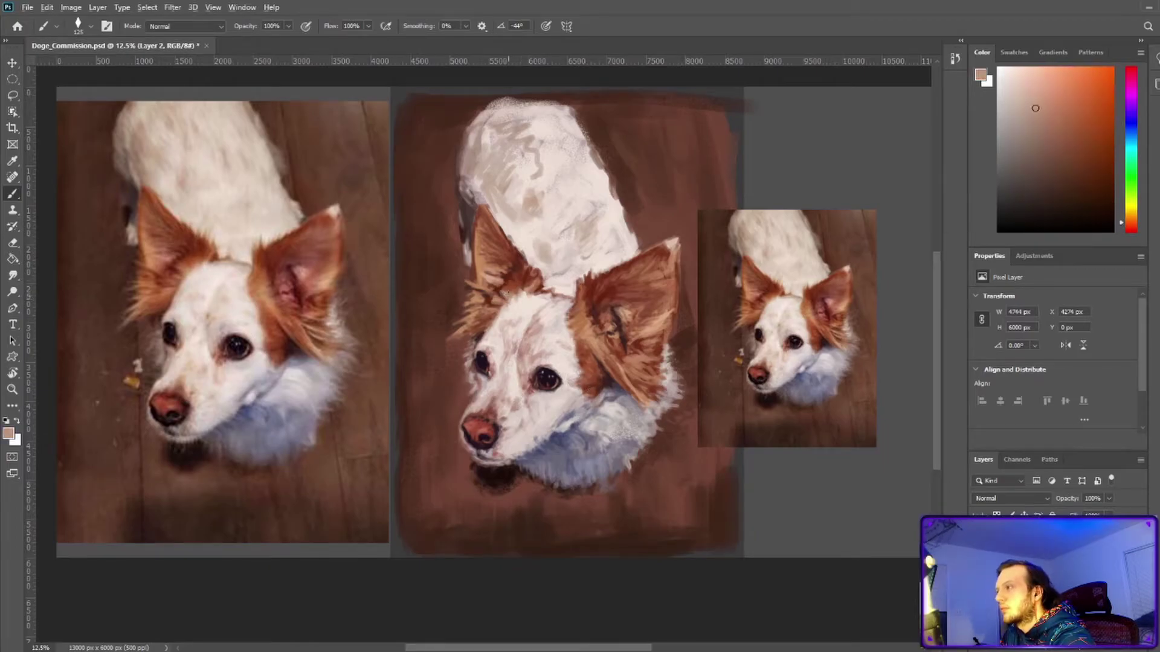
pyautogui.keyDown('alt'); pyautogui.click(477, 316); pyautogui.keyUp('alt')
pyautogui.keyDown('alt'); pyautogui.click(494, 322); pyautogui.keyUp('alt')
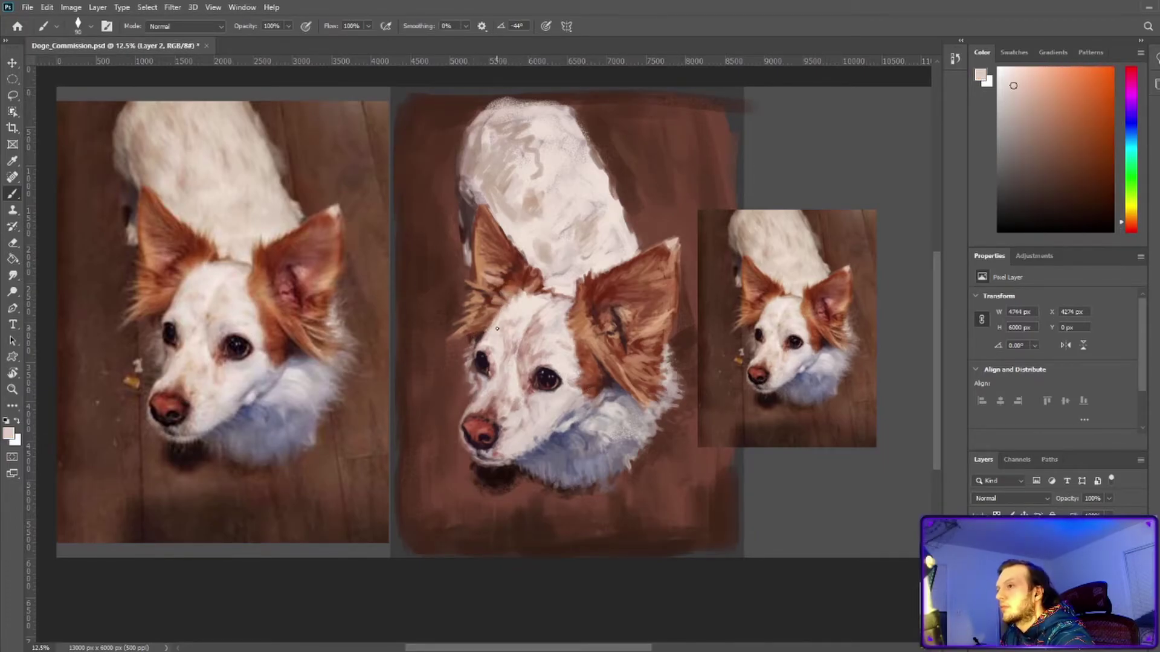
pyautogui.keyDown('alt'); pyautogui.click(580, 426); pyautogui.keyUp('alt')
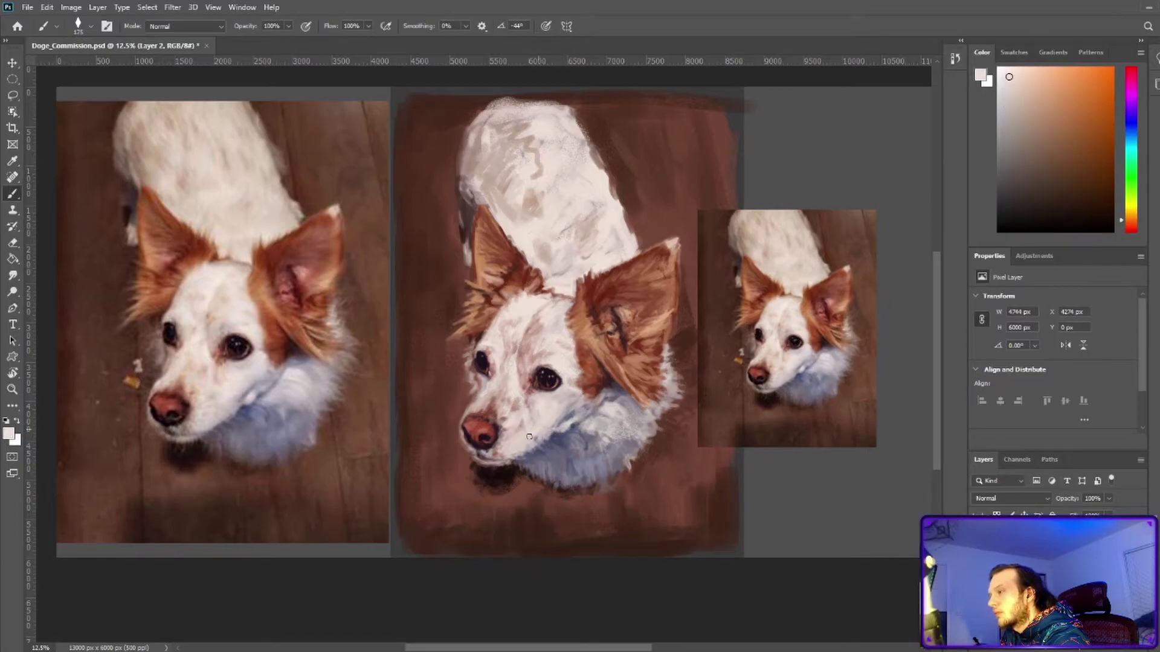
# Sample orange-tan and near-white, save the portrait, and paint small light strokes on the back.
pyautogui.keyDown('alt'); pyautogui.click(495, 301); pyautogui.keyUp('alt')
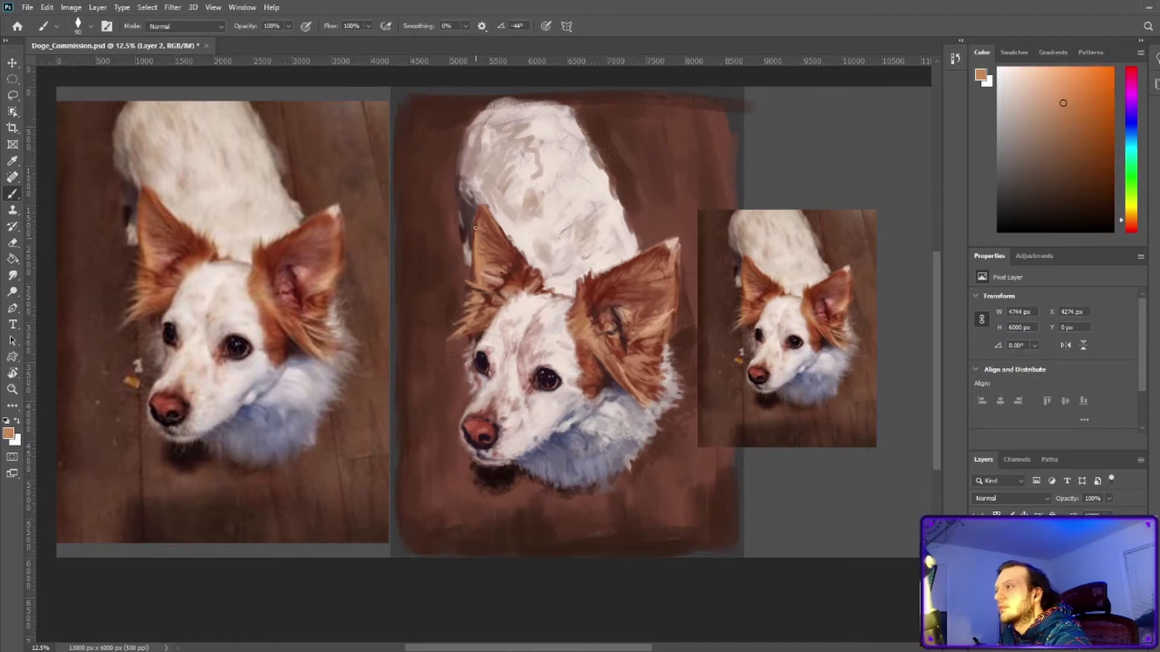
pyautogui.keyDown('alt'); pyautogui.click(490, 276); pyautogui.keyUp('alt')
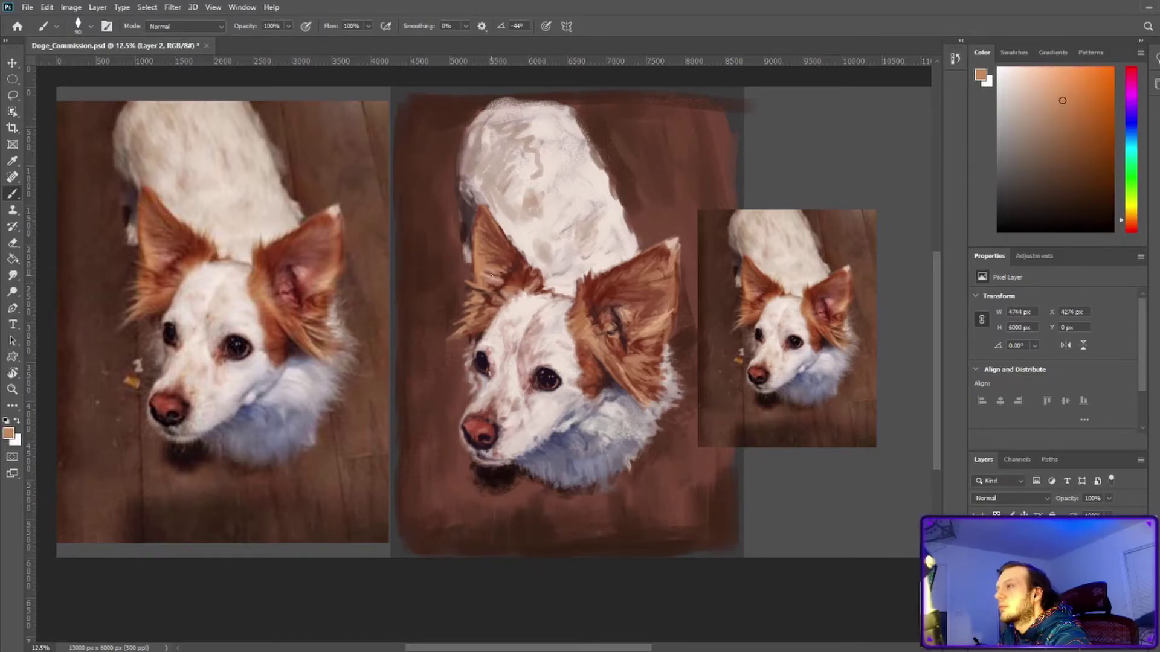
pyautogui.keyDown('alt'); pyautogui.click(518, 243); pyautogui.keyUp('alt')
pyautogui.keyDown('alt'); pyautogui.click(523, 230); pyautogui.keyUp('alt')
pyautogui.hotkey('ctrl', 's')
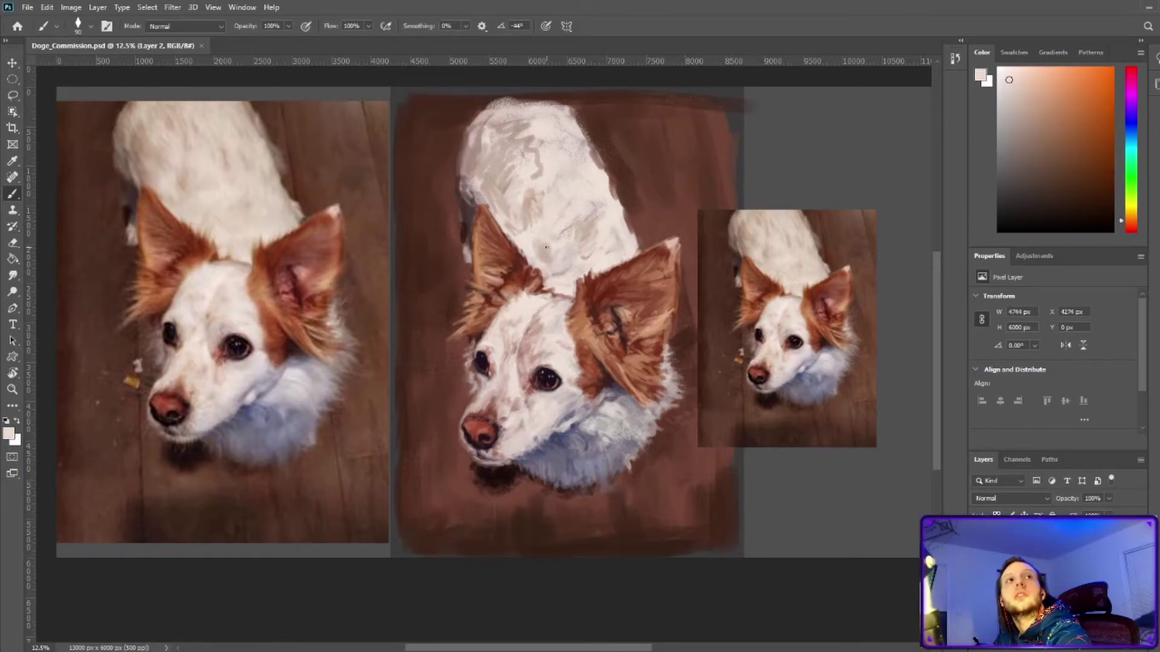
pyautogui.moveTo(603, 215); pyautogui.dragTo(607, 175)
pyautogui.moveTo(525, 371); pyautogui.dragTo(442, 403)
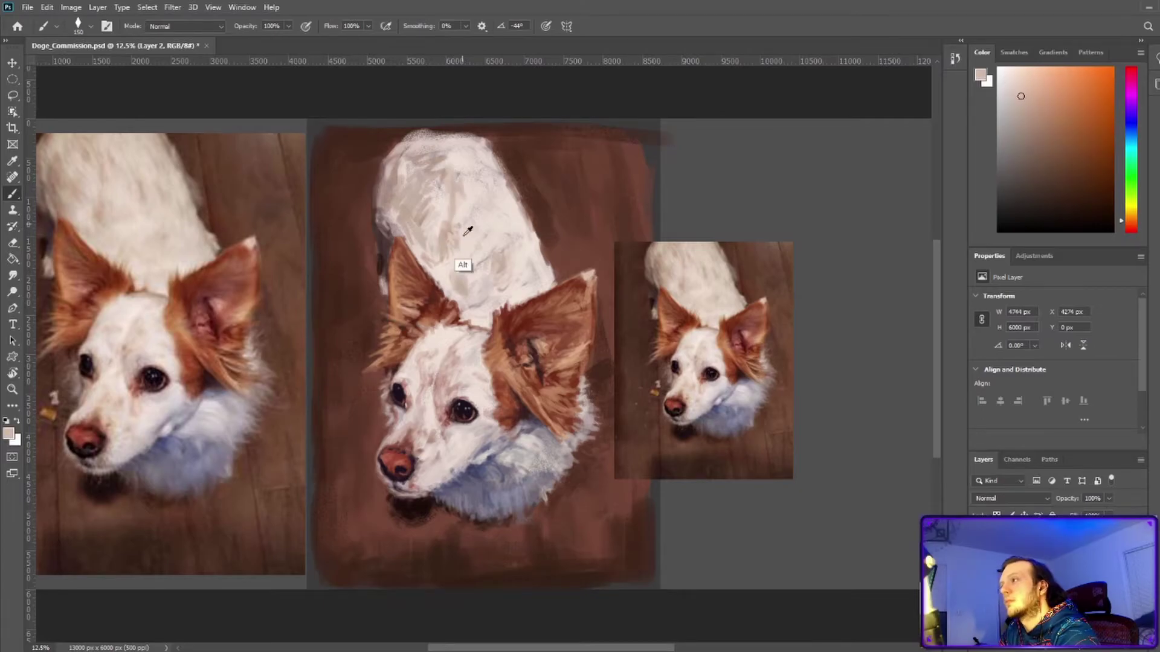
# Sample dark and reddish browns, adjust the brush size, and save the portrait.
pyautogui.moveTo(191, 251); pyautogui.dragTo(269, 242)
pyautogui.keyDown('alt'); pyautogui.click(269, 242); pyautogui.keyUp('alt')
pyautogui.keyDown('alt'); pyautogui.click(458, 212); pyautogui.keyUp('alt')
pyautogui.press(']')
pyautogui.press(']')
pyautogui.press(']')
pyautogui.keyDown('alt'); pyautogui.click(610, 241); pyautogui.keyUp('alt')
pyautogui.keyDown('alt'); pyautogui.click(465, 224); pyautogui.keyUp('alt')
pyautogui.press('[')
pyautogui.press('[')
pyautogui.press('[')
pyautogui.hotkey('ctrl', 's')
# Paint broad light cream strokes over the back, then pick pale pinkish grey and lighter peach.
pyautogui.keyDown('alt'); pyautogui.click(505, 332); pyautogui.keyUp('alt')
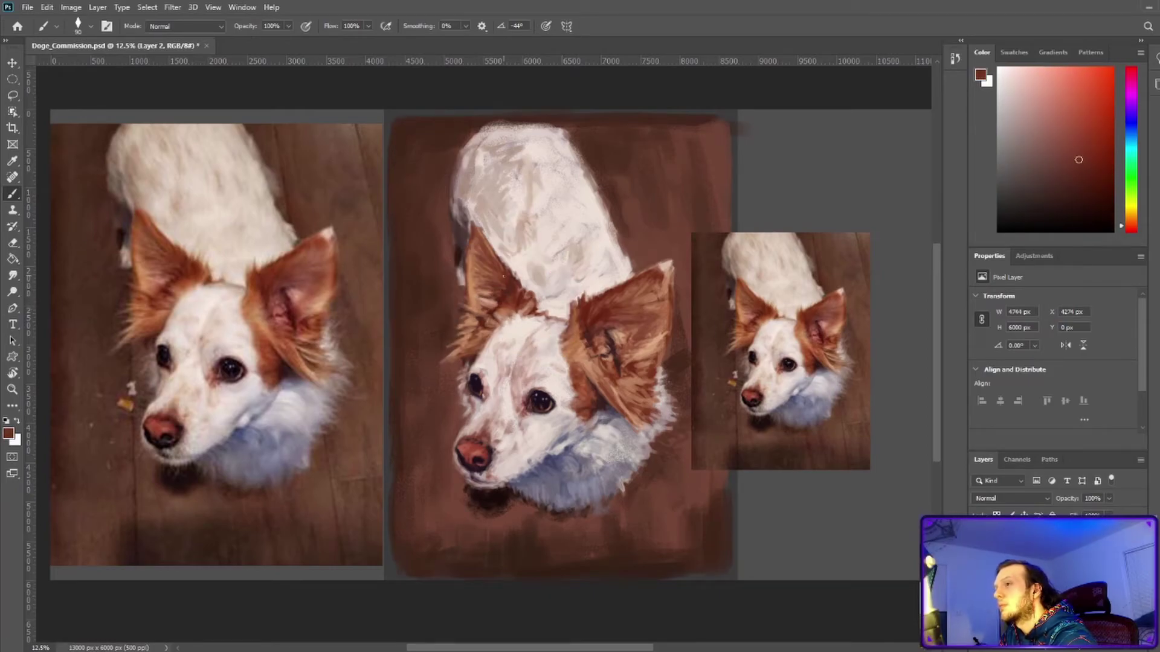
pyautogui.keyDown('alt'); pyautogui.click(459, 211); pyautogui.keyUp('alt')
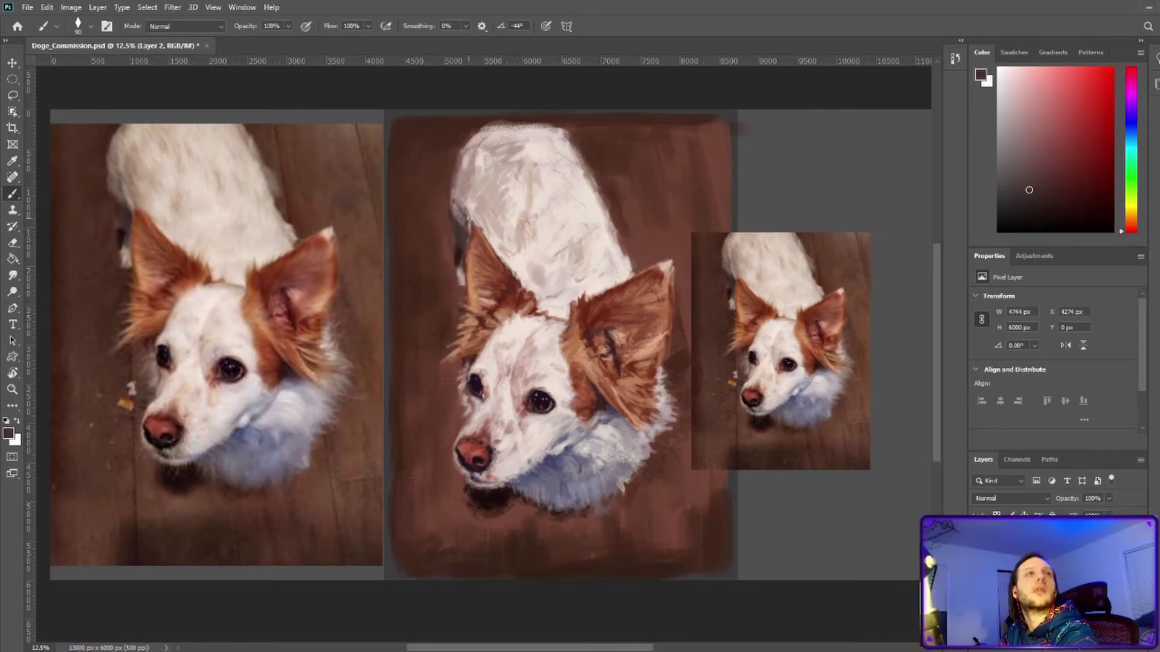
pyautogui.keyDown('alt'); pyautogui.click(500, 205); pyautogui.keyUp('alt')
pyautogui.press(']')
pyautogui.press(']')
pyautogui.press(']')
pyautogui.moveTo(610, 254); pyautogui.dragTo(576, 131)
pyautogui.keyDown('alt'); pyautogui.click(572, 162); pyautogui.keyUp('alt')
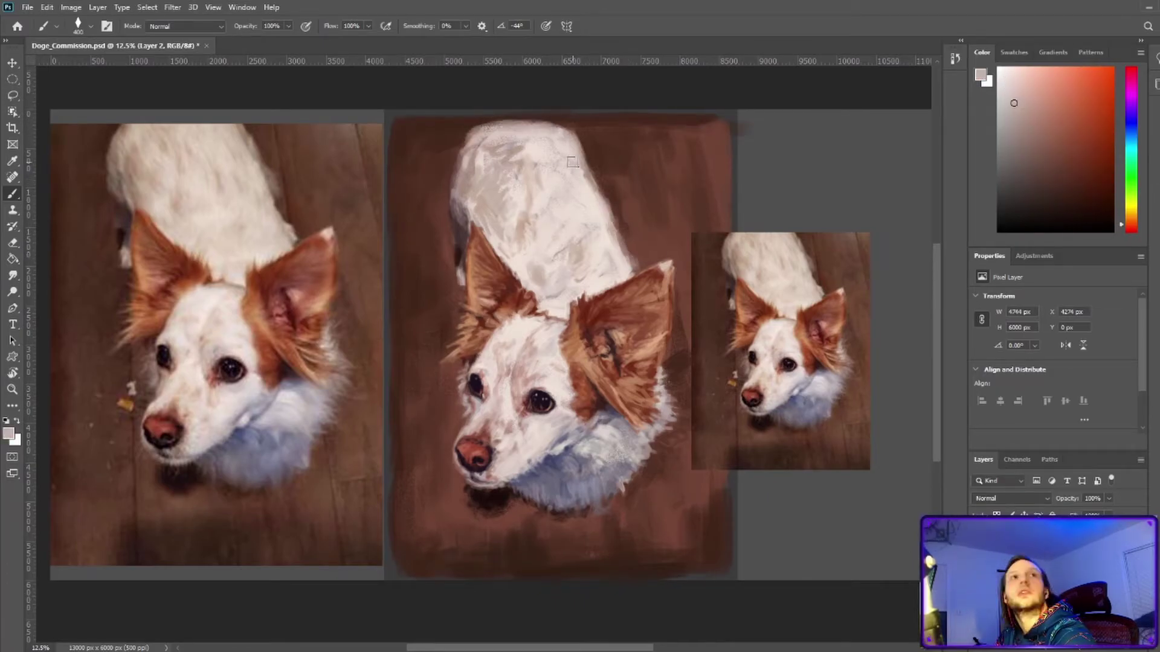
pyautogui.press('[')
pyautogui.press('[')
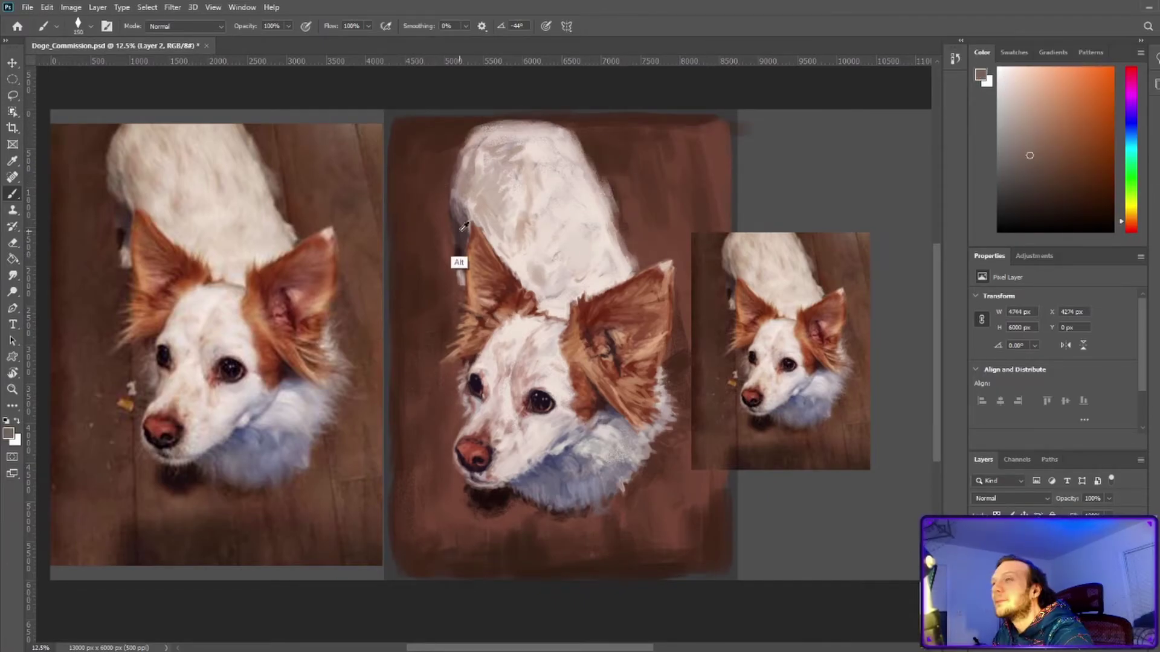
pyautogui.keyDown('alt'); pyautogui.click(474, 175); pyautogui.keyUp('alt')
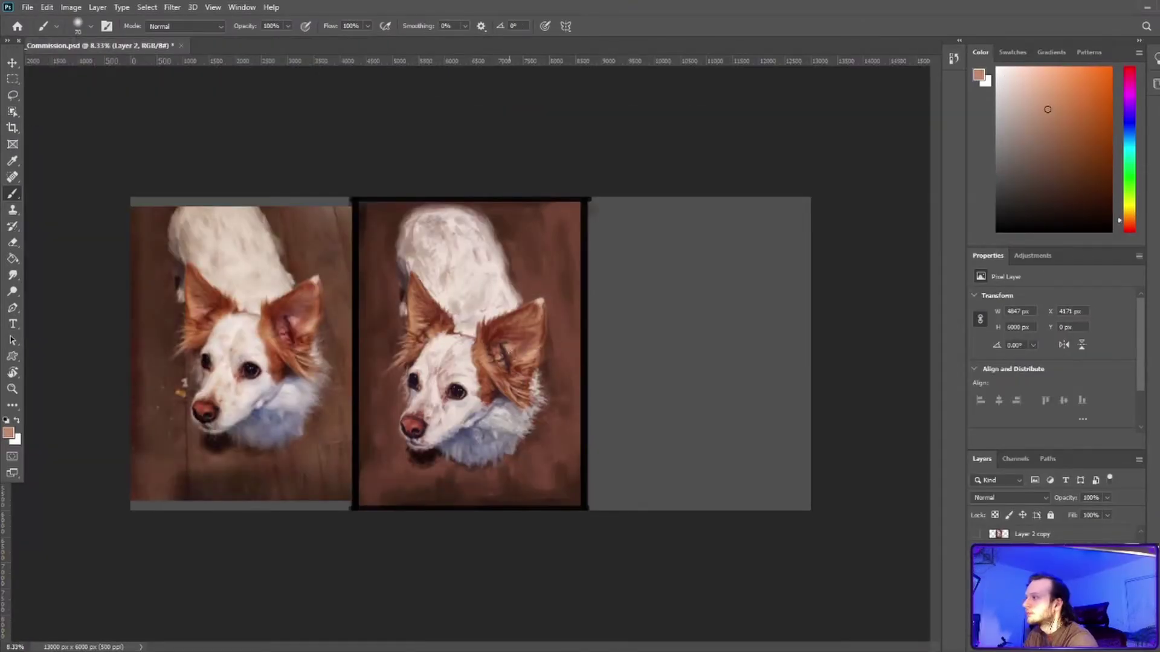
pyautogui.keyDown('alt'); pyautogui.click(518, 357); pyautogui.keyUp('alt')
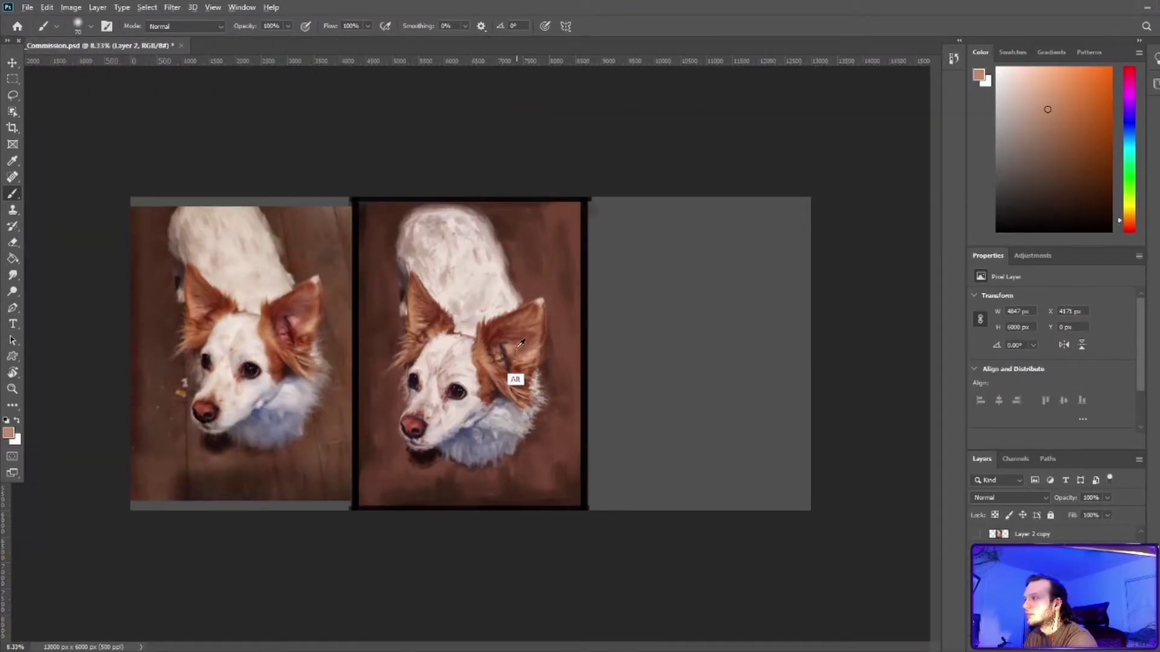
# Paint ear fur in sampled reddish- and orange-browns, add near-white head fur, and save.
pyautogui.keyDown('alt'); pyautogui.click(534, 349); pyautogui.keyUp('alt')
pyautogui.keyDown('alt'); pyautogui.click(524, 378); pyautogui.keyUp('alt')
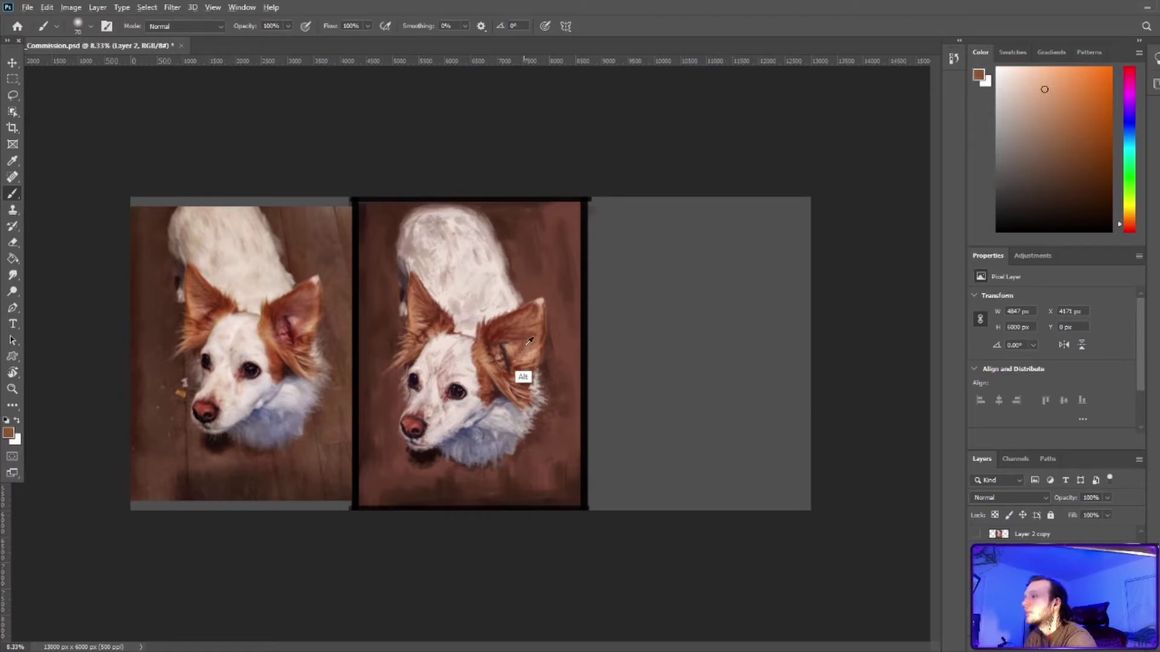
pyautogui.keyDown('alt'); pyautogui.click(442, 320); pyautogui.keyUp('alt')
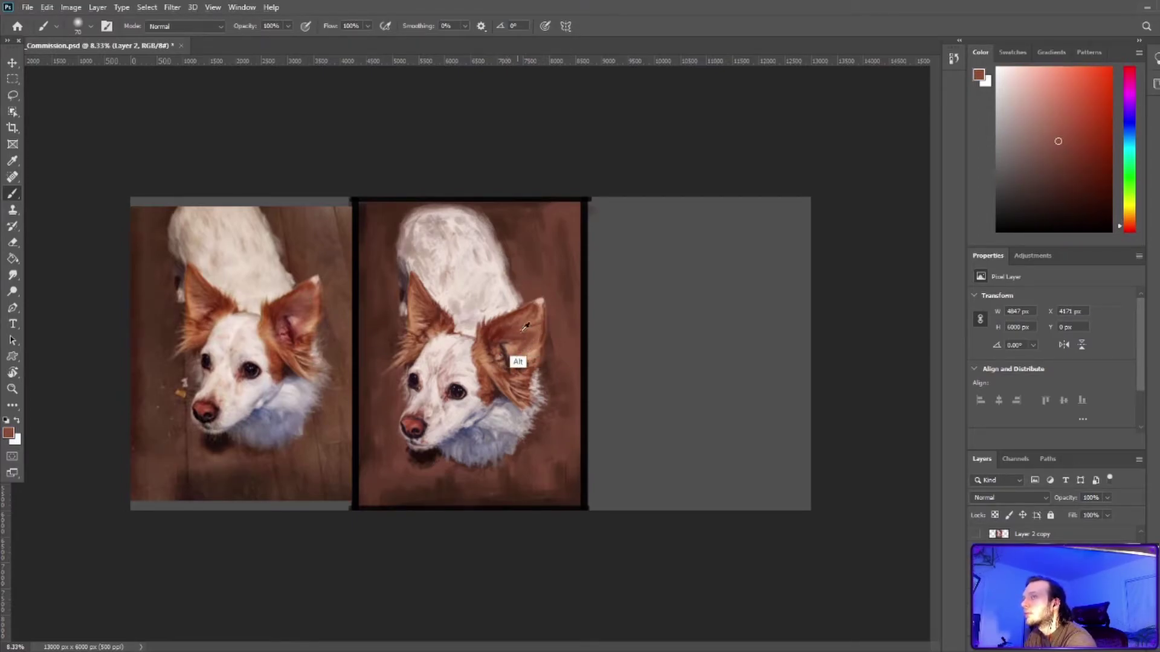
pyautogui.keyDown('alt'); pyautogui.click(501, 331); pyautogui.keyUp('alt')
pyautogui.keyDown('alt'); pyautogui.click(495, 331); pyautogui.keyUp('alt')
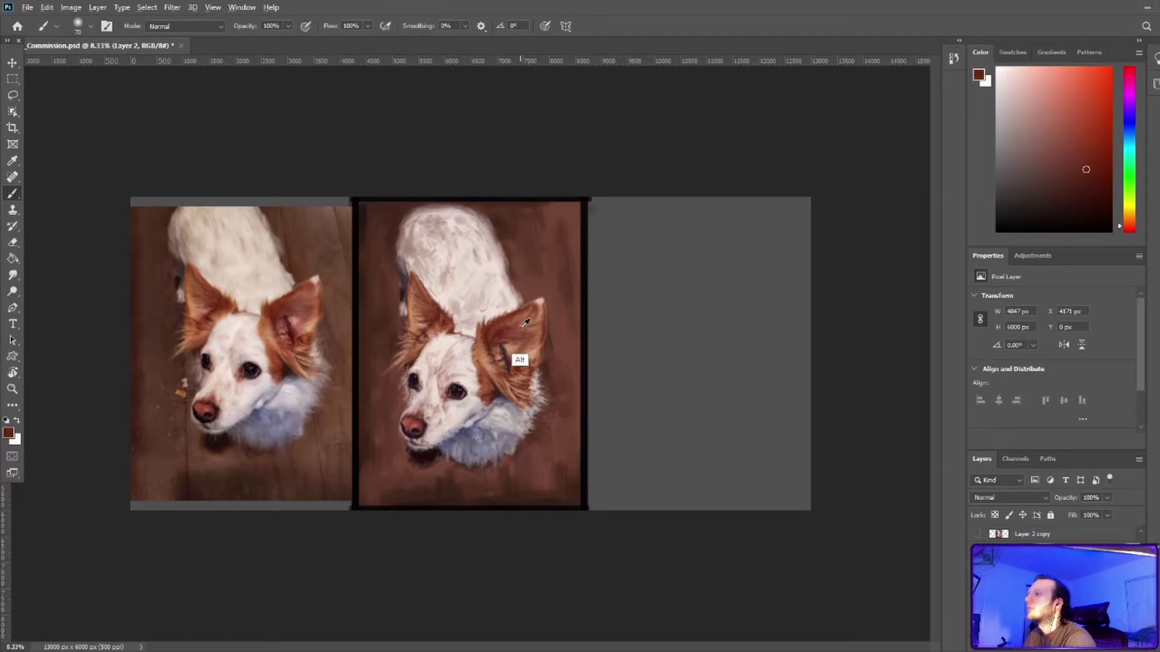
pyautogui.keyDown('alt'); pyautogui.click(523, 326); pyautogui.keyUp('alt')
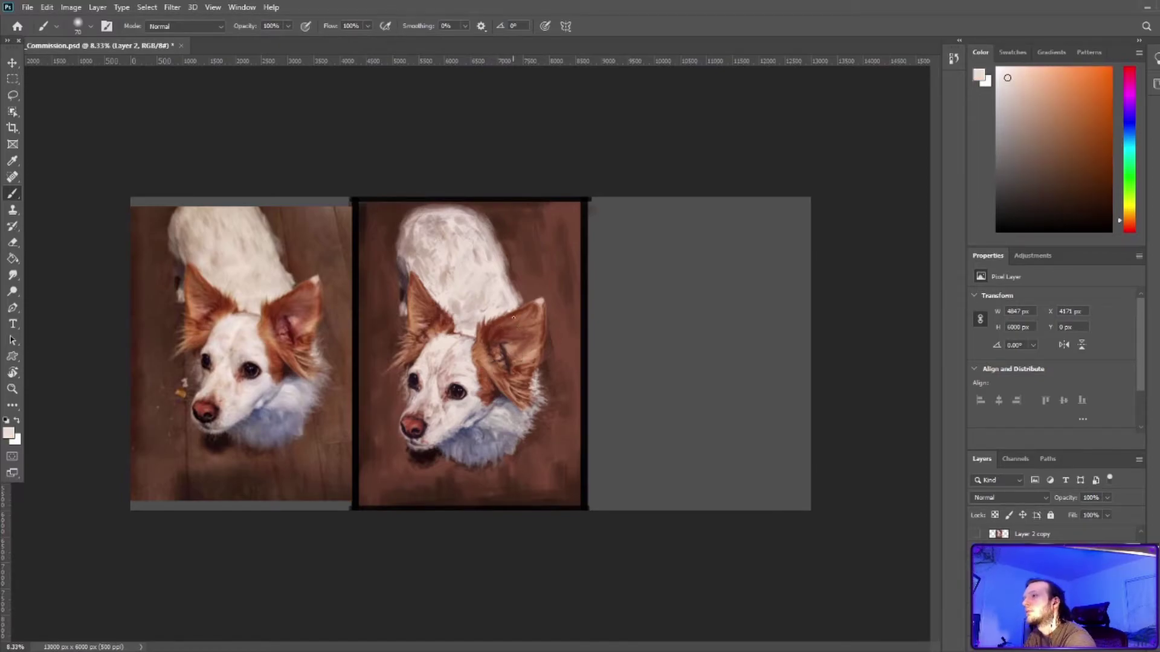
pyautogui.keyDown('alt'); pyautogui.click(426, 266); pyautogui.keyUp('alt')
pyautogui.keyDown('alt'); pyautogui.click(188, 293); pyautogui.keyUp('alt')
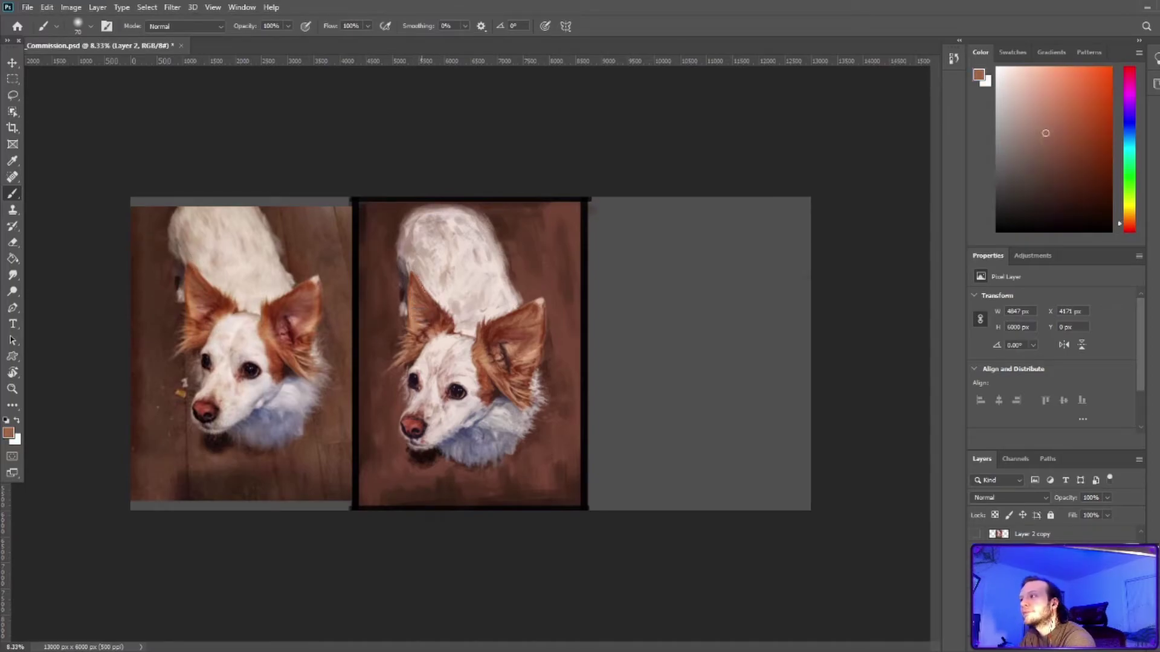
pyautogui.keyDown('alt'); pyautogui.click(430, 273); pyautogui.keyUp('alt')
pyautogui.hotkey('ctrl', 's')
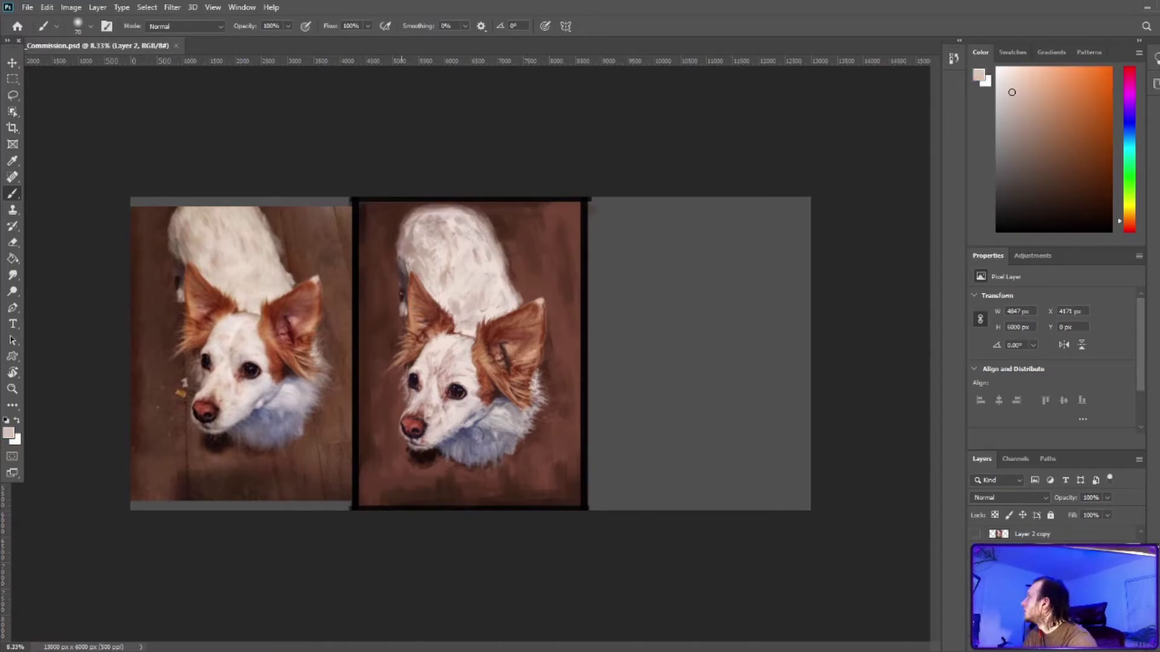
# Add light pinkish-white and dark reddish-brown fur strokes, then save Commission.psd again.
pyautogui.keyDown('alt'); pyautogui.click(429, 318); pyautogui.keyUp('alt')
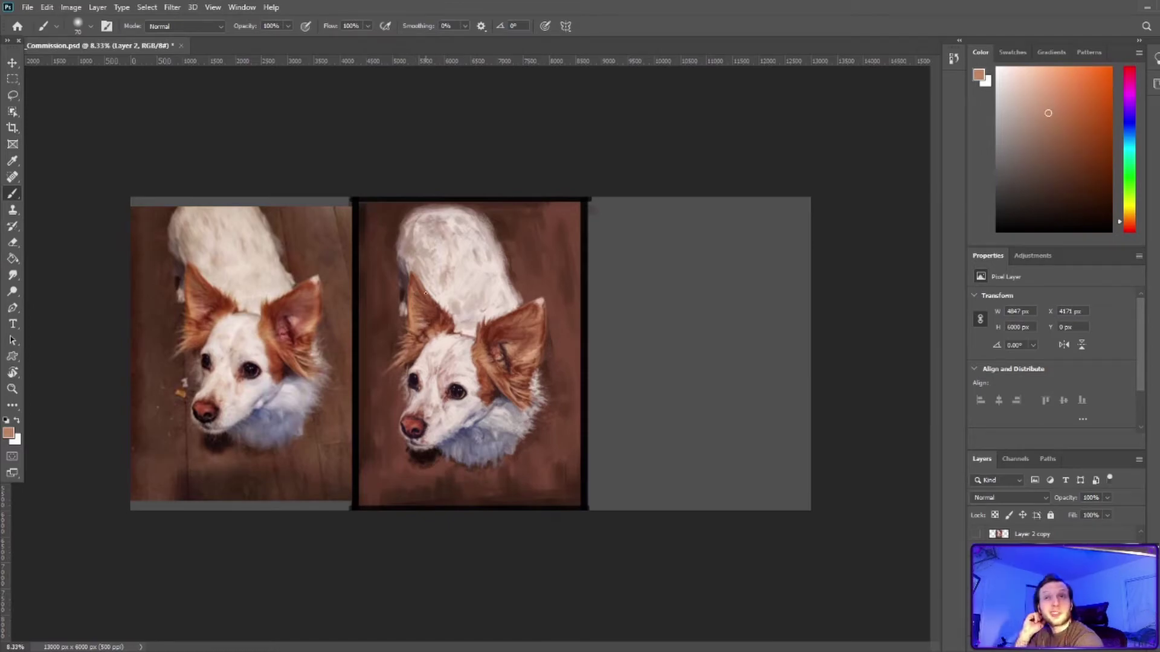
pyautogui.keyDown('alt'); pyautogui.click(450, 295); pyautogui.keyUp('alt')
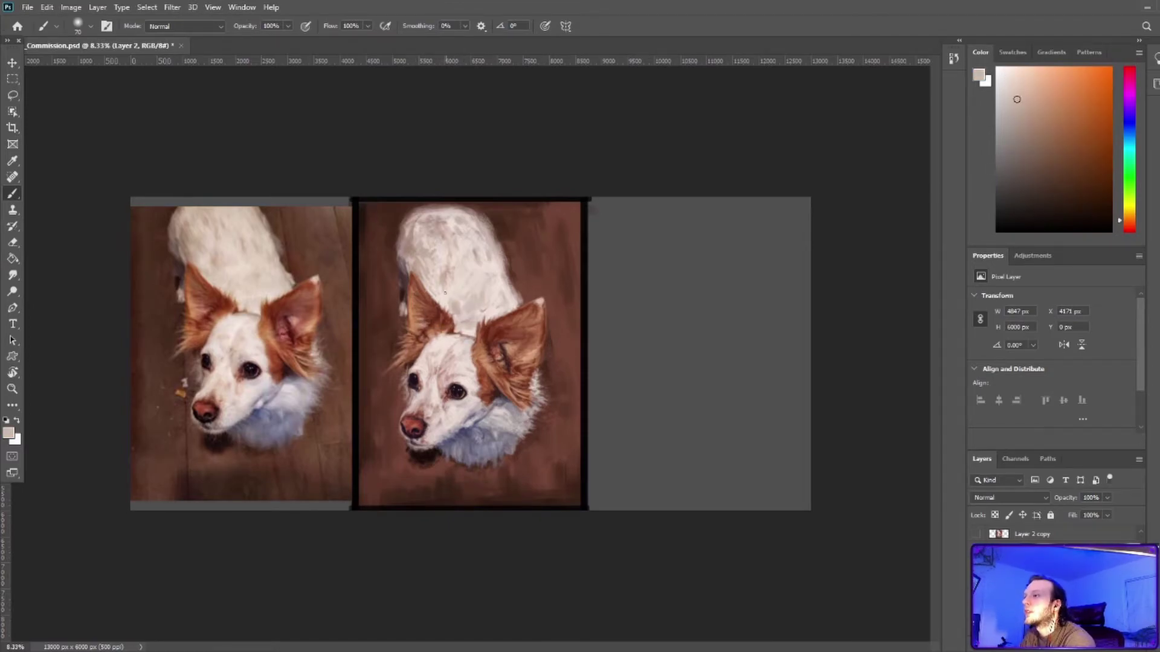
pyautogui.keyDown('alt'); pyautogui.click(427, 292); pyautogui.keyUp('alt')
pyautogui.keyDown('alt'); pyautogui.click(429, 314); pyautogui.keyUp('alt')
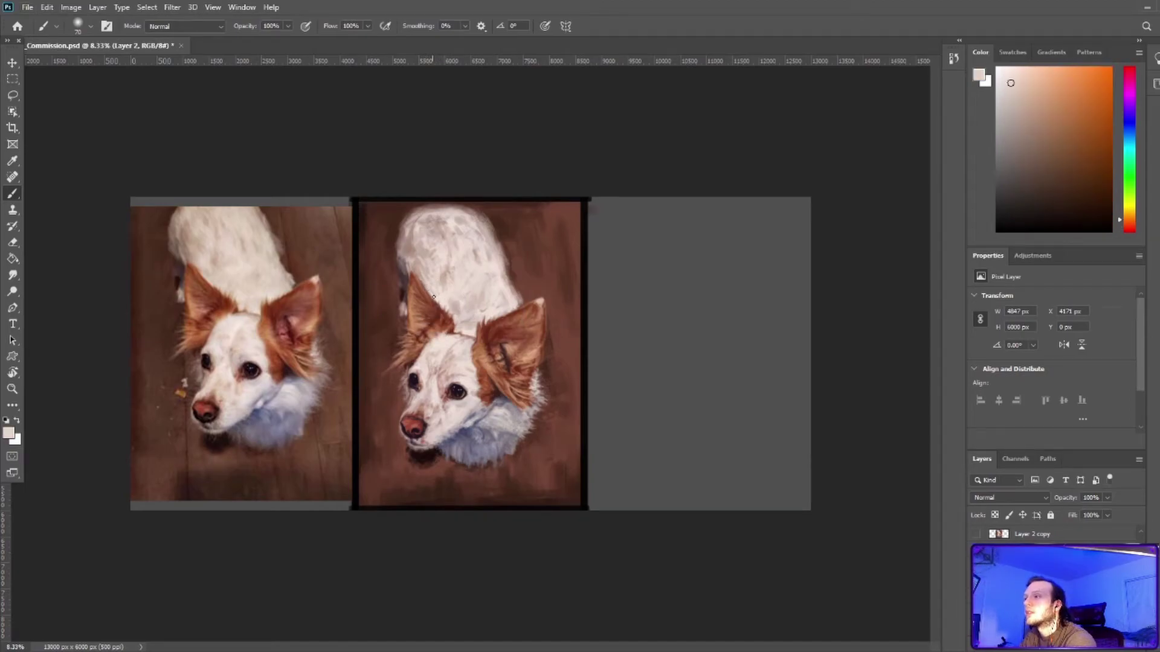
pyautogui.press('XF86AudioLowerVolume')
pyautogui.keyDown('alt'); pyautogui.click(508, 347); pyautogui.keyUp('alt')
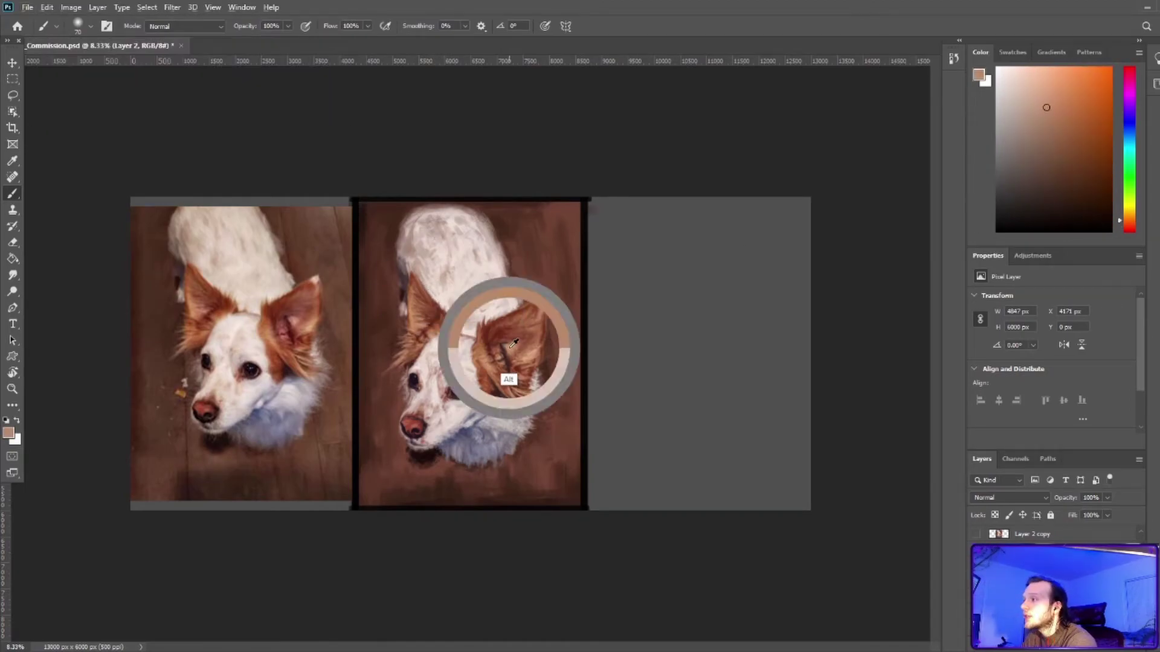
pyautogui.hotkey('ctrl', 's')
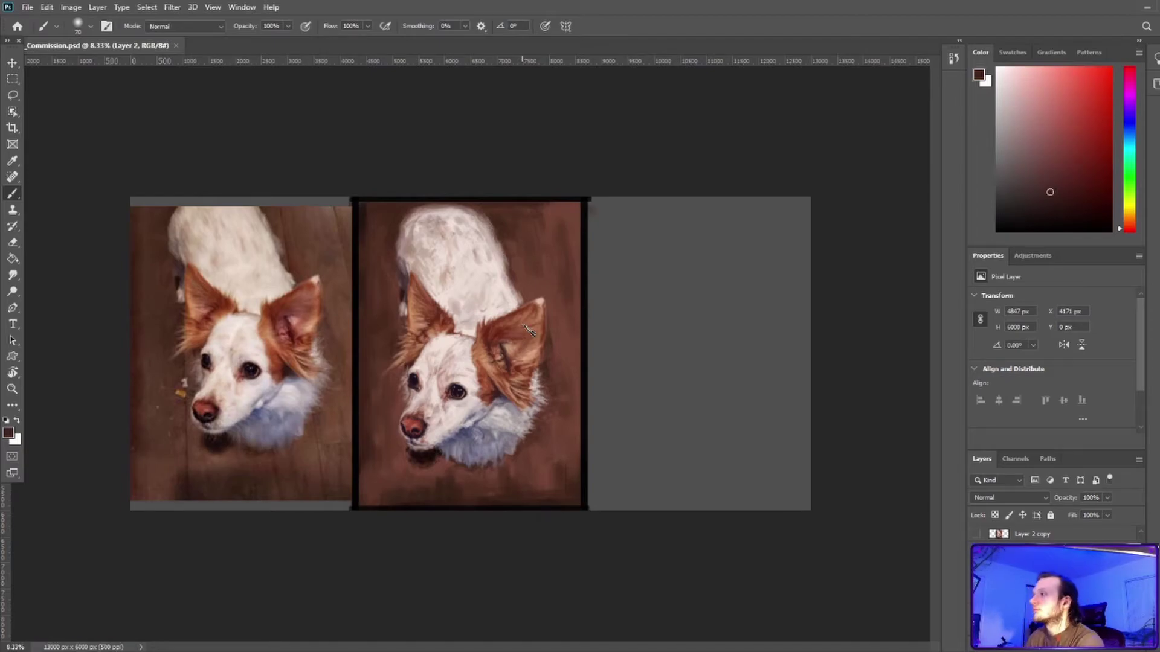
# Texture the ears with alternating red-brown and orange-brown strokes, plus light peach highlights.
pyautogui.keyDown('alt'); pyautogui.click(499, 330); pyautogui.keyUp('alt')
pyautogui.keyDown('alt'); pyautogui.click(520, 367); pyautogui.keyUp('alt')
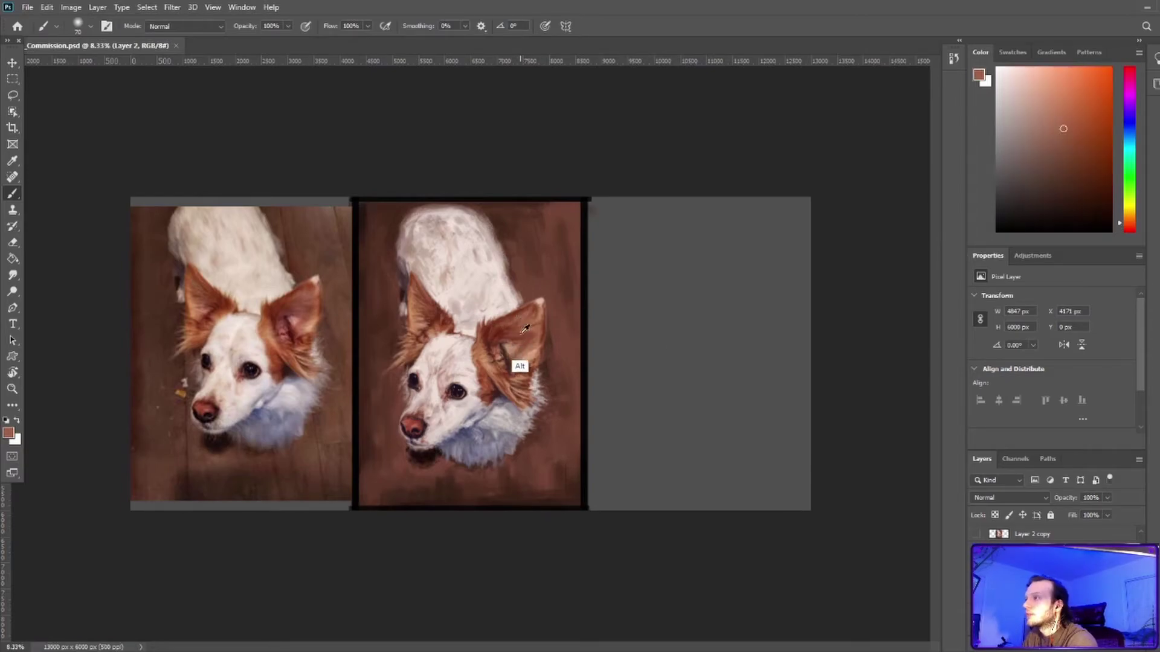
pyautogui.keyDown('alt'); pyautogui.click(487, 336); pyautogui.keyUp('alt')
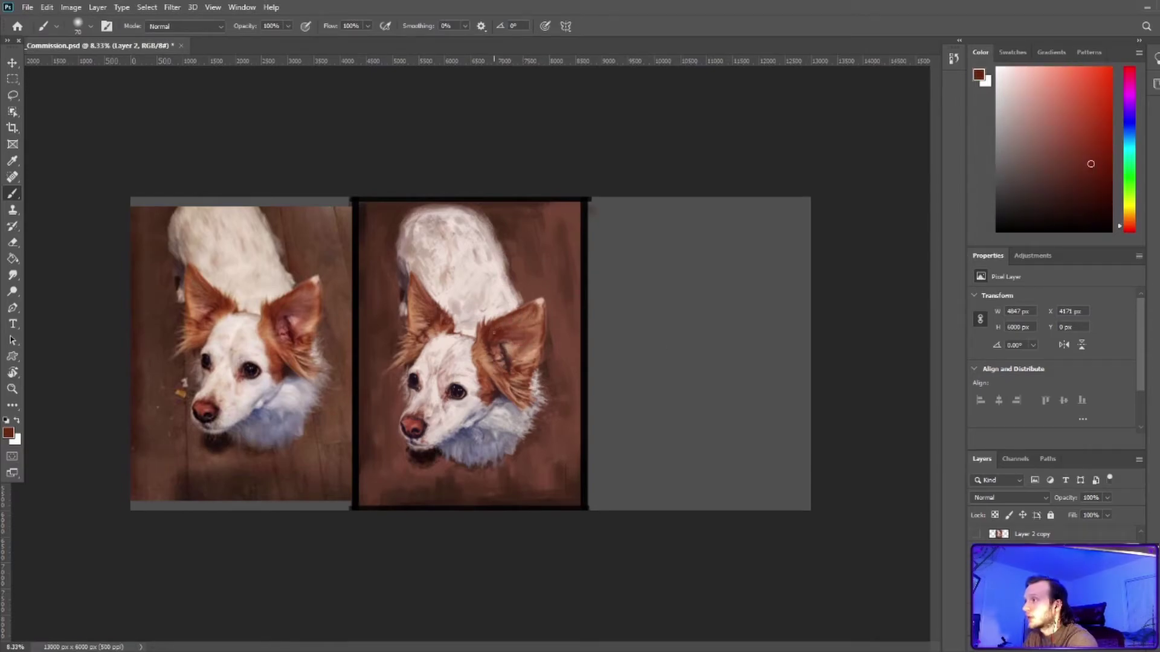
pyautogui.keyDown('alt'); pyautogui.click(496, 331); pyautogui.keyUp('alt')
pyautogui.keyDown('alt'); pyautogui.click(495, 313); pyautogui.keyUp('alt')
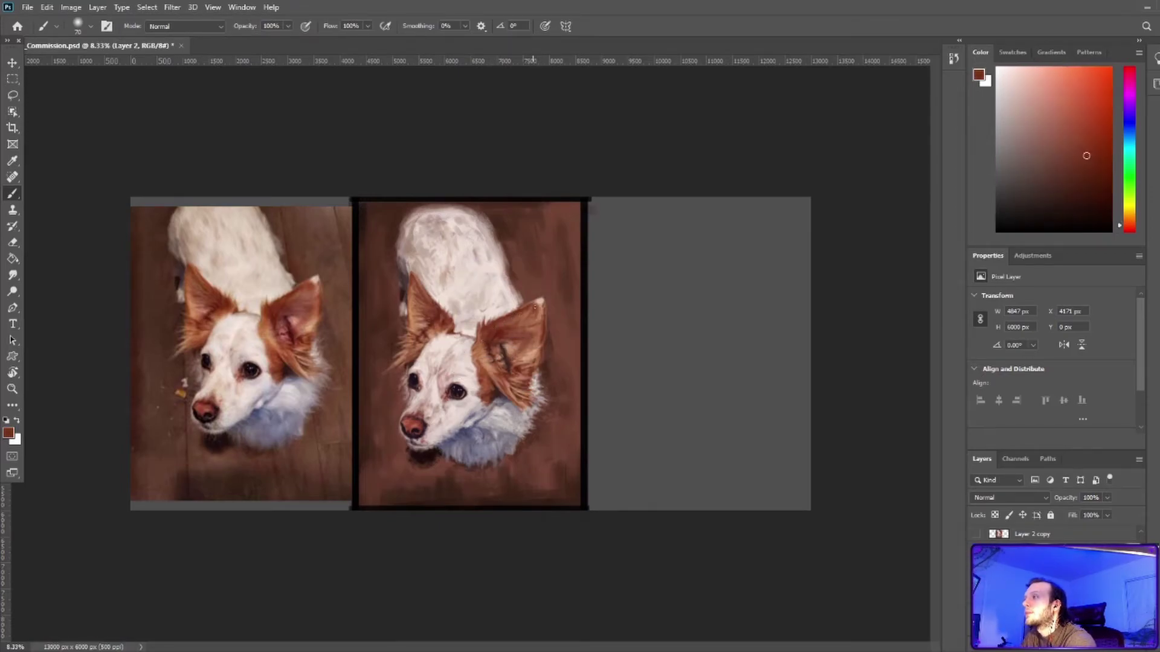
pyautogui.keyDown('alt'); pyautogui.click(518, 307); pyautogui.keyUp('alt')
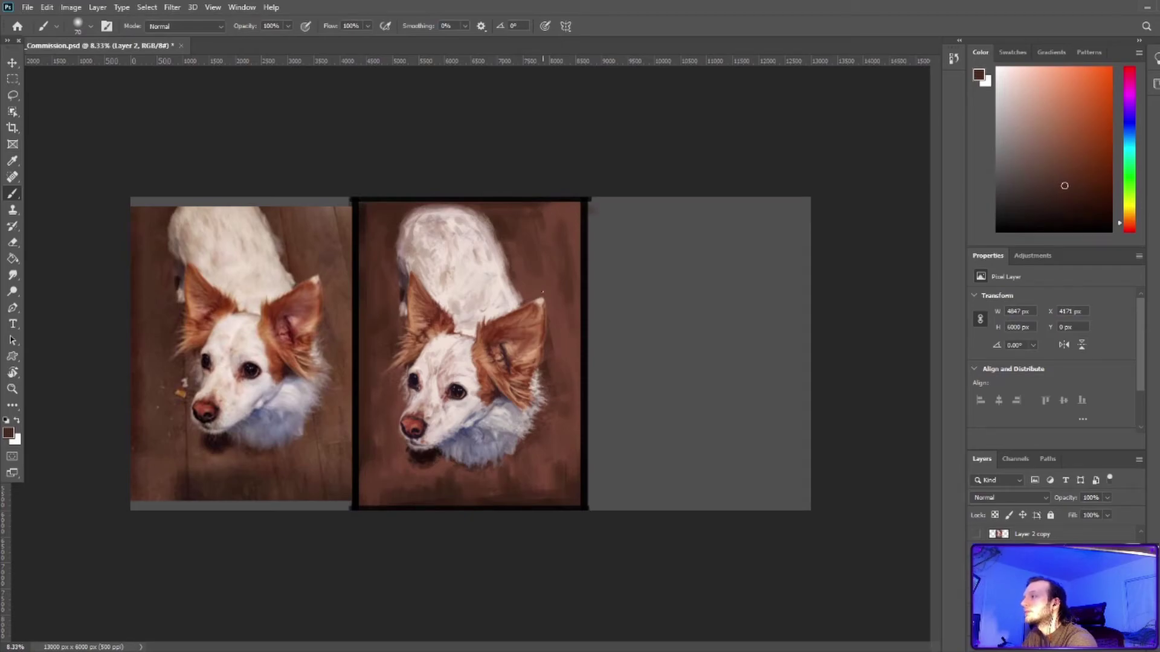
pyautogui.keyDown('alt'); pyautogui.click(536, 311); pyautogui.keyUp('alt')
pyautogui.keyDown('alt'); pyautogui.click(534, 311); pyautogui.keyUp('alt')
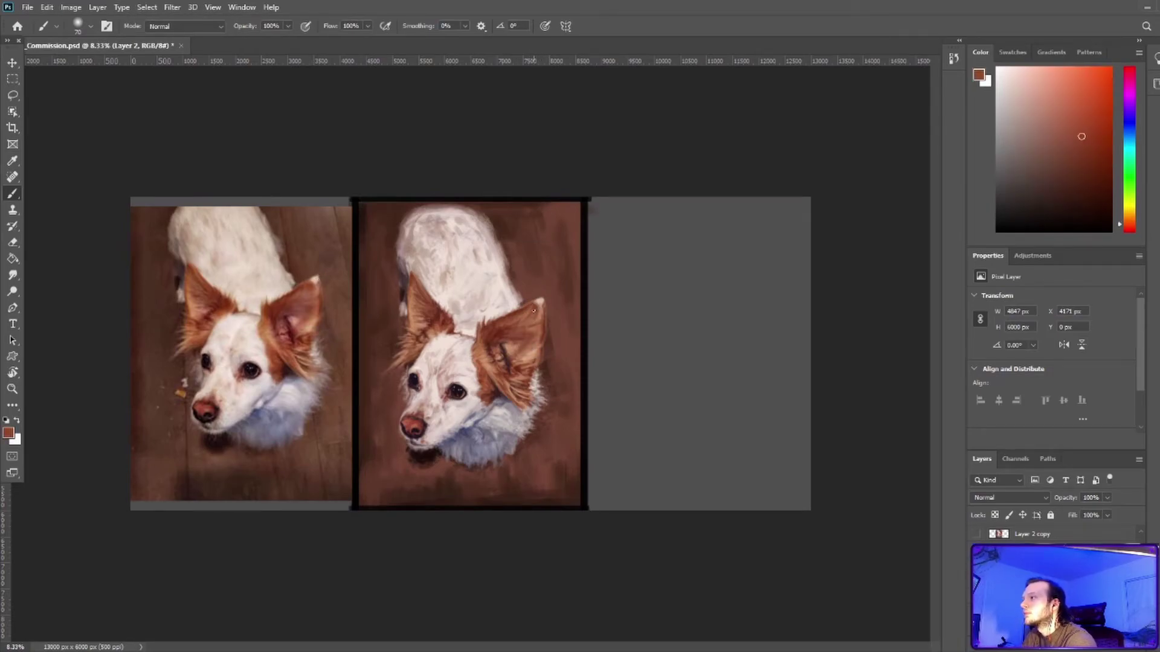
pyautogui.keyDown('alt'); pyautogui.click(540, 320); pyautogui.keyUp('alt')
pyautogui.keyDown('alt'); pyautogui.click(546, 318); pyautogui.keyUp('alt')
pyautogui.keyDown('alt'); pyautogui.click(542, 367); pyautogui.keyUp('alt')
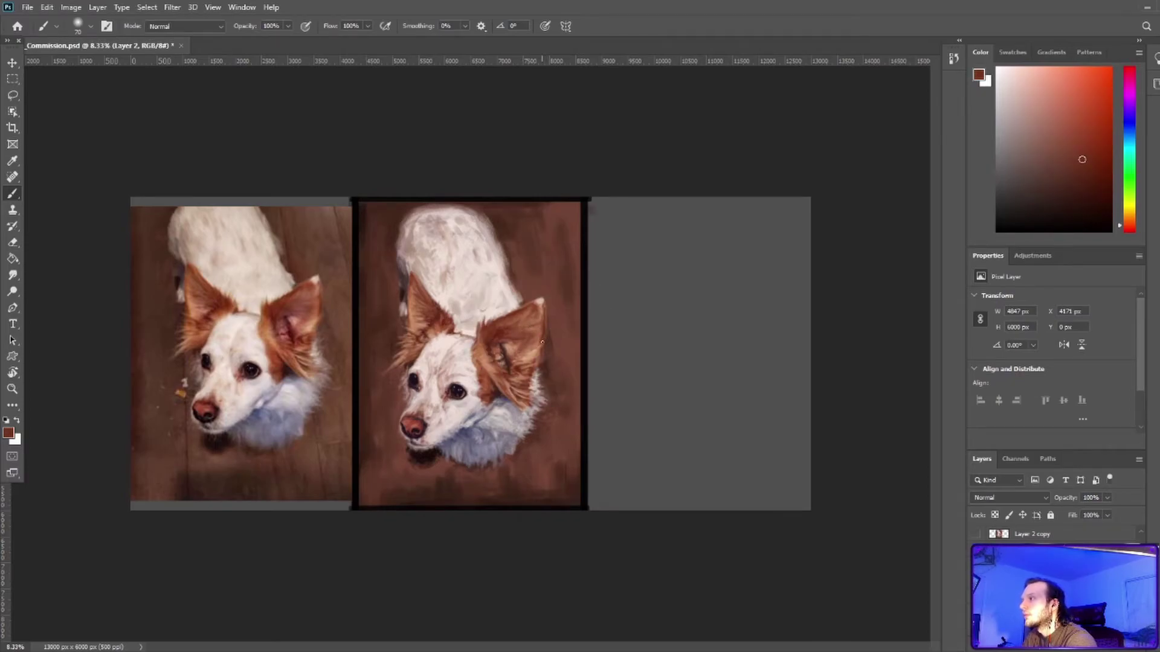
pyautogui.keyDown('alt'); pyautogui.click(535, 381); pyautogui.keyUp('alt')
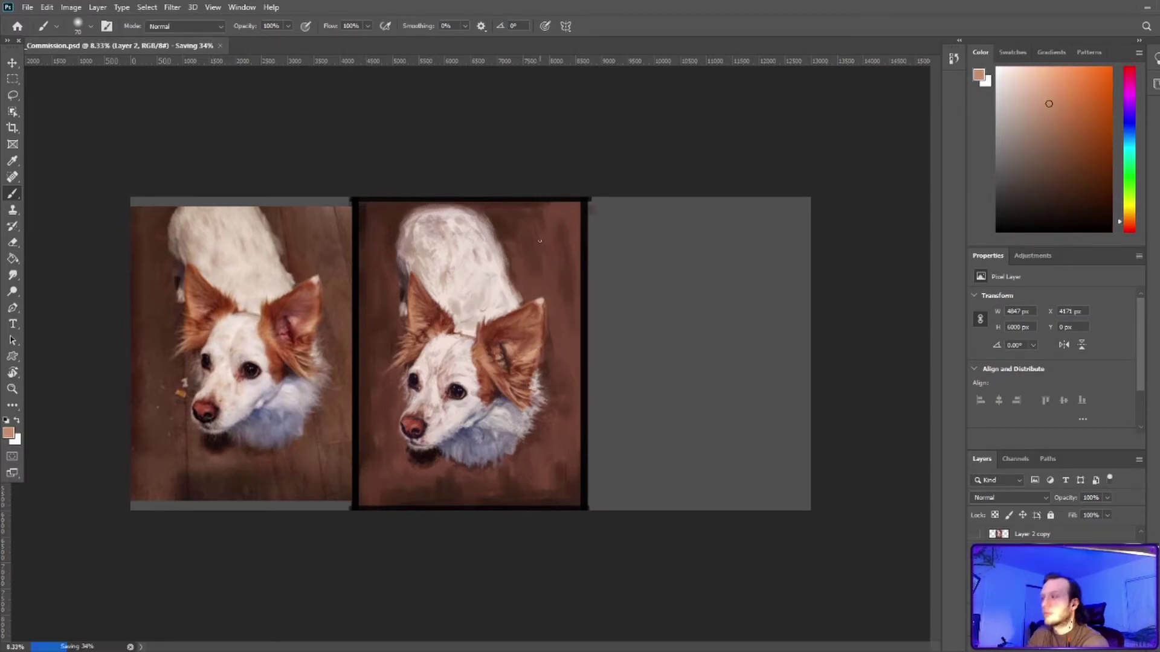
# Layer dark red-brown and lighter orange strokes across both ears.
pyautogui.keyDown('alt'); pyautogui.click(423, 330); pyautogui.keyUp('alt')
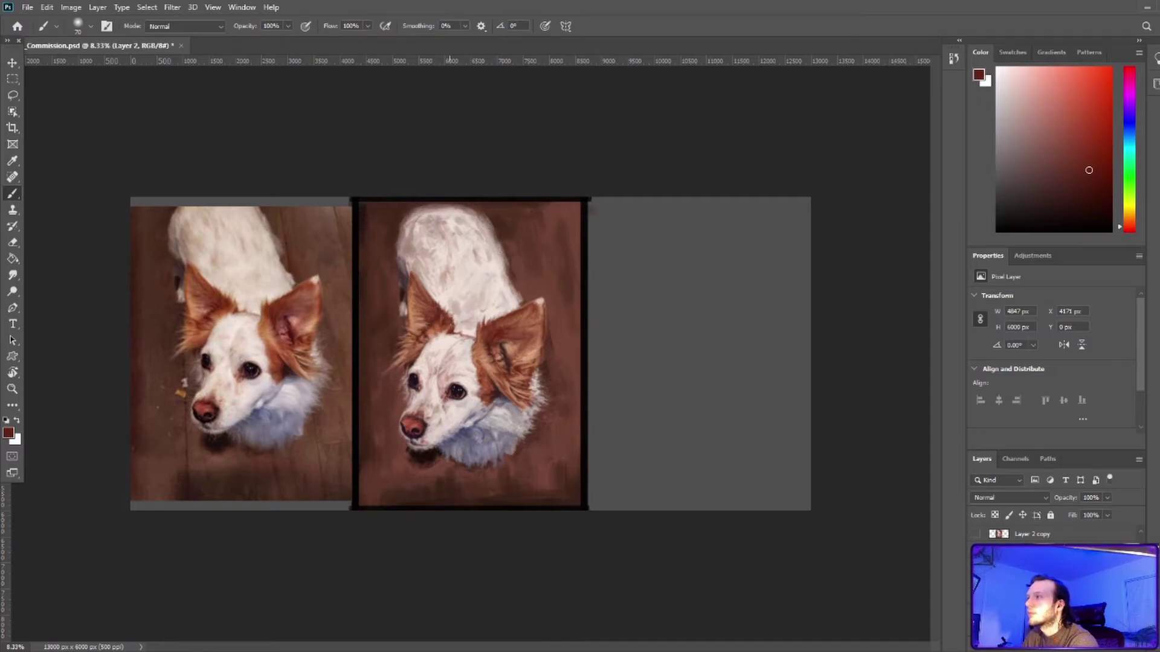
pyautogui.keyDown('alt'); pyautogui.click(425, 317); pyautogui.keyUp('alt')
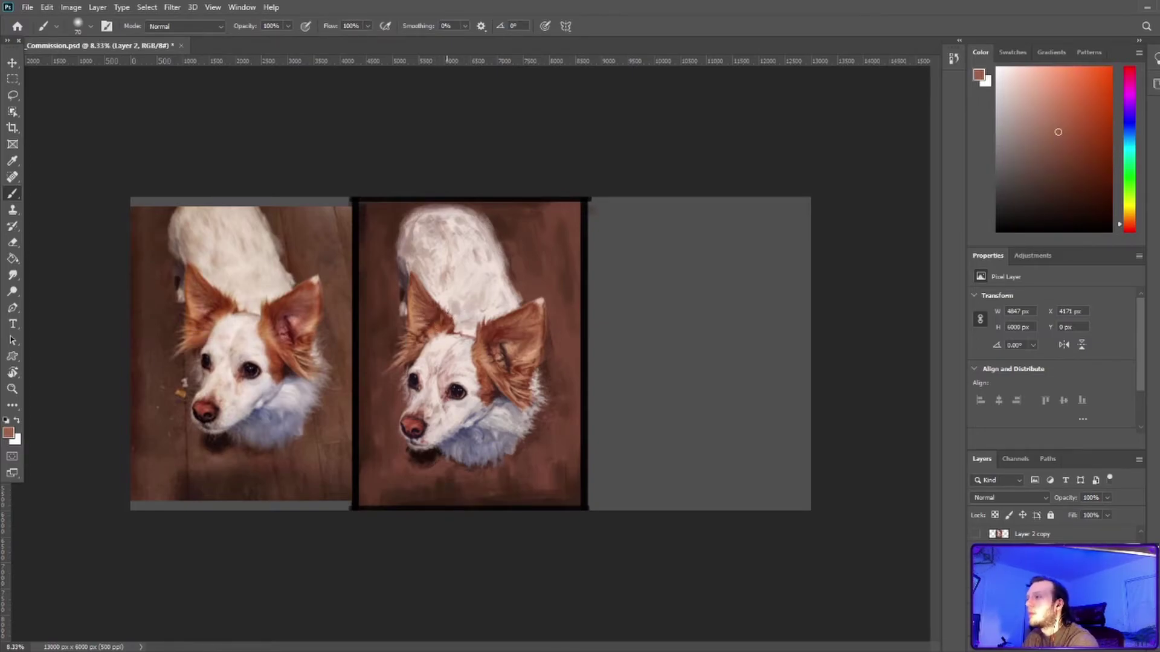
pyautogui.keyDown('alt'); pyautogui.click(490, 332); pyautogui.keyUp('alt')
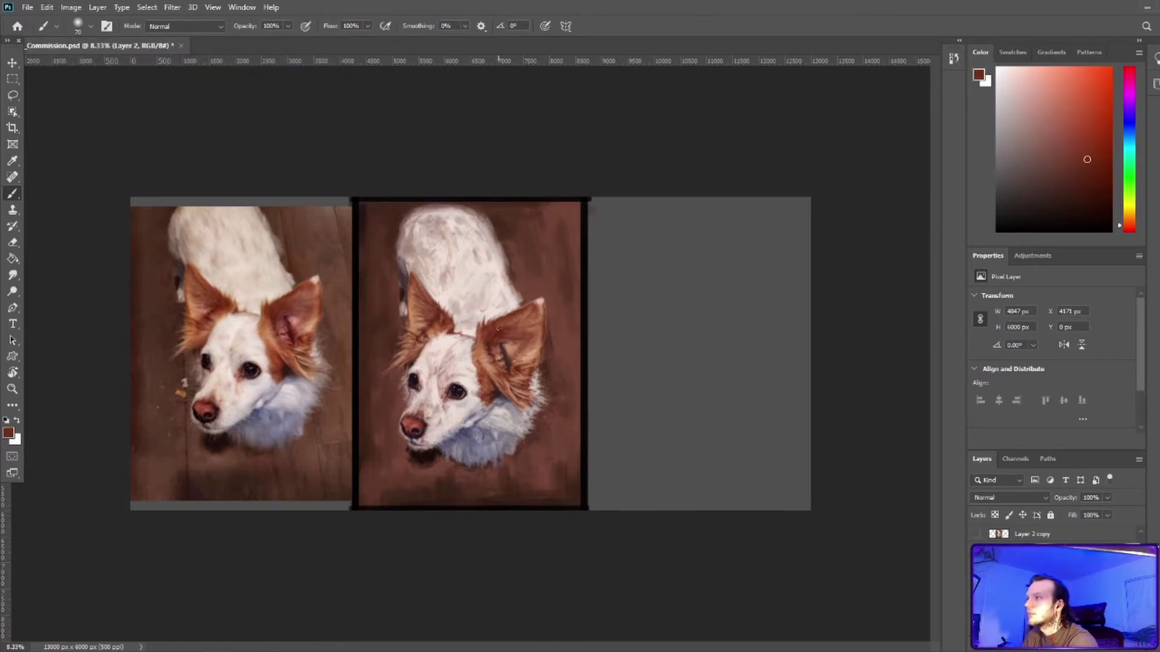
pyautogui.keyDown('alt'); pyautogui.click(541, 327); pyautogui.keyUp('alt')
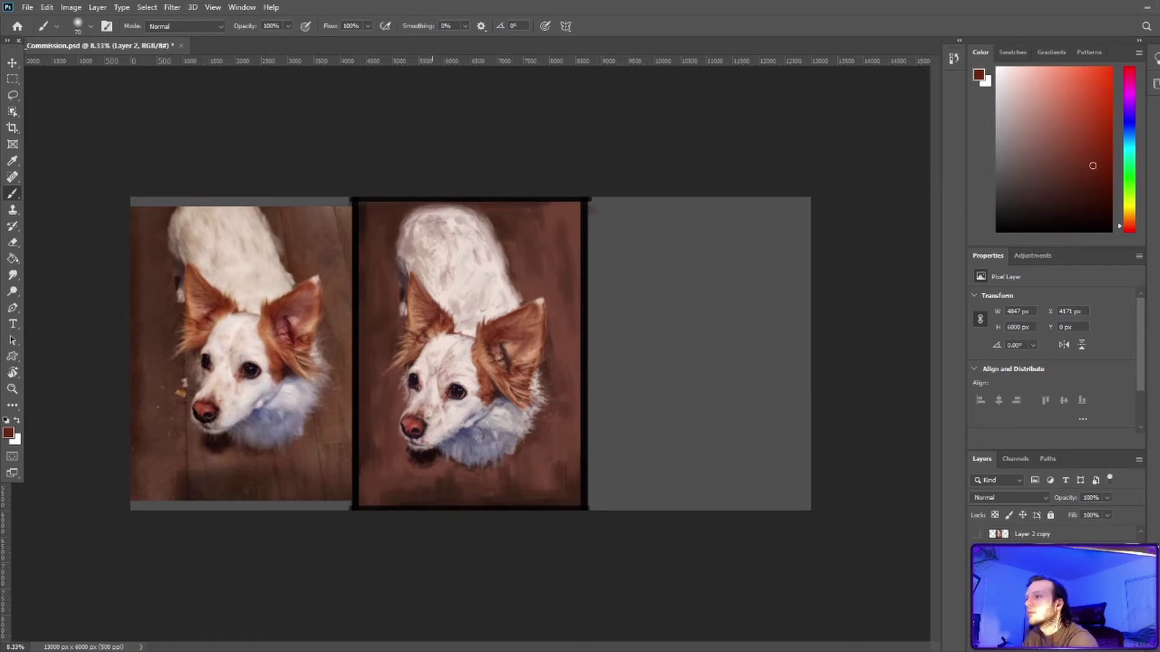
pyautogui.keyDown('alt'); pyautogui.click(402, 323); pyautogui.keyUp('alt')
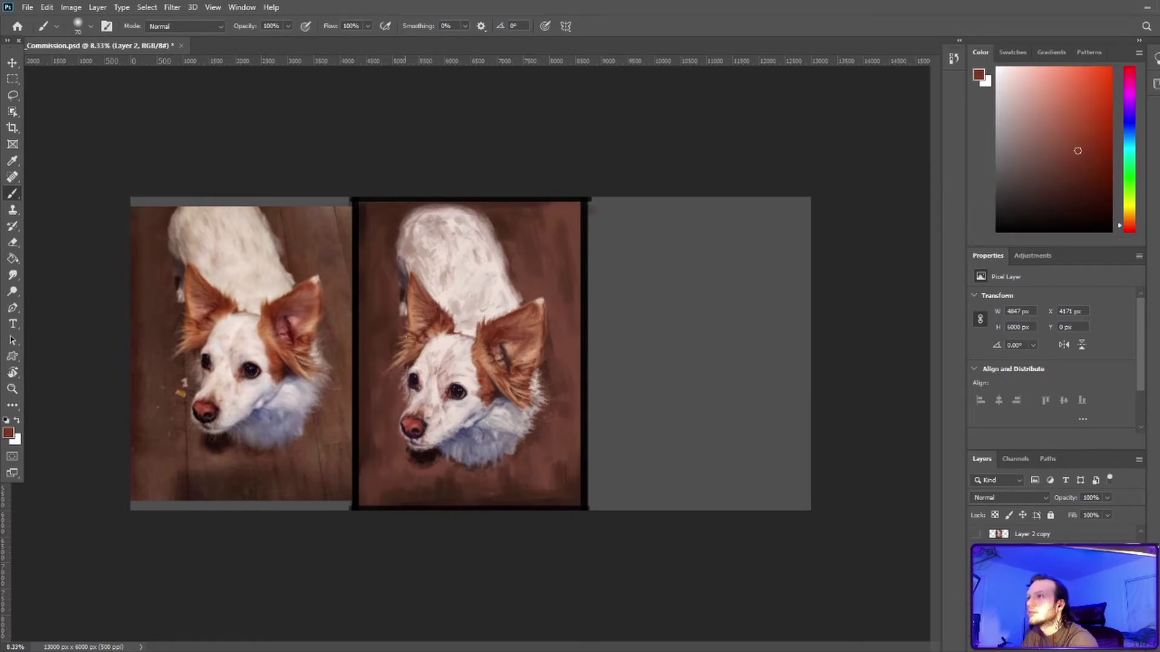
pyautogui.keyDown('alt'); pyautogui.click(405, 329); pyautogui.keyUp('alt')
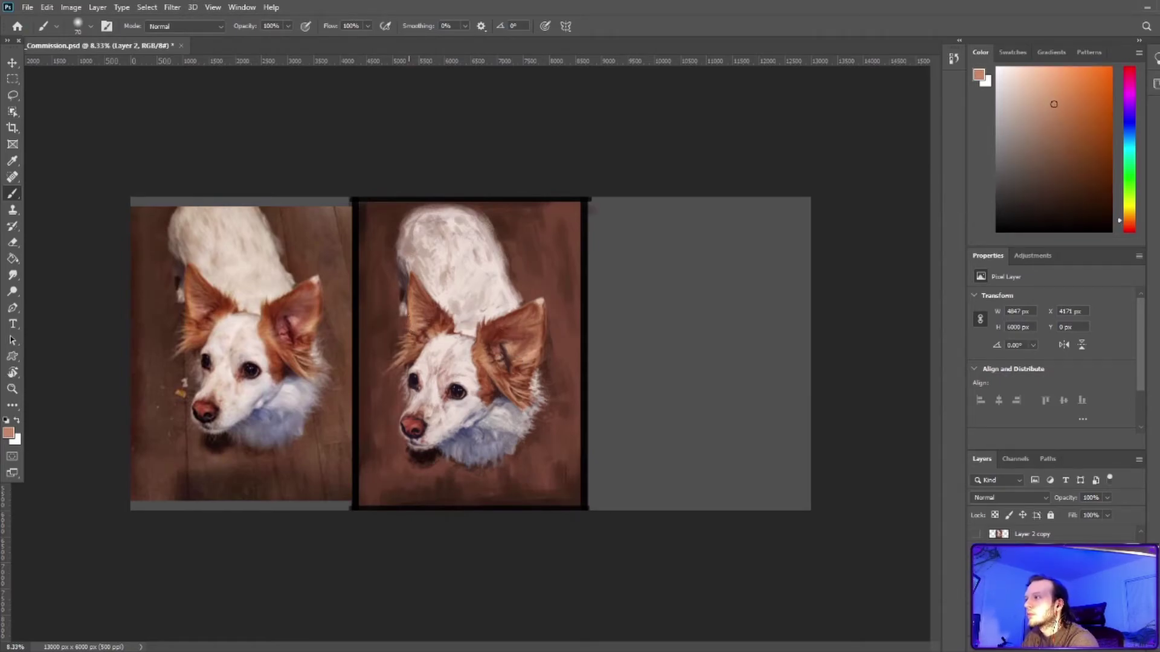
pyautogui.keyDown('alt'); pyautogui.click(476, 319); pyautogui.keyUp('alt')
pyautogui.keyDown('alt'); pyautogui.click(489, 358); pyautogui.keyUp('alt')
pyautogui.keyDown('alt'); pyautogui.click(478, 329); pyautogui.keyUp('alt')
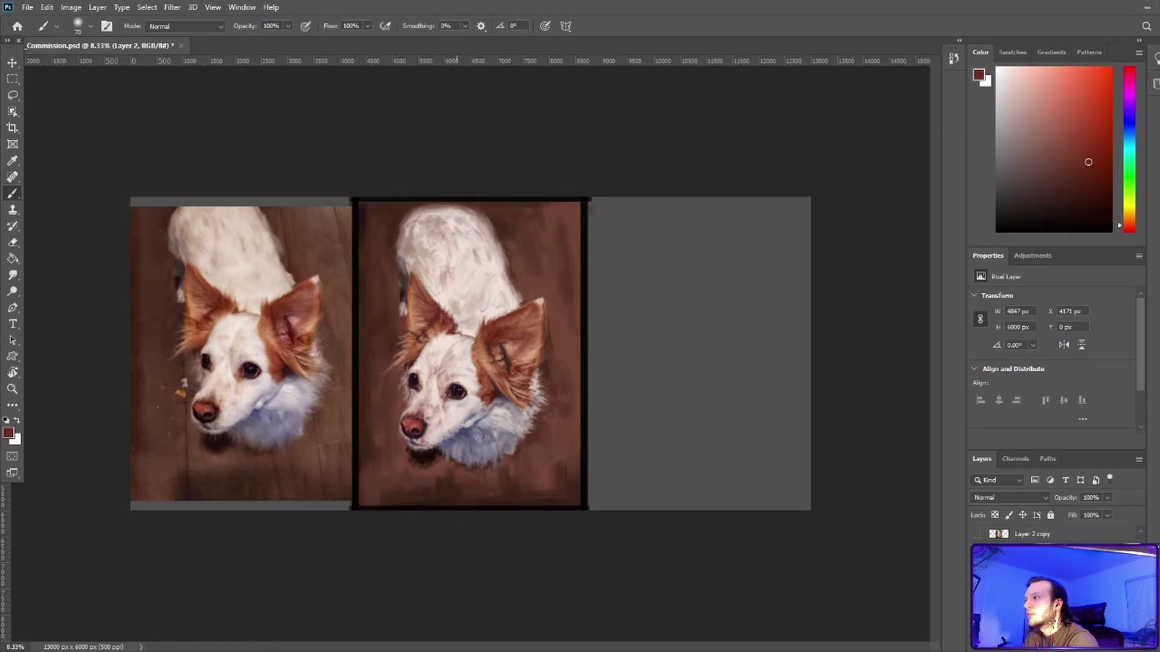
# Brush pinkish-white fur on the back and dark-to-orange browns, then shrink the brush.
pyautogui.keyDown('alt'); pyautogui.click(448, 336); pyautogui.keyUp('alt')
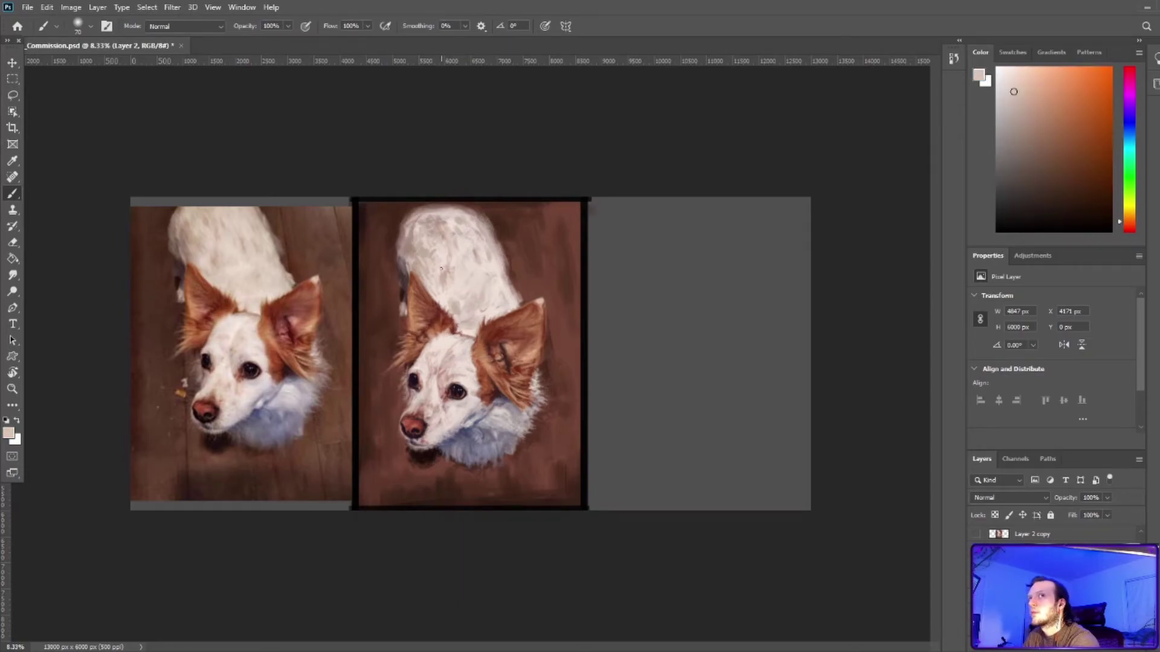
pyautogui.keyDown('alt'); pyautogui.click(455, 328); pyautogui.keyUp('alt')
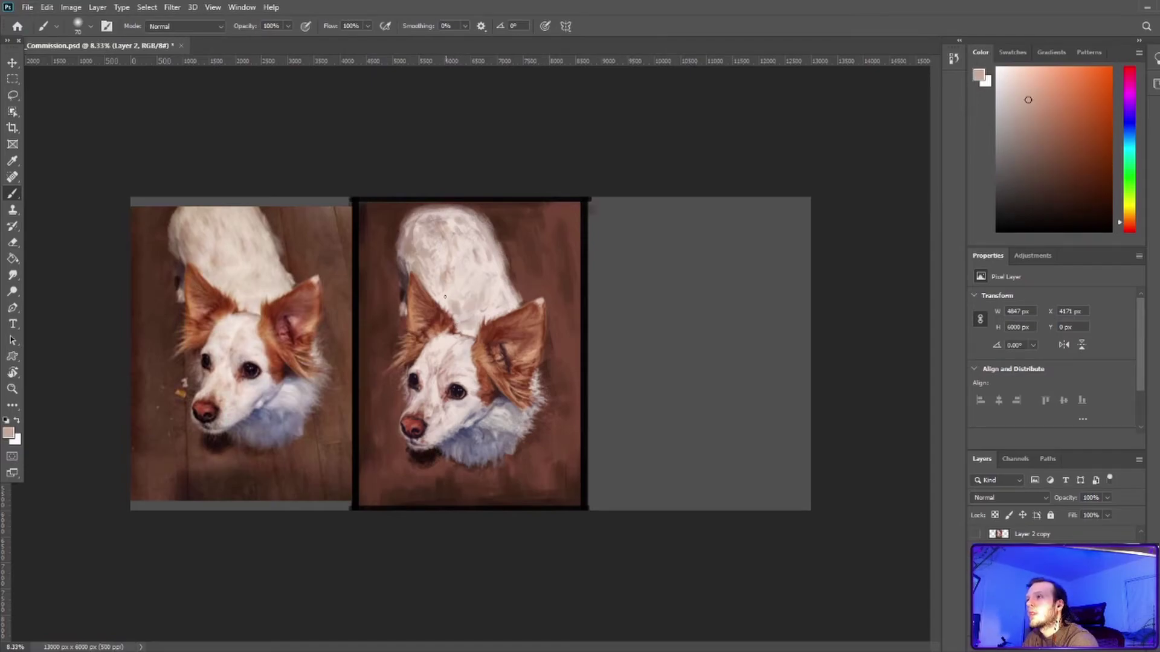
pyautogui.keyDown('alt'); pyautogui.click(412, 276); pyautogui.keyUp('alt')
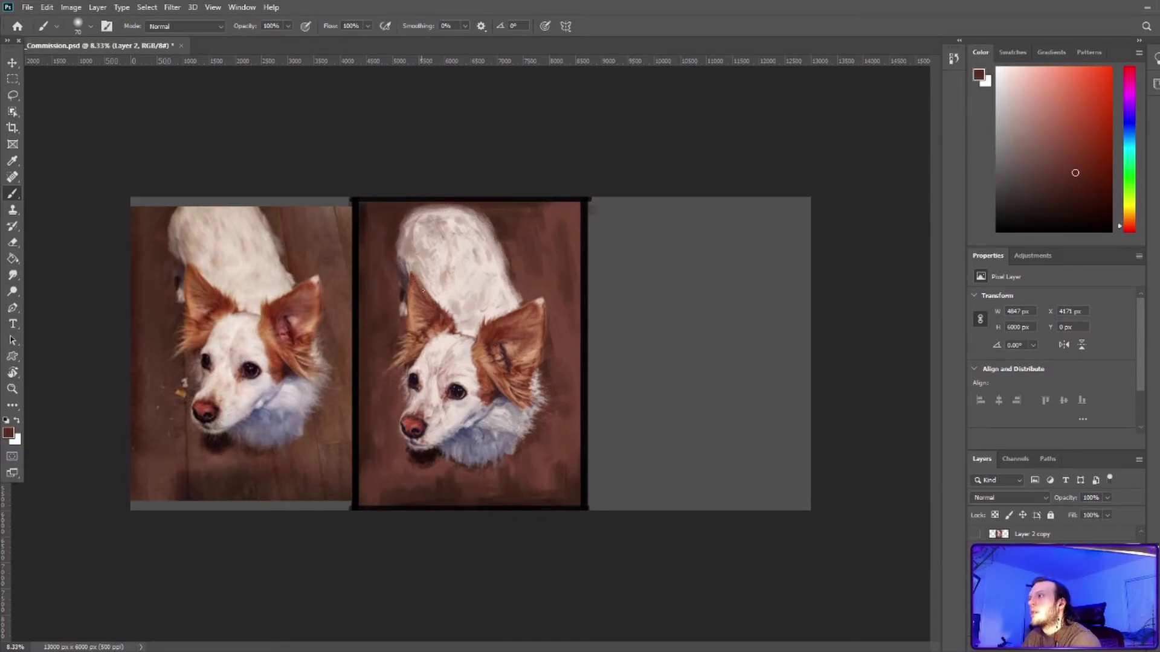
pyautogui.keyDown('alt'); pyautogui.click(416, 327); pyautogui.keyUp('alt')
pyautogui.keyDown('alt'); pyautogui.click(405, 288); pyautogui.keyUp('alt')
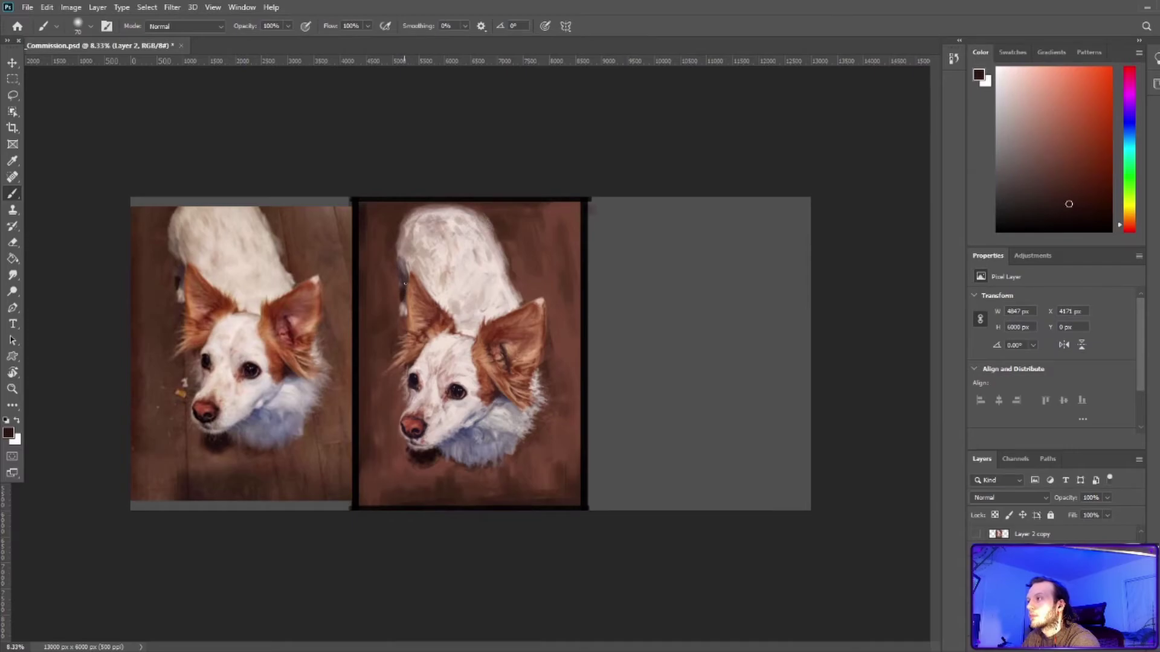
pyautogui.keyDown('alt'); pyautogui.click(406, 323); pyautogui.keyUp('alt')
pyautogui.press('[')
# Touch up ear and fur with orange, red-brown and light pink strokes, saving twice.
pyautogui.keyDown('alt'); pyautogui.click(415, 361); pyautogui.keyUp('alt')
pyautogui.keyDown('alt'); pyautogui.click(425, 296); pyautogui.keyUp('alt')
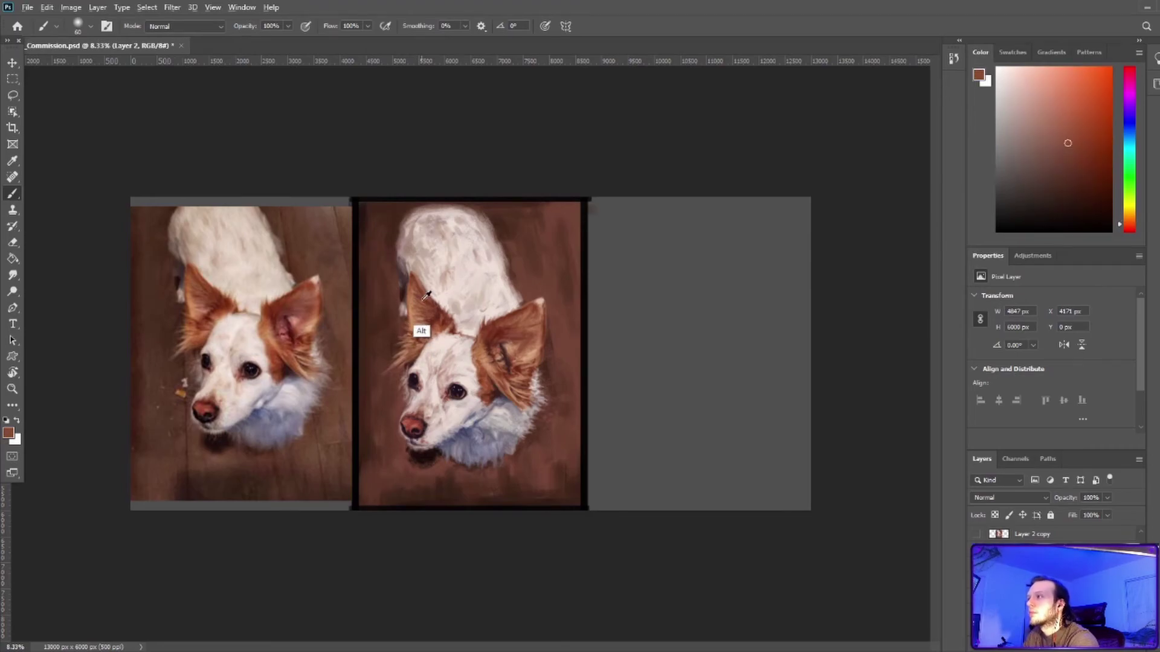
pyautogui.keyDown('alt'); pyautogui.click(422, 295); pyautogui.keyUp('alt')
pyautogui.hotkey('ctrl', 's')
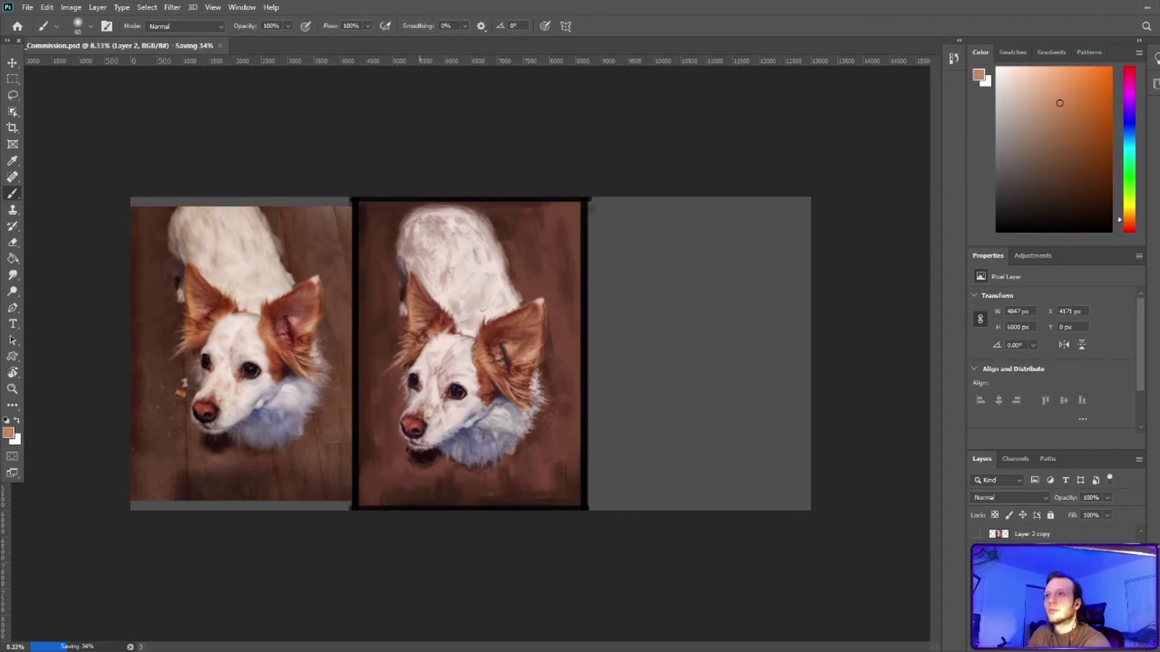
pyautogui.keyDown('alt'); pyautogui.click(412, 356); pyautogui.keyUp('alt')
pyautogui.click(196, 380)
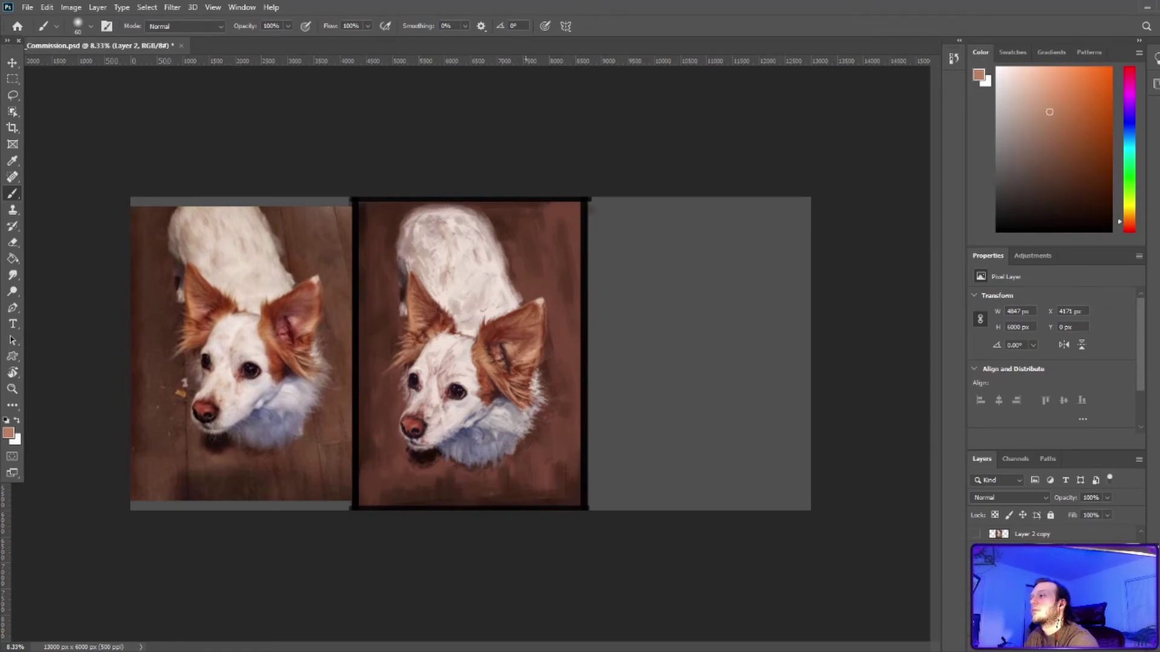
pyautogui.keyDown('alt'); pyautogui.click(438, 340); pyautogui.keyUp('alt')
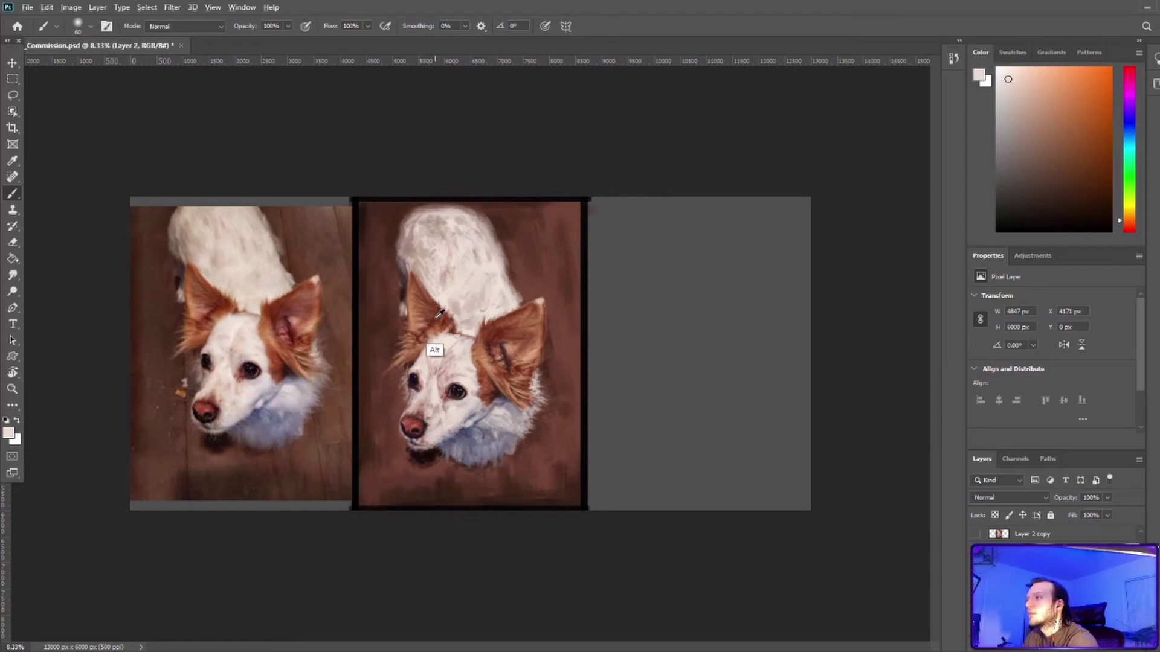
pyautogui.keyDown('alt'); pyautogui.click(439, 313); pyautogui.keyUp('alt')
pyautogui.hotkey('ctrl', 's')
# Dab saturated dark red-brown accents onto the fur and ears, then save.
pyautogui.keyDown('alt'); pyautogui.click(506, 384); pyautogui.keyUp('alt')
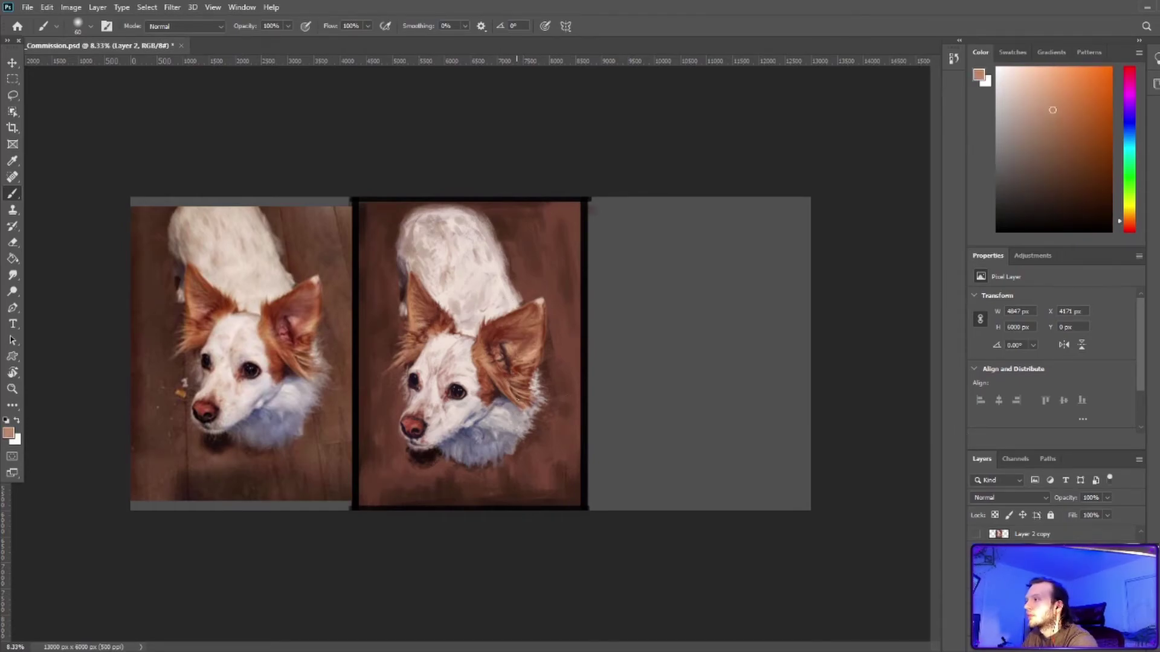
pyautogui.keyDown('alt'); pyautogui.click(564, 396); pyautogui.keyUp('alt')
pyautogui.keyDown('alt'); pyautogui.click(502, 318); pyautogui.keyUp('alt')
pyautogui.keyDown('alt'); pyautogui.click(499, 329); pyautogui.keyUp('alt')
pyautogui.hotkey('ctrl', 's')
# Add pale pink, orange-tan and dark red-brown touches, save, and stroke the face.
pyautogui.keyDown('alt'); pyautogui.click(465, 339); pyautogui.keyUp('alt')
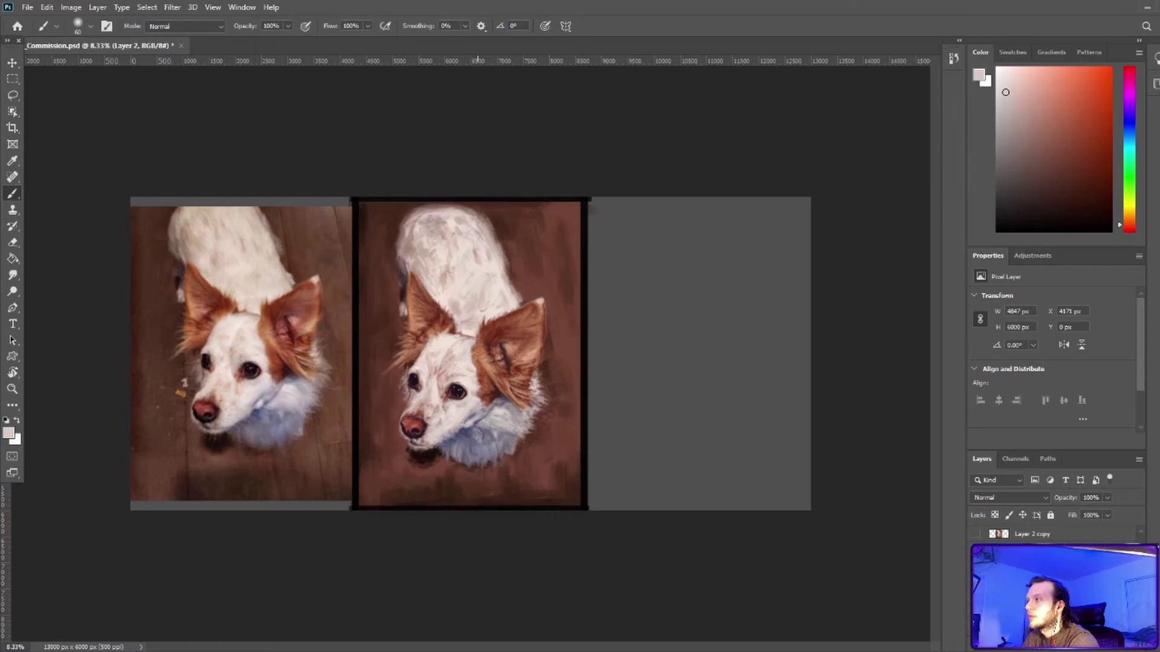
pyautogui.keyDown('alt'); pyautogui.click(499, 354); pyautogui.keyUp('alt')
pyautogui.keyDown('alt'); pyautogui.click(416, 348); pyautogui.keyUp('alt')
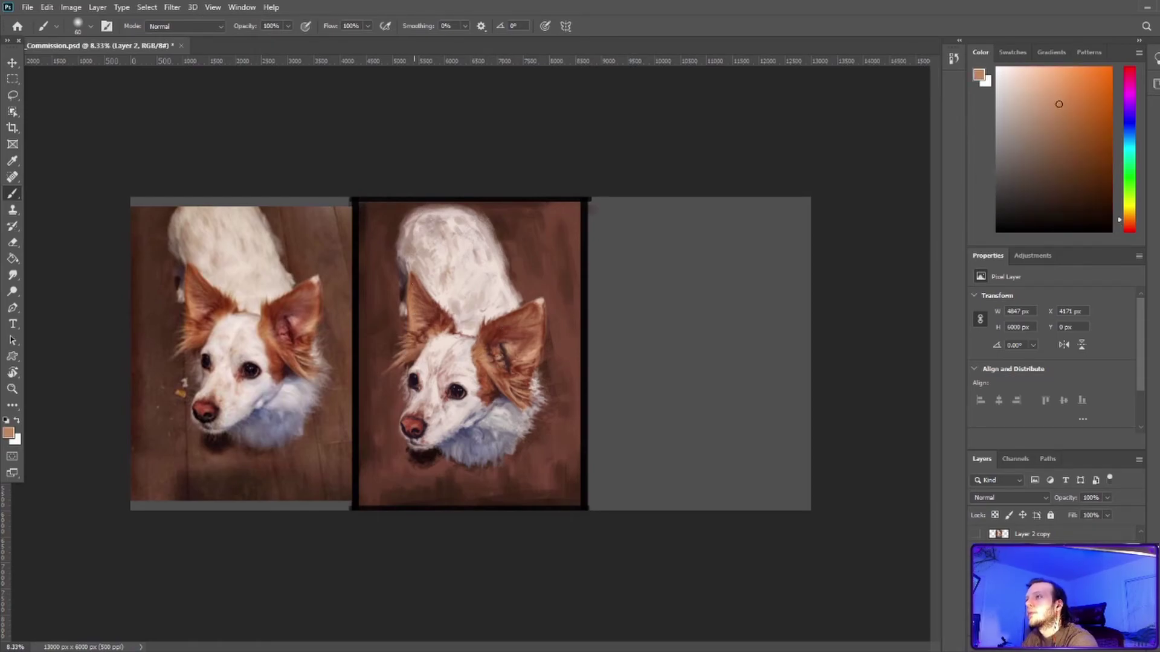
pyautogui.keyDown('alt'); pyautogui.click(460, 414); pyautogui.keyUp('alt')
pyautogui.keyDown('alt'); pyautogui.click(423, 384); pyautogui.keyUp('alt')
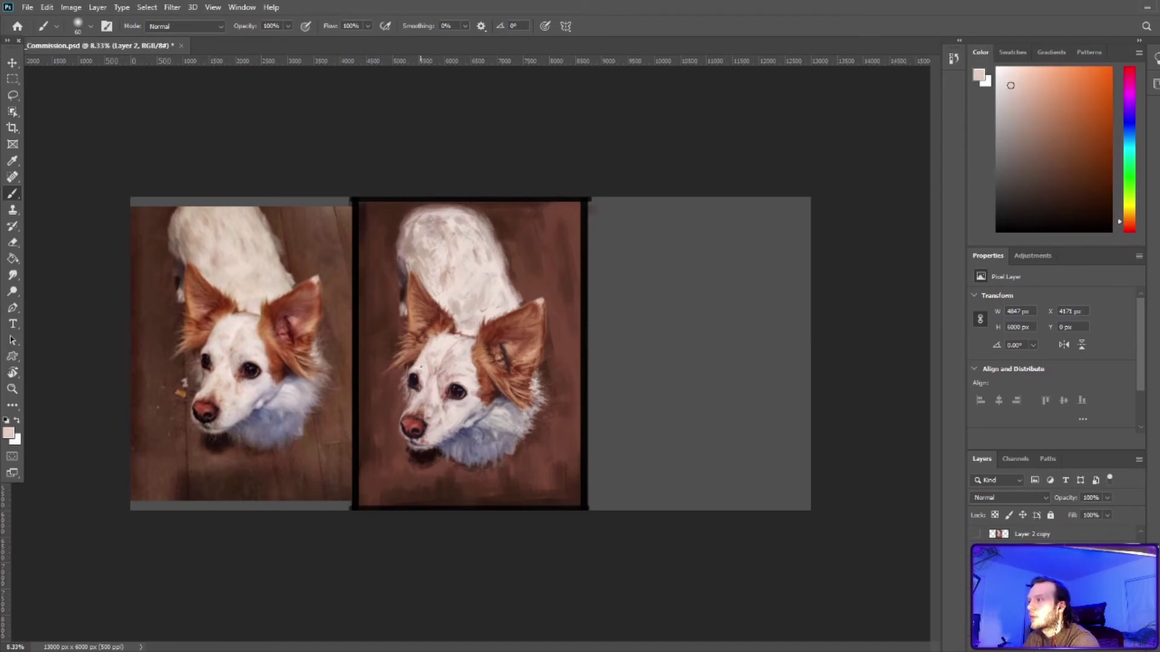
pyautogui.keyDown('alt'); pyautogui.click(502, 390); pyautogui.keyUp('alt')
pyautogui.hotkey('ctrl', 's')
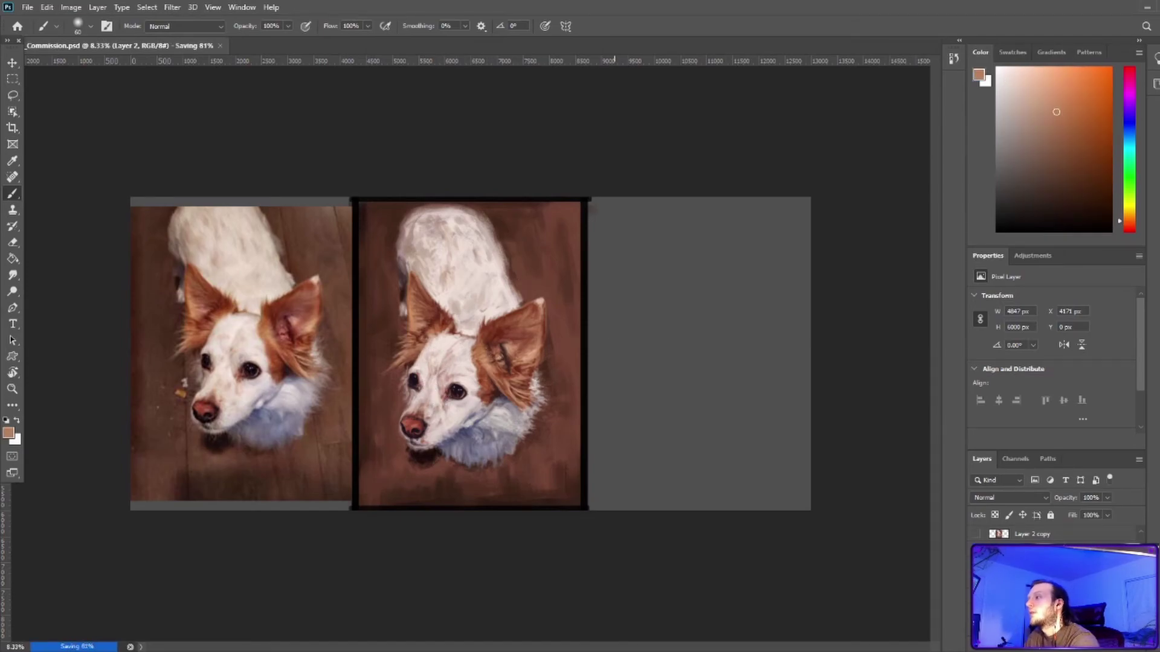
pyautogui.moveTo(465, 343); pyautogui.dragTo(463, 347)
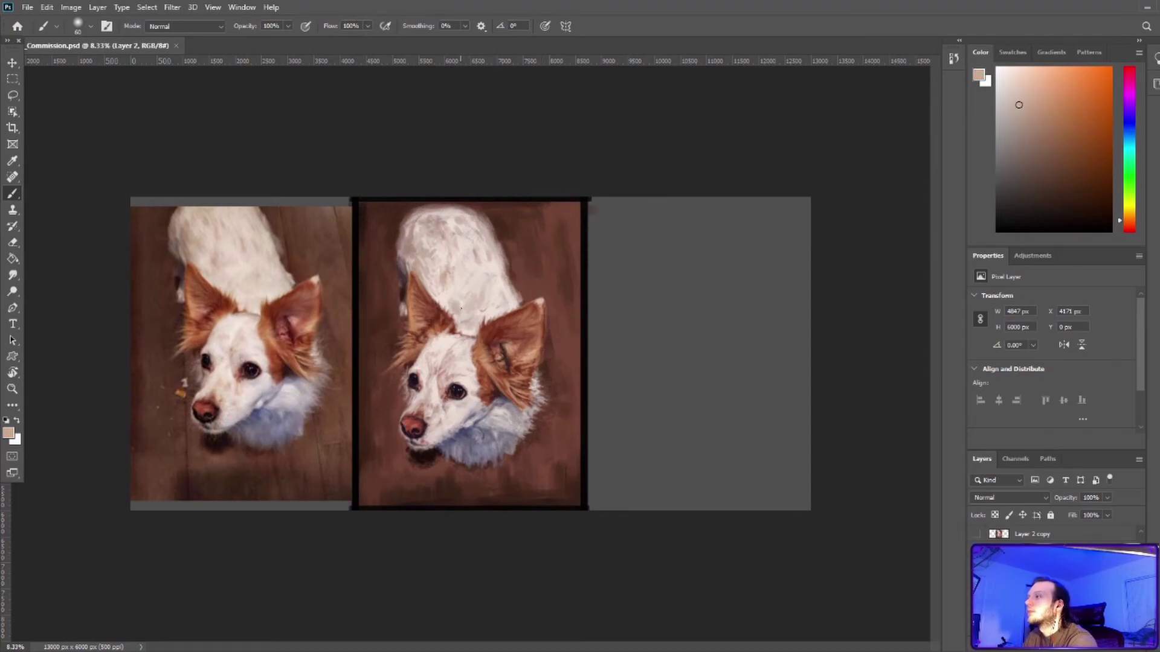
# Dab pale beige and grey-pink tones into the white fur.
pyautogui.keyDown('alt'); pyautogui.click(447, 284); pyautogui.keyUp('alt')
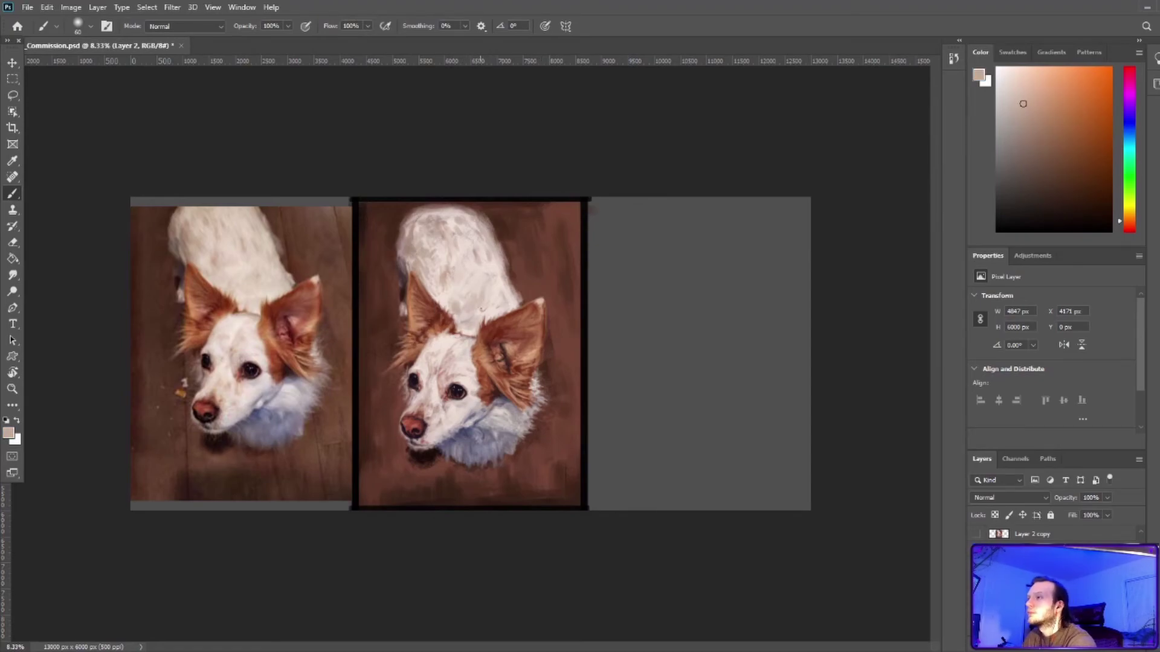
pyautogui.keyDown('alt'); pyautogui.click(482, 267); pyautogui.keyUp('alt')
pyautogui.keyDown('alt'); pyautogui.click(475, 259); pyautogui.keyUp('alt')
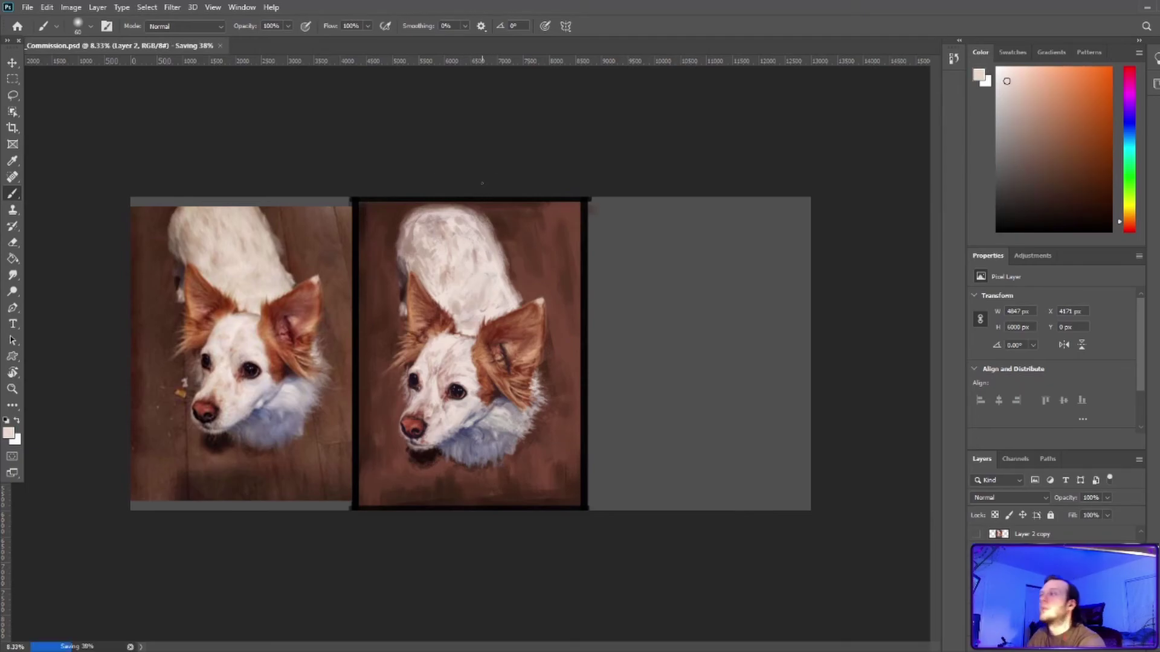
pyautogui.keyDown('alt'); pyautogui.click(491, 450); pyautogui.keyUp('alt')
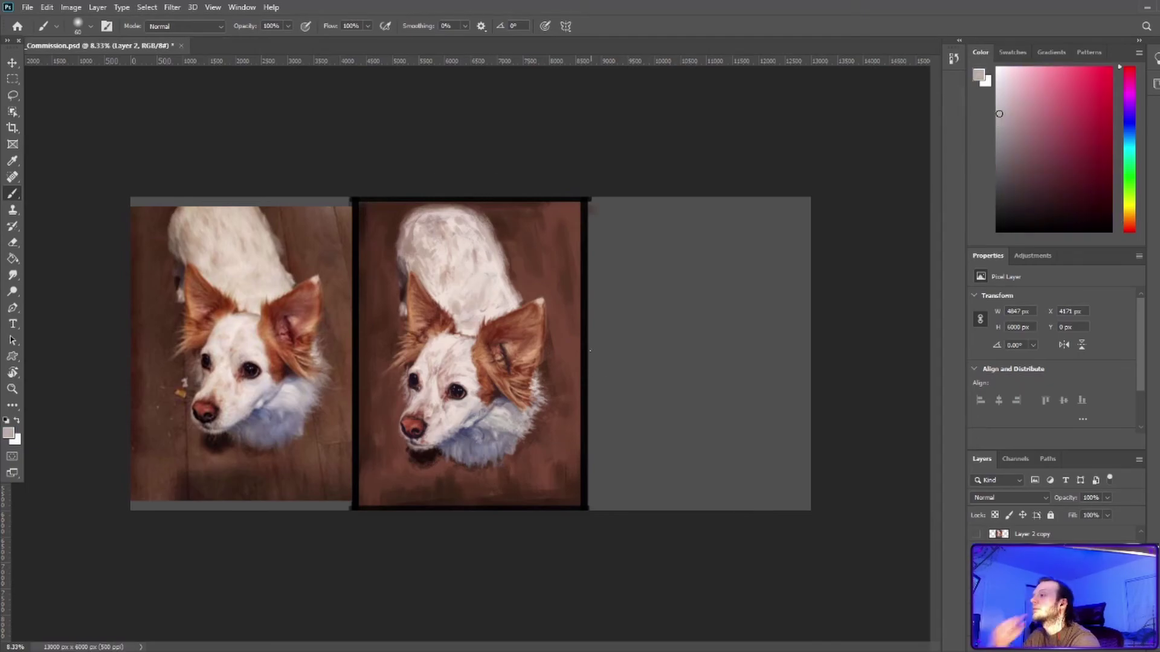
# Refine the ear with red-browns from painting and reference photo, then save.
pyautogui.keyDown('alt'); pyautogui.click(417, 345); pyautogui.keyUp('alt')
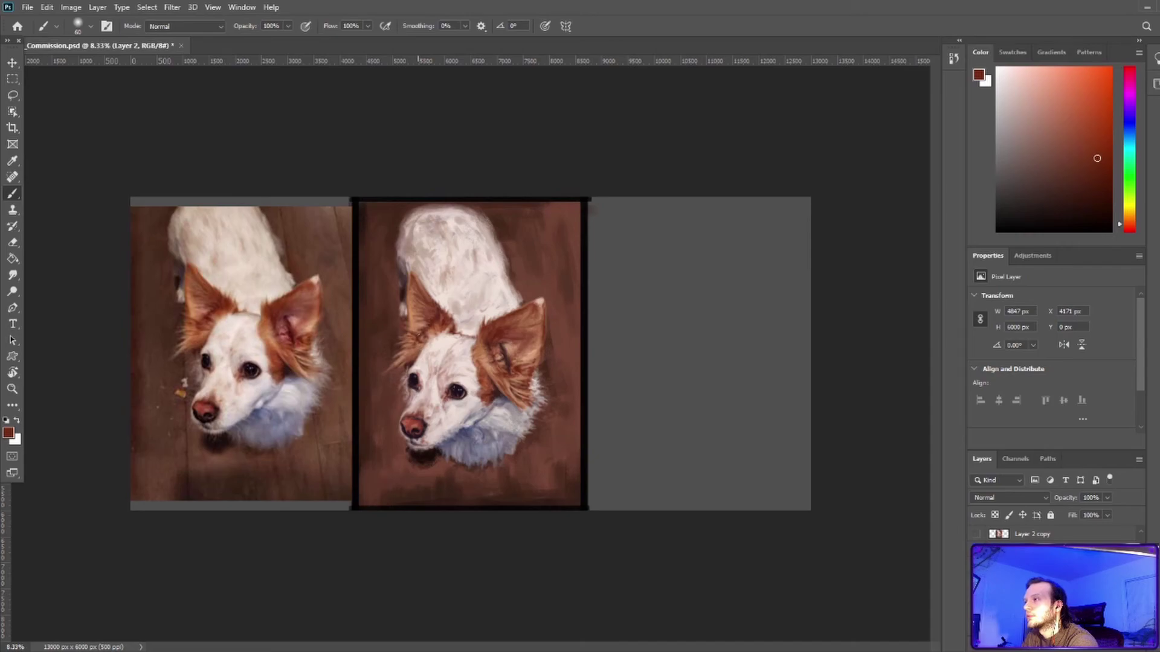
pyautogui.keyDown('alt'); pyautogui.click(421, 337); pyautogui.keyUp('alt')
pyautogui.keyDown('alt'); pyautogui.click(421, 338); pyautogui.keyUp('alt')
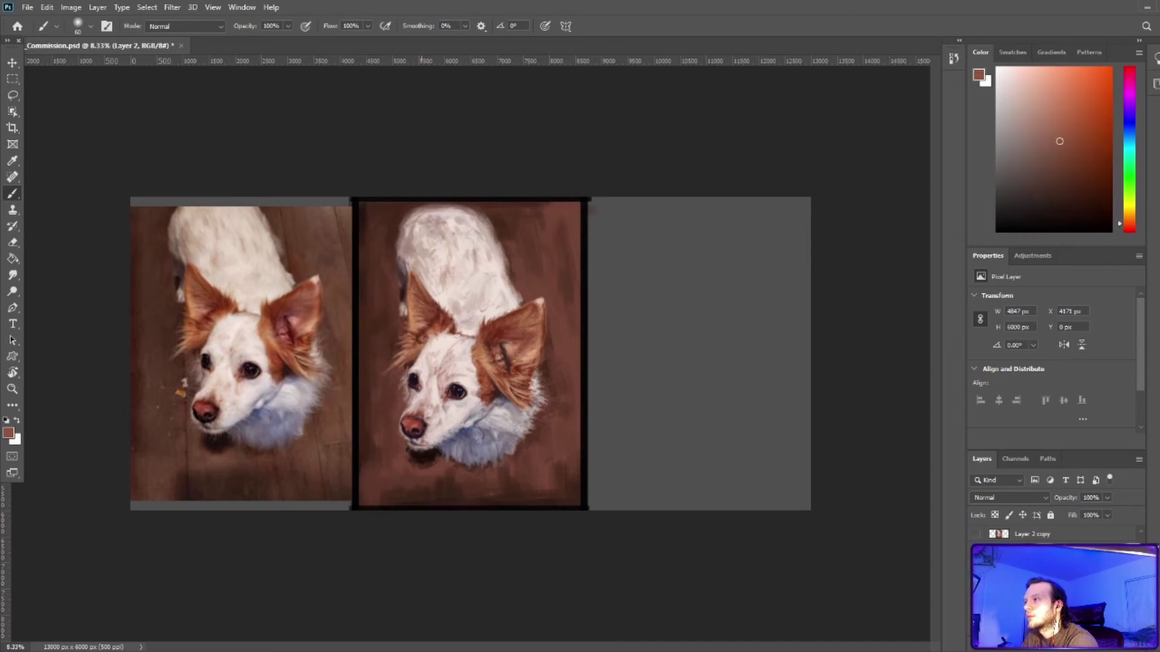
pyautogui.keyDown('alt'); pyautogui.click(432, 354); pyautogui.keyUp('alt')
pyautogui.keyDown('alt'); pyautogui.click(431, 355); pyautogui.keyUp('alt')
pyautogui.keyDown('alt'); pyautogui.click(426, 335); pyautogui.keyUp('alt')
pyautogui.keyDown('alt'); pyautogui.click(199, 311); pyautogui.keyUp('alt')
pyautogui.keyDown('alt'); pyautogui.click(202, 347); pyautogui.keyUp('alt')
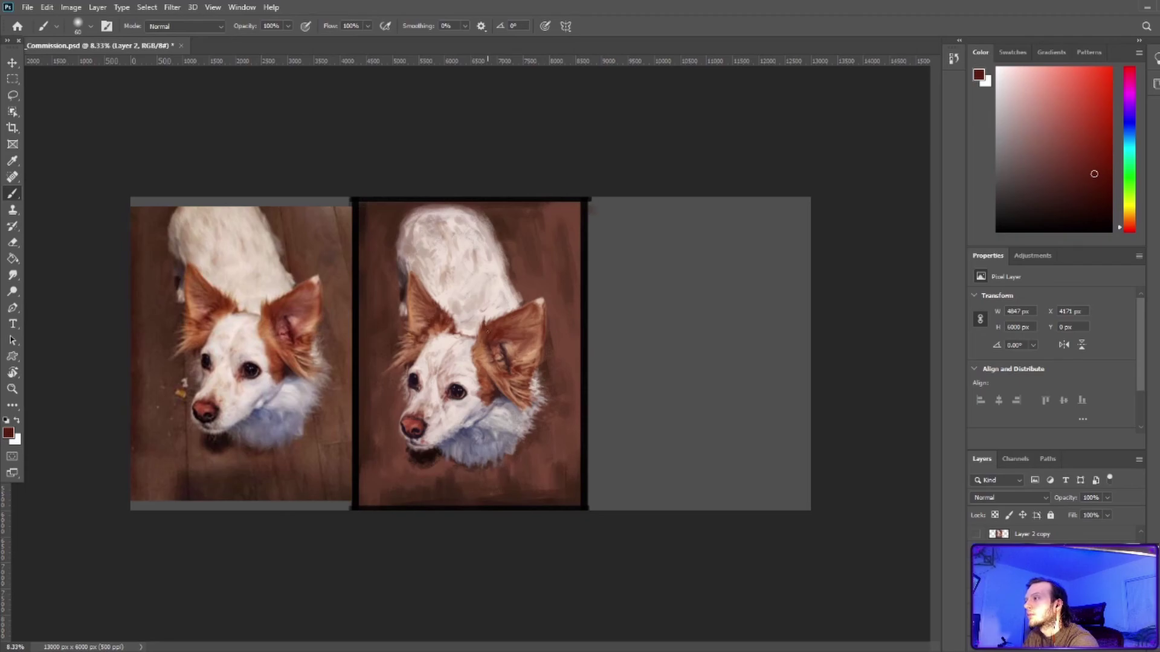
pyautogui.keyDown('alt'); pyautogui.click(420, 323); pyautogui.keyUp('alt')
pyautogui.hotkey('ctrl', 's')
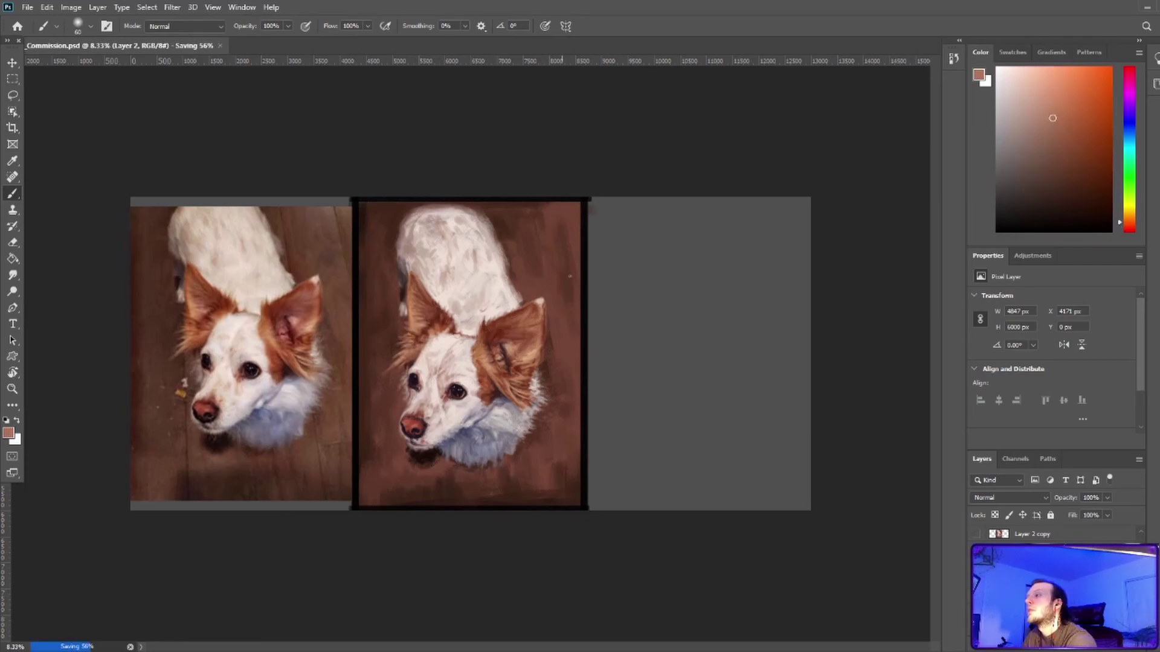
# Blend orange-brown and darker red-brown strokes on the dog's face, checking the view.
pyautogui.keyDown('alt'); pyautogui.click(404, 327); pyautogui.keyUp('alt')
pyautogui.keyDown('alt'); pyautogui.click(413, 316); pyautogui.keyUp('alt')
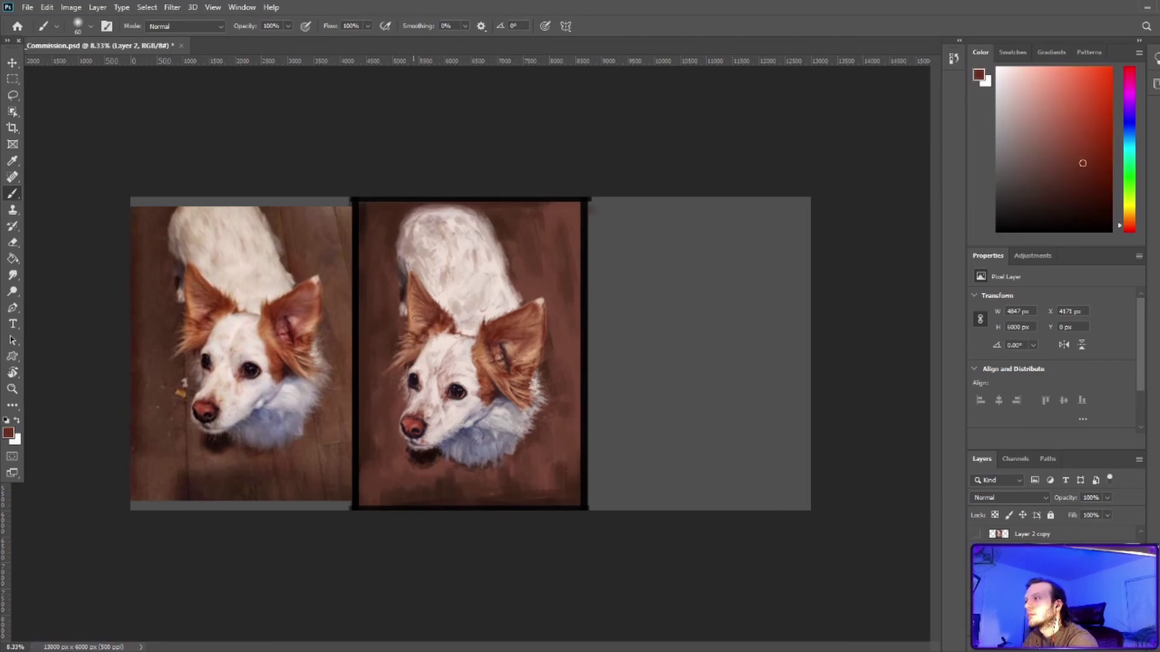
pyautogui.keyDown('alt'); pyautogui.click(410, 317); pyautogui.keyUp('alt')
pyautogui.keyDown('alt'); pyautogui.click(423, 330); pyautogui.keyUp('alt')
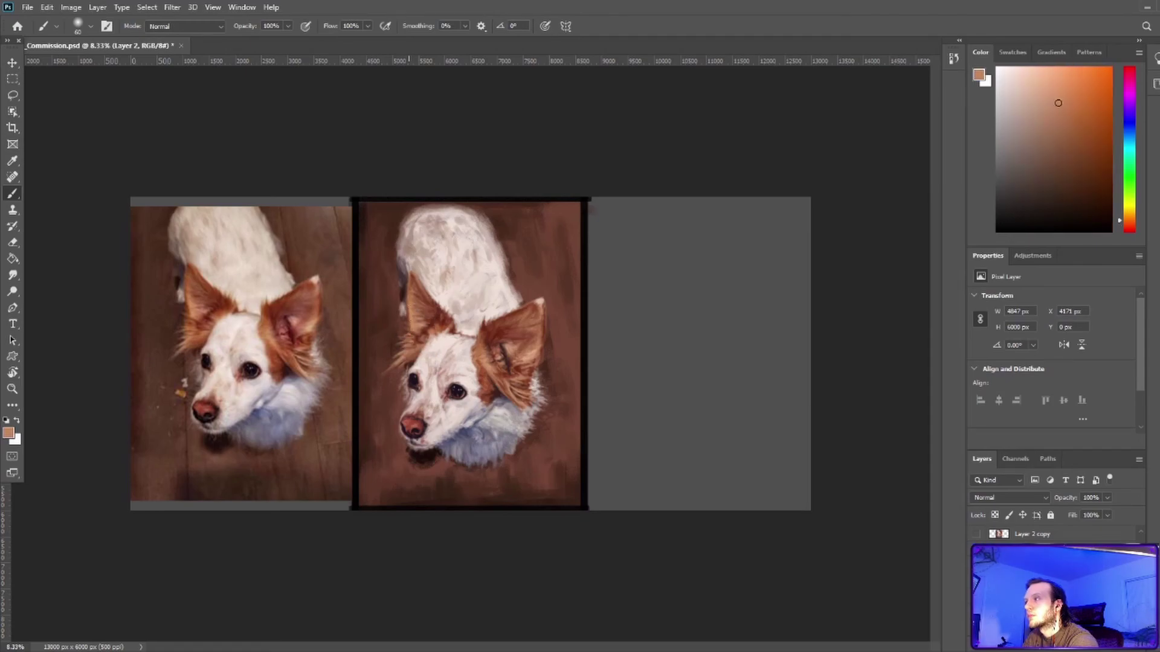
pyautogui.keyDown('alt'); pyautogui.click(423, 329); pyautogui.keyUp('alt')
pyautogui.keyDown('alt'); pyautogui.click(423, 330); pyautogui.keyUp('alt')
pyautogui.keyDown('alt'); pyautogui.click(406, 377); pyautogui.keyUp('alt')
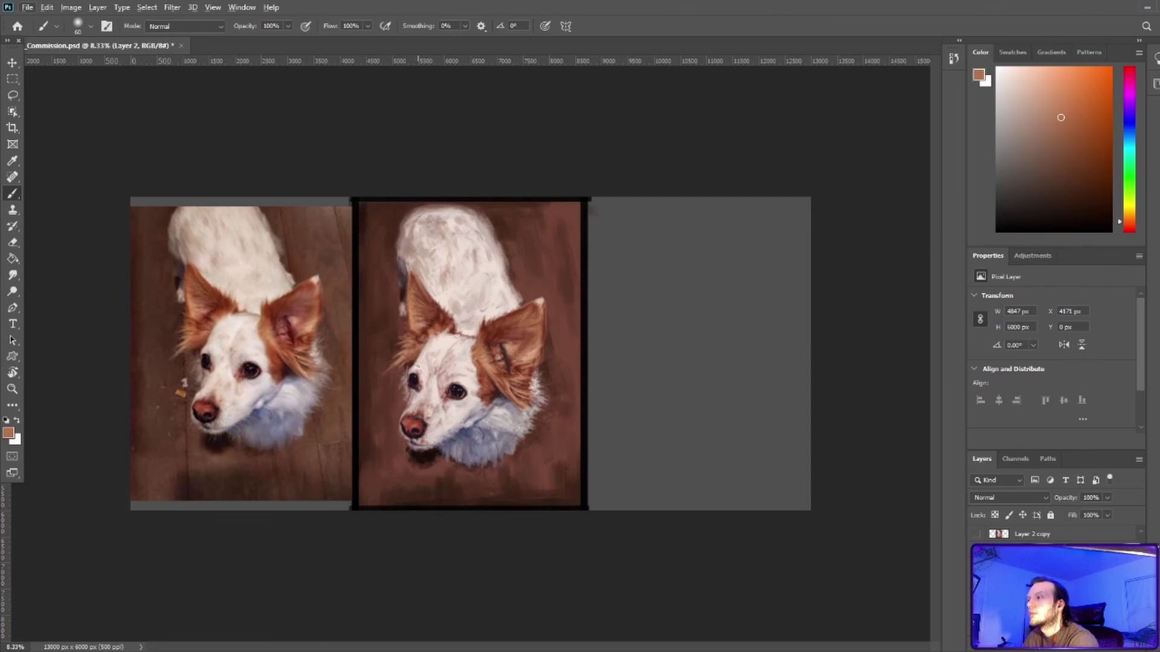
pyautogui.keyDown('alt'); pyautogui.click(426, 328); pyautogui.keyUp('alt')
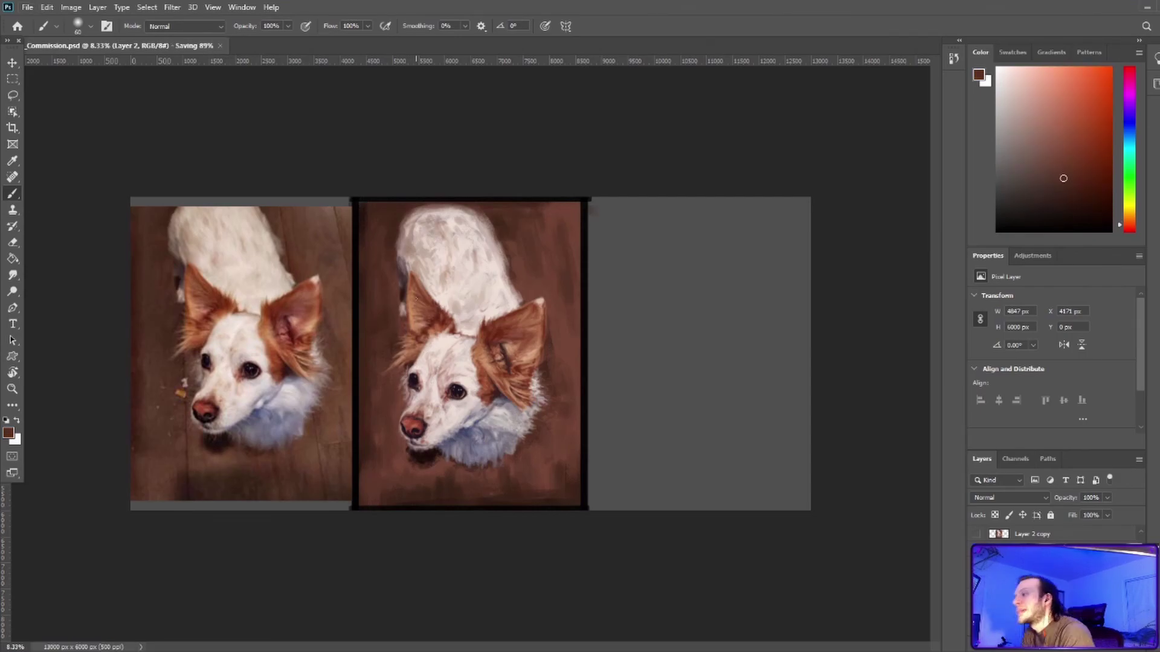
pyautogui.hotkey('ctrl', '+')
pyautogui.hotkey('ctrl', '+')
pyautogui.hotkey('ctrl', '+')
pyautogui.hotkey('ctrl', '-')
pyautogui.hotkey('ctrl', '-')
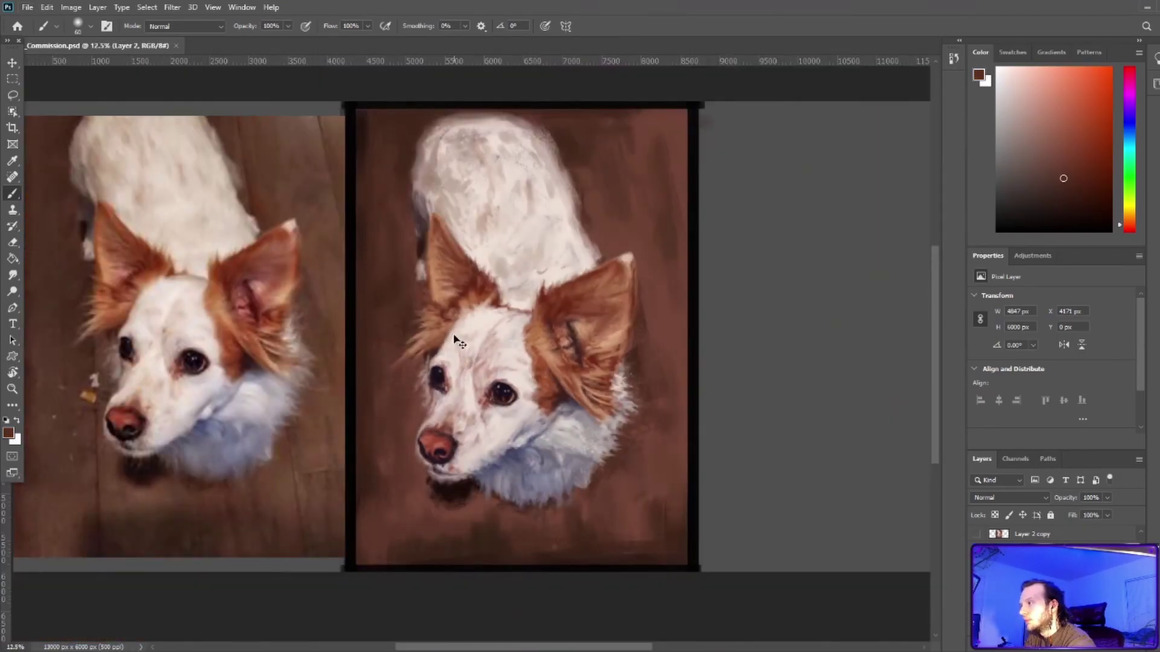
# Add a new layer and brush a signature in the canvas's bottom-right corner.
pyautogui.hotkey('ctrl', '-')
pyautogui.hotkey('ctrl', 'shift', 'alt', 'n')
pyautogui.hotkey('ctrl', '+')
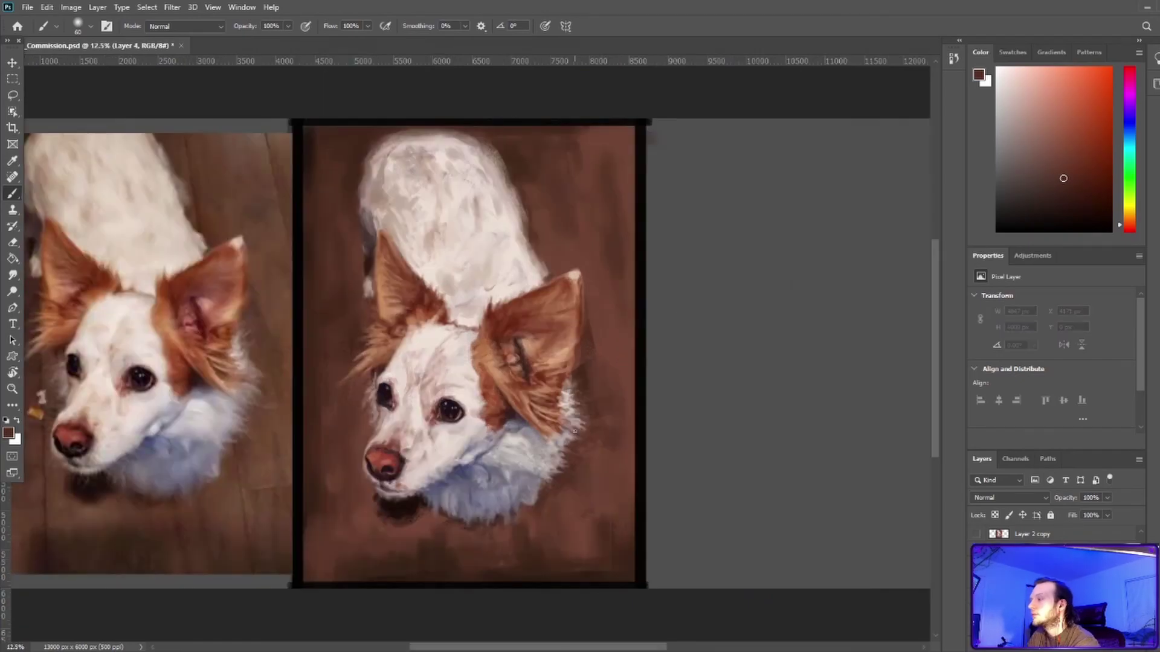
pyautogui.hotkey('ctrl', '+')
pyautogui.scroll(-5, 514, 305)
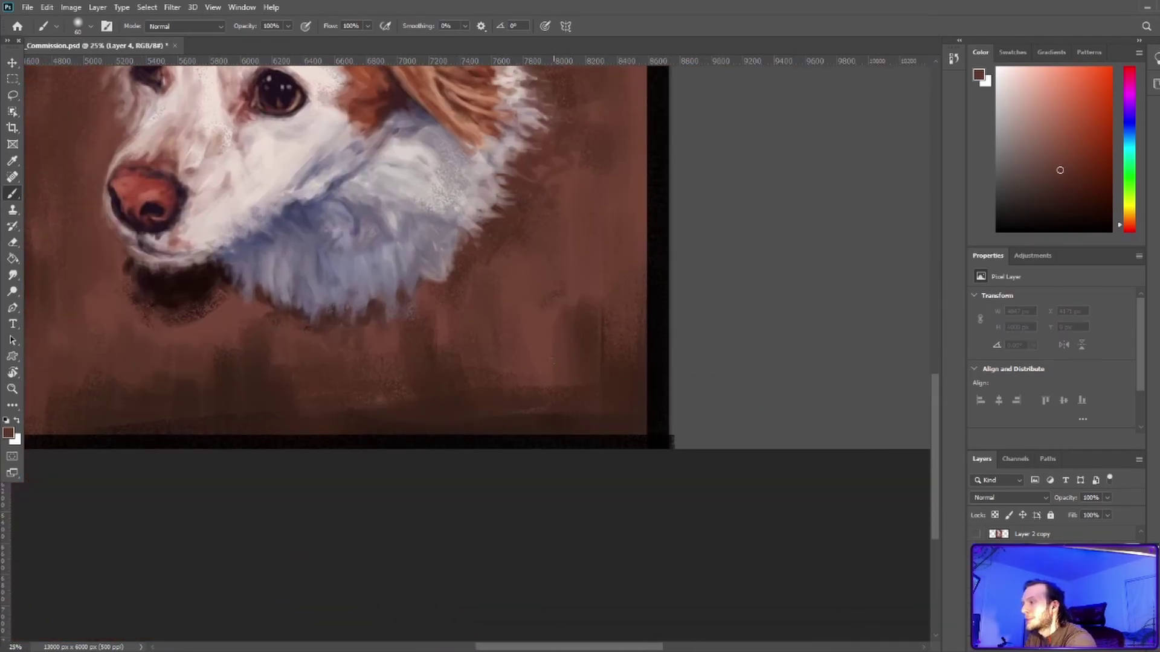
pyautogui.press(']')
pyautogui.moveTo(577, 406); pyautogui.dragTo(604, 426)
pyautogui.hotkey('ctrl', 'z')
pyautogui.press('[')
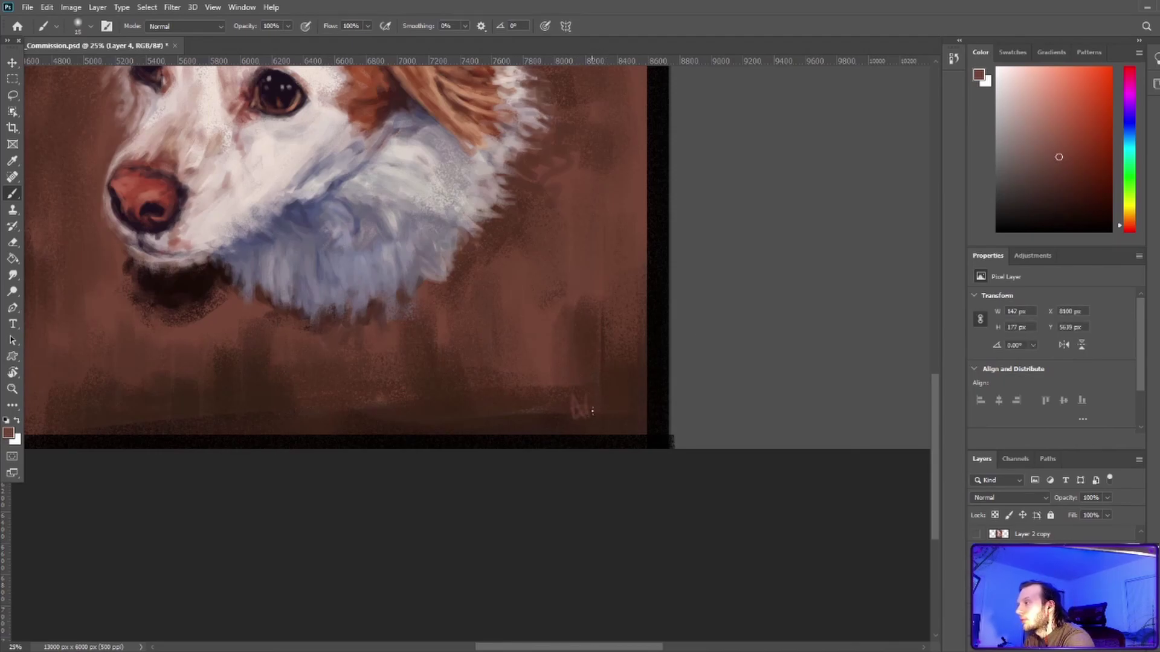
pyautogui.hotkey('ctrl', '-')
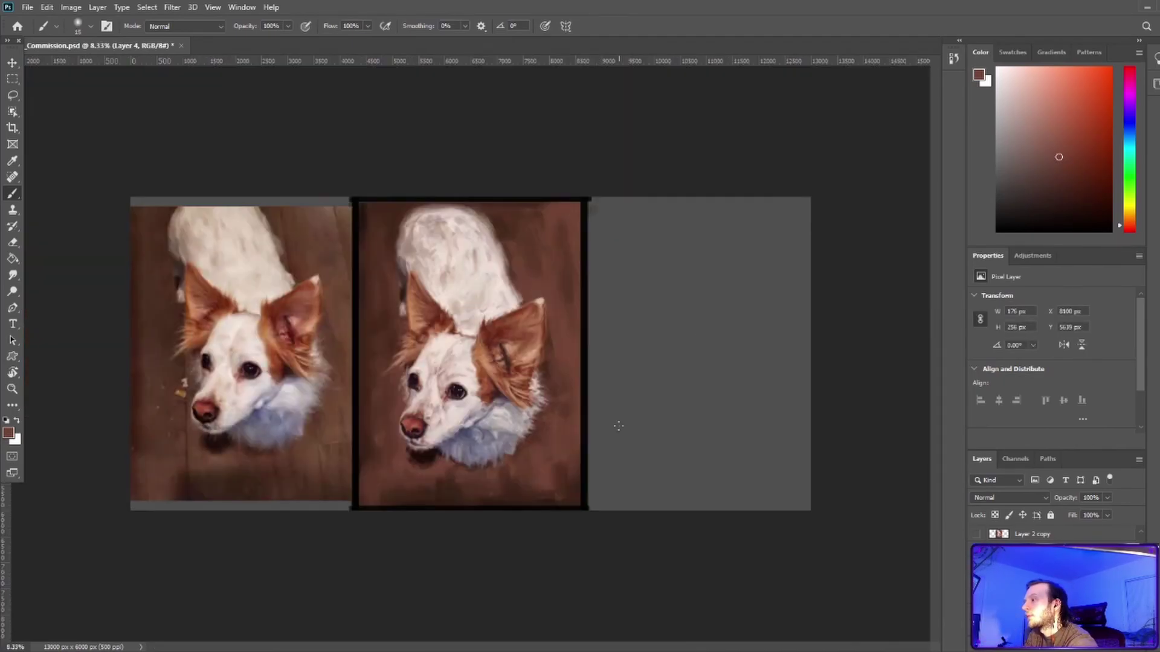